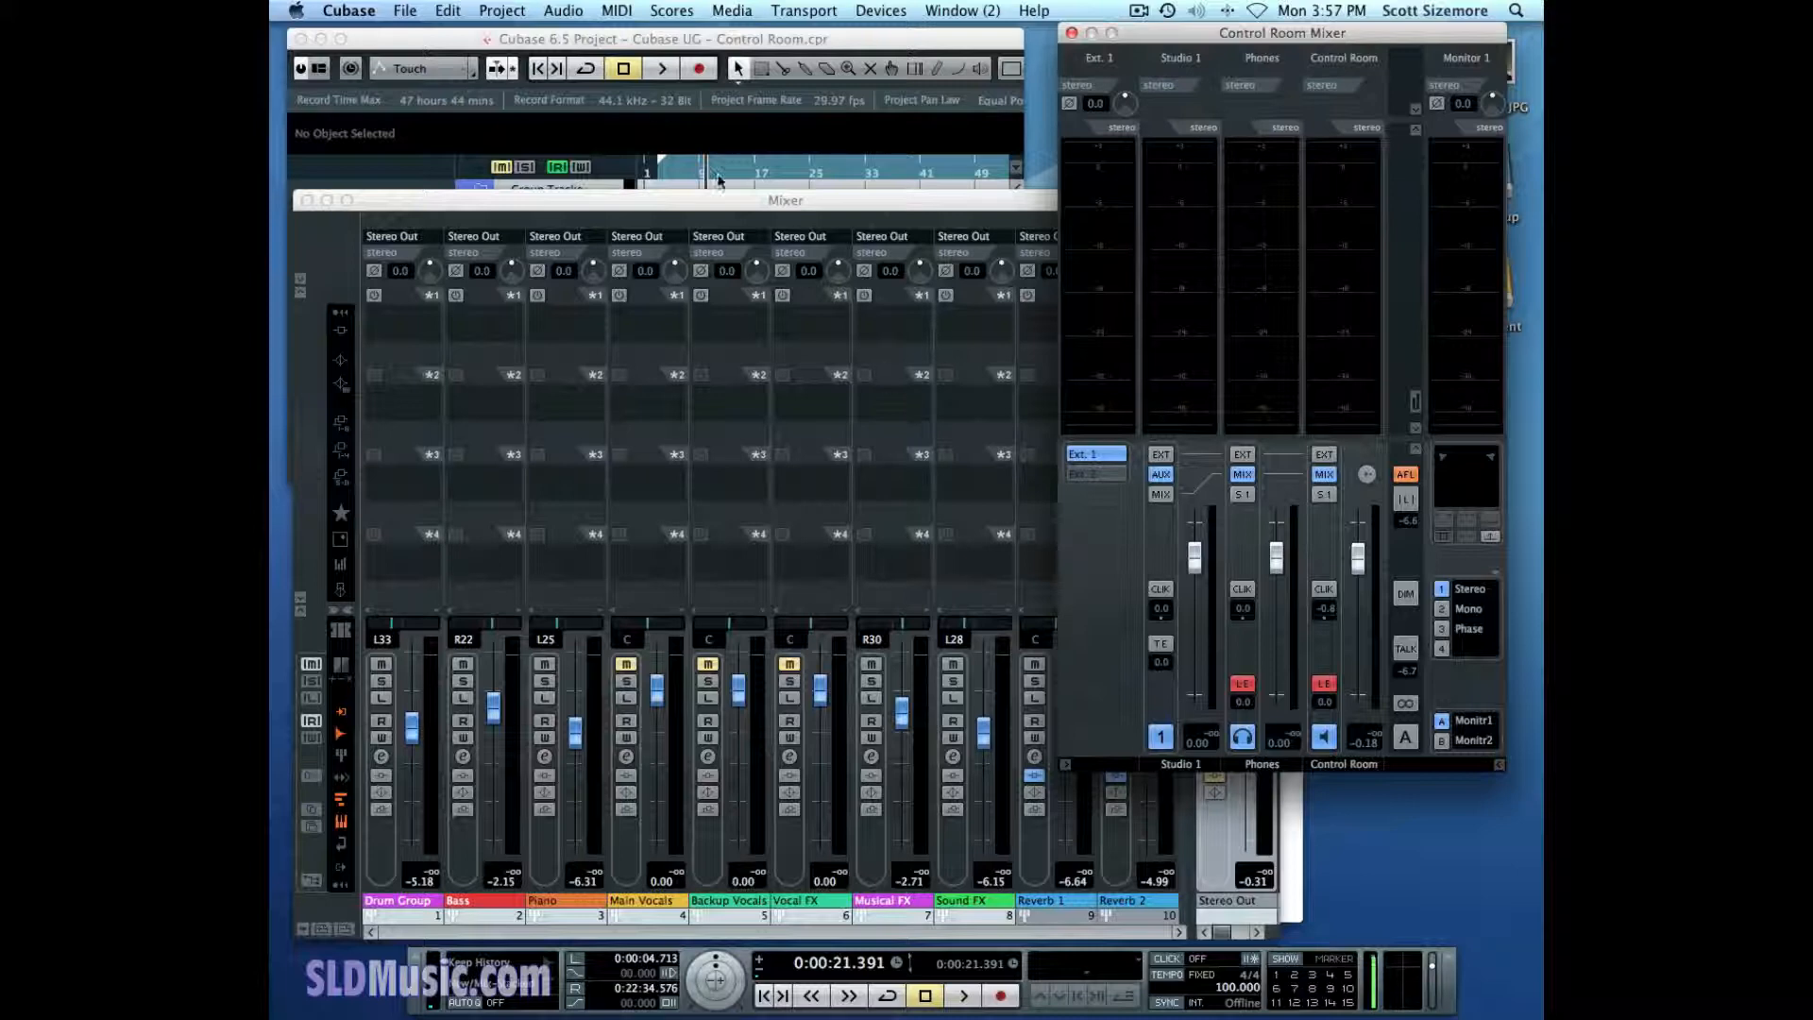
- Review the Control Room preferences and toggle the Control Room channel's reference level on and off
click(345, 13)
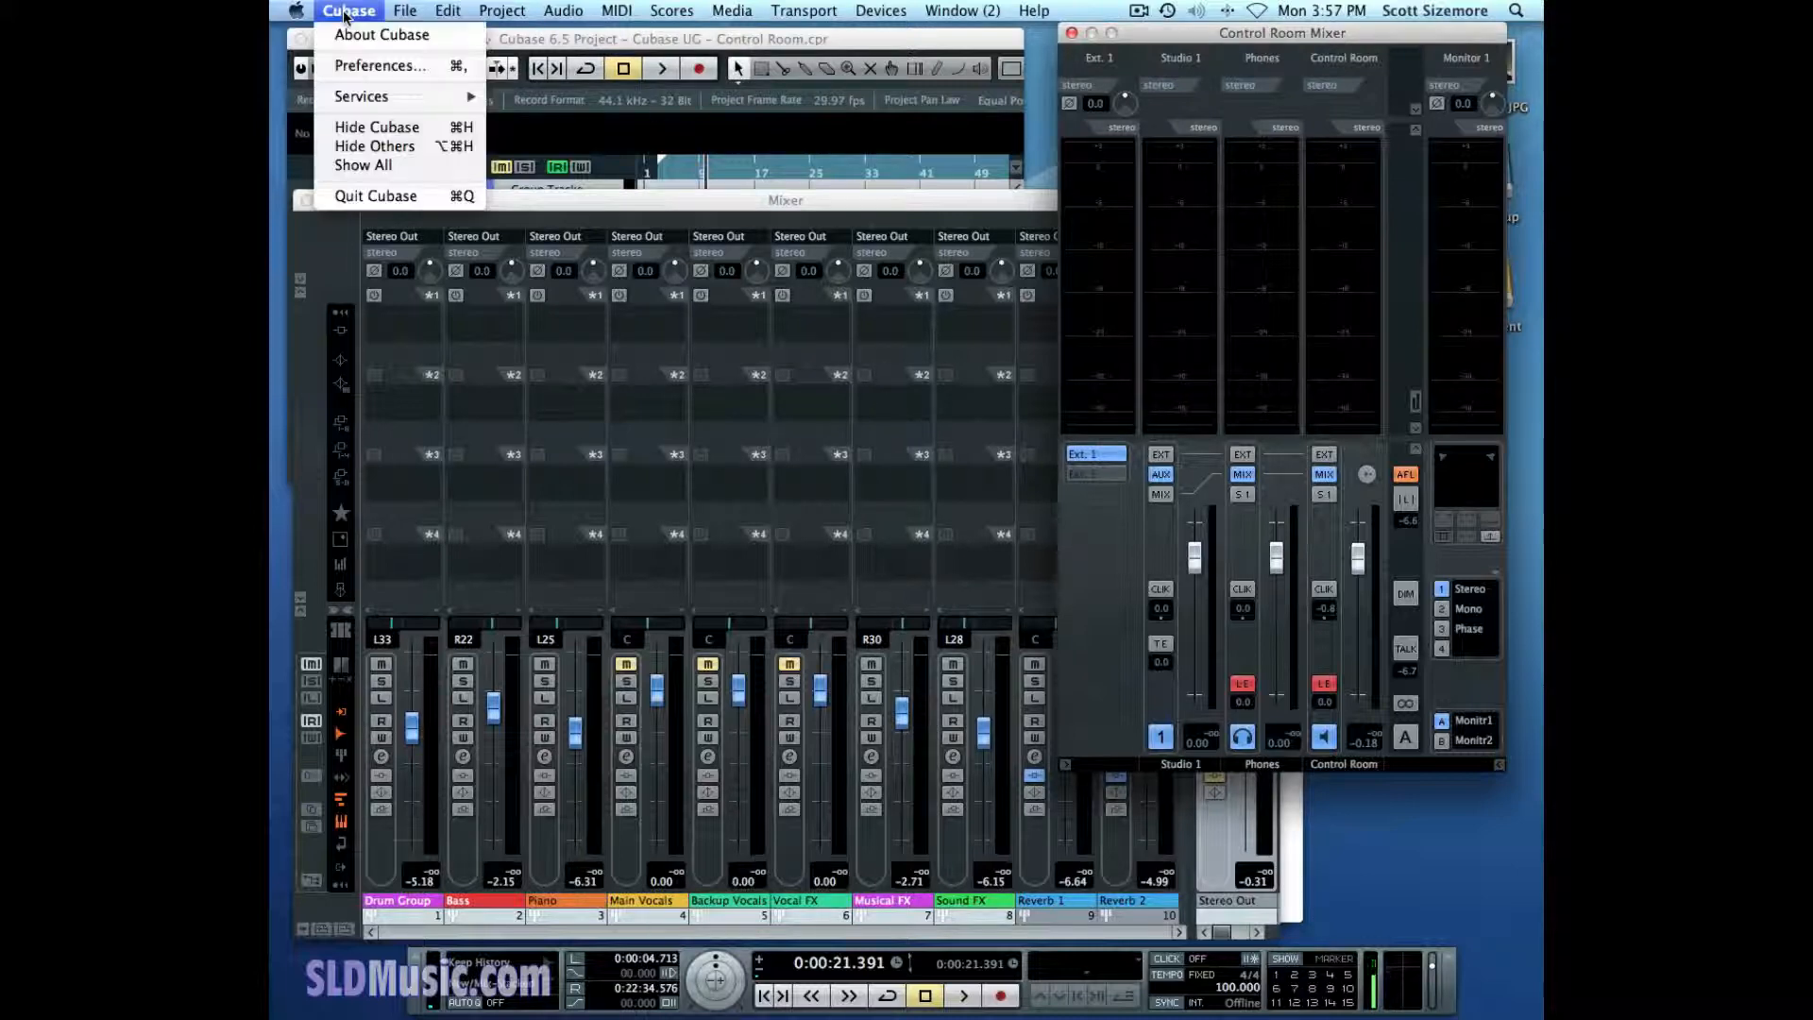
click(355, 64)
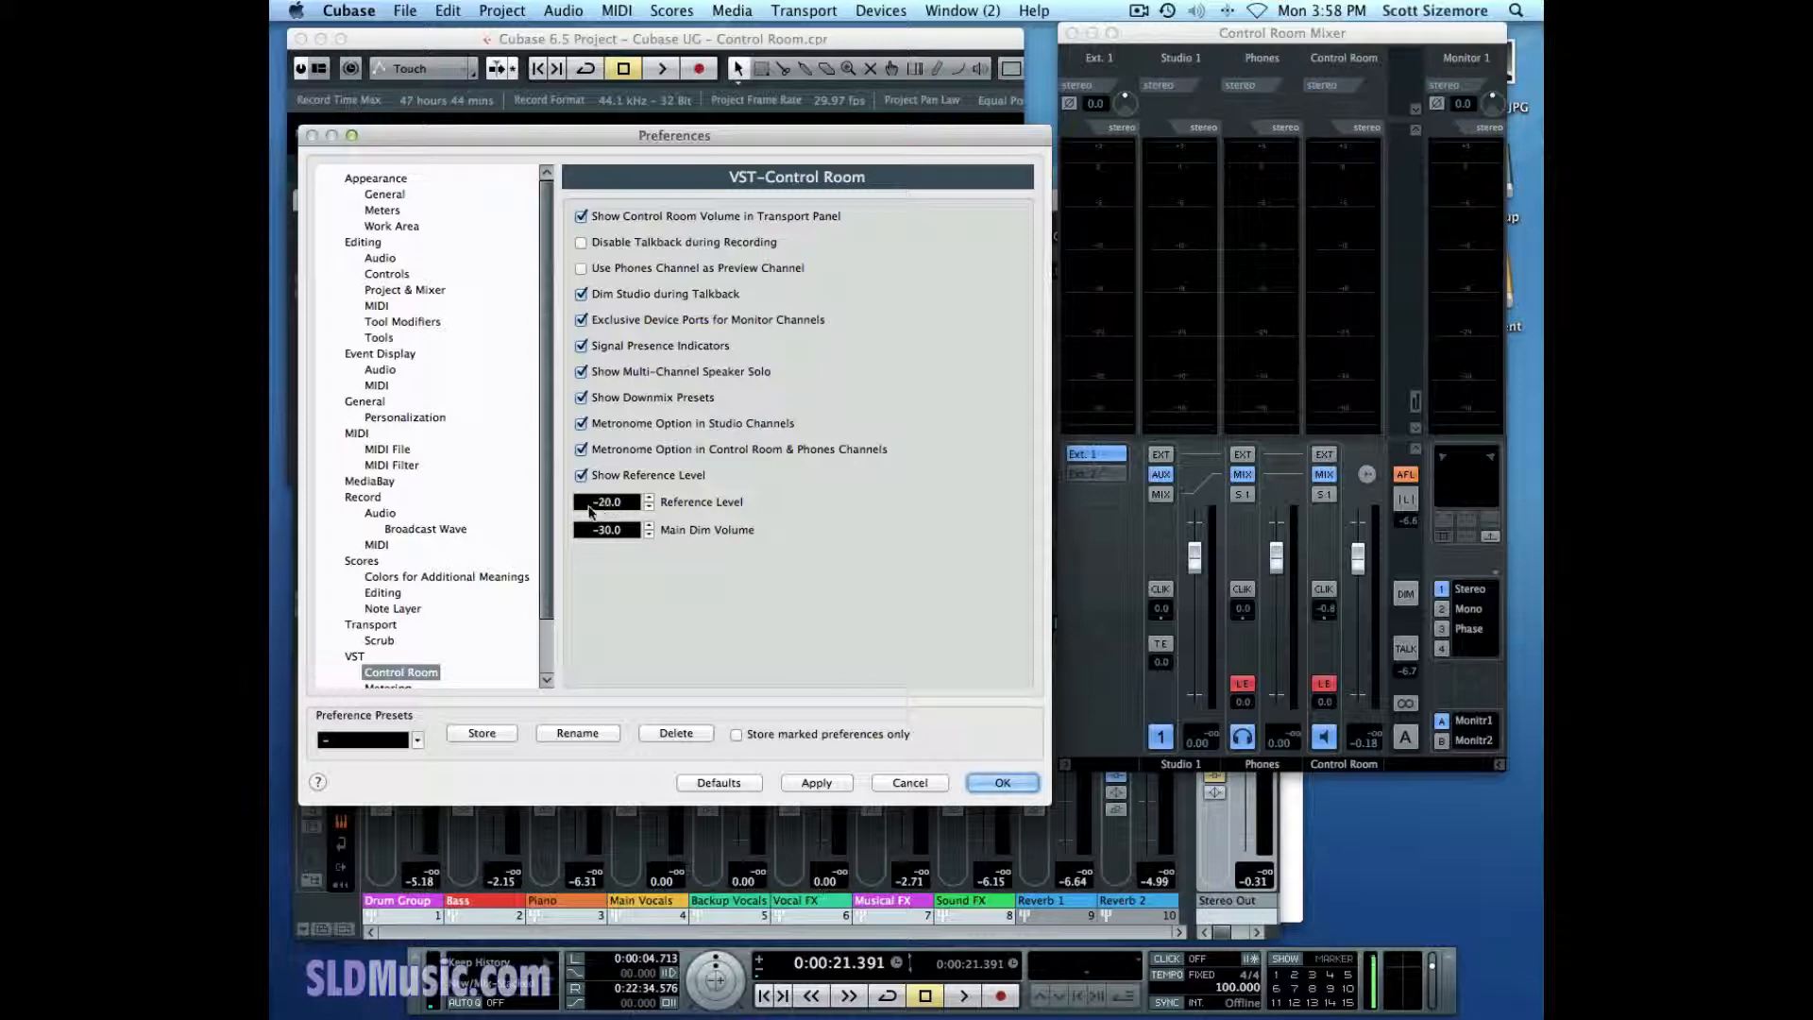
click(1002, 782)
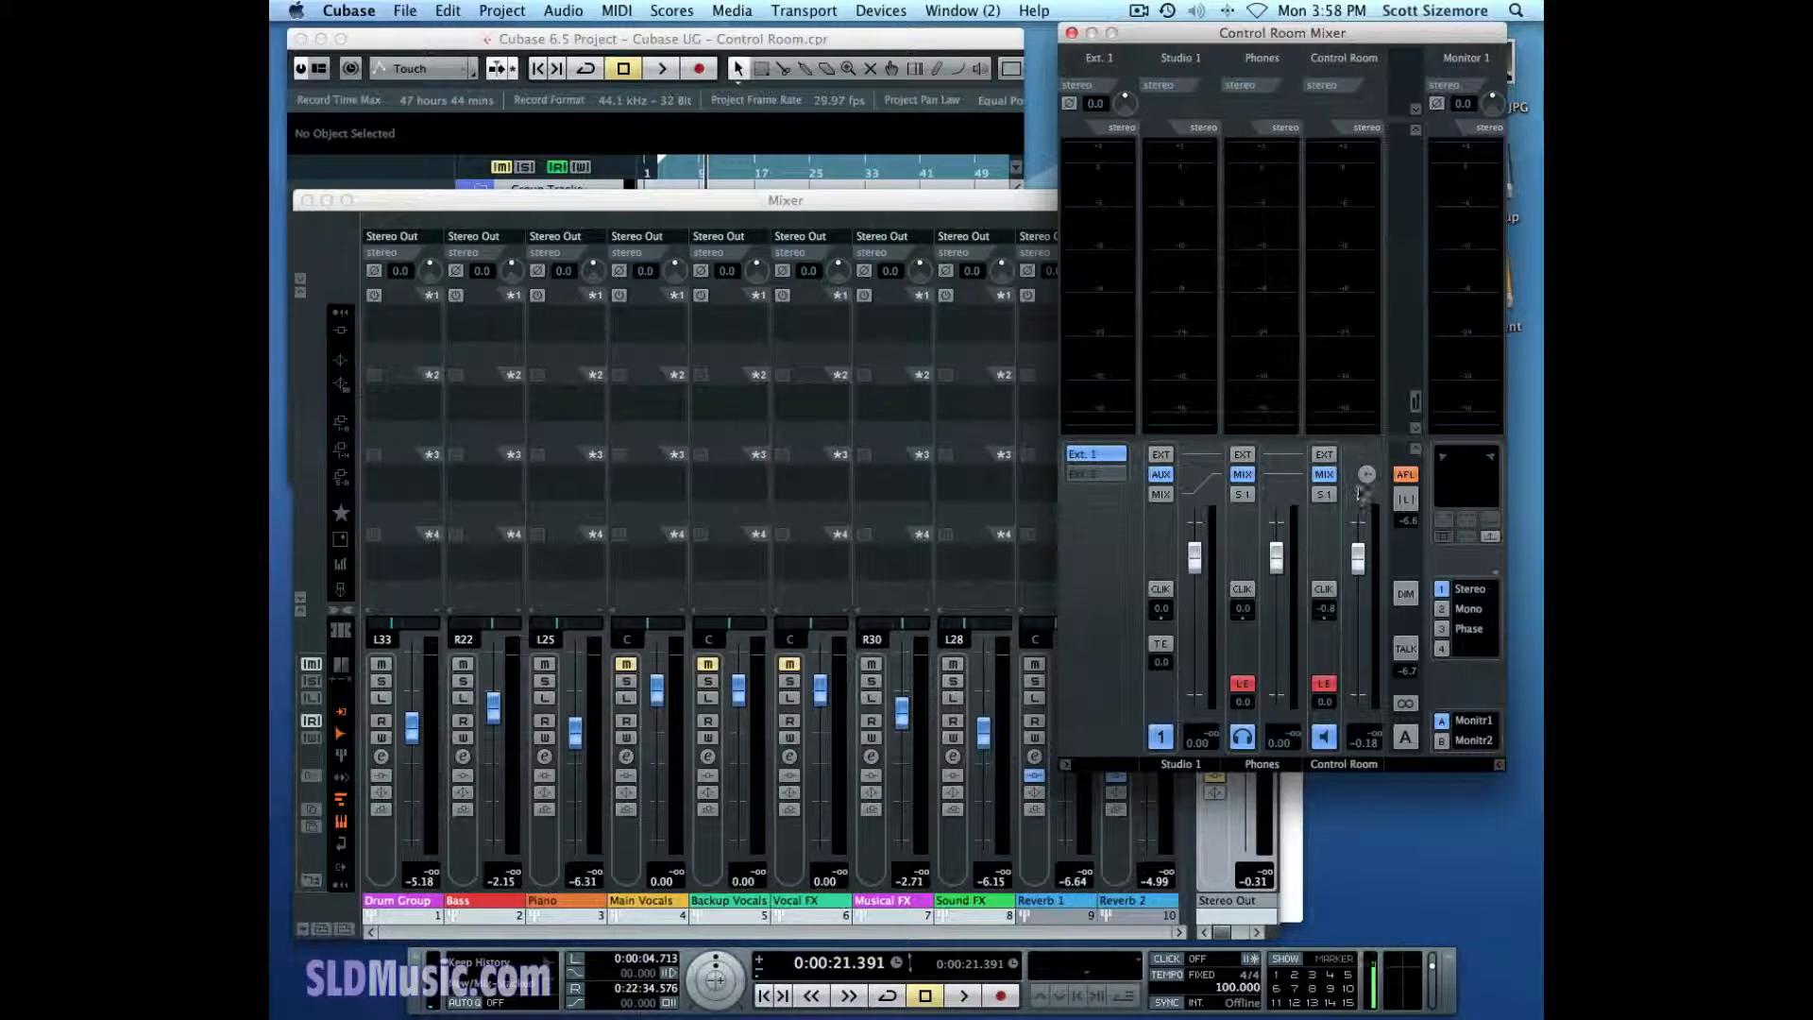
click(1366, 476)
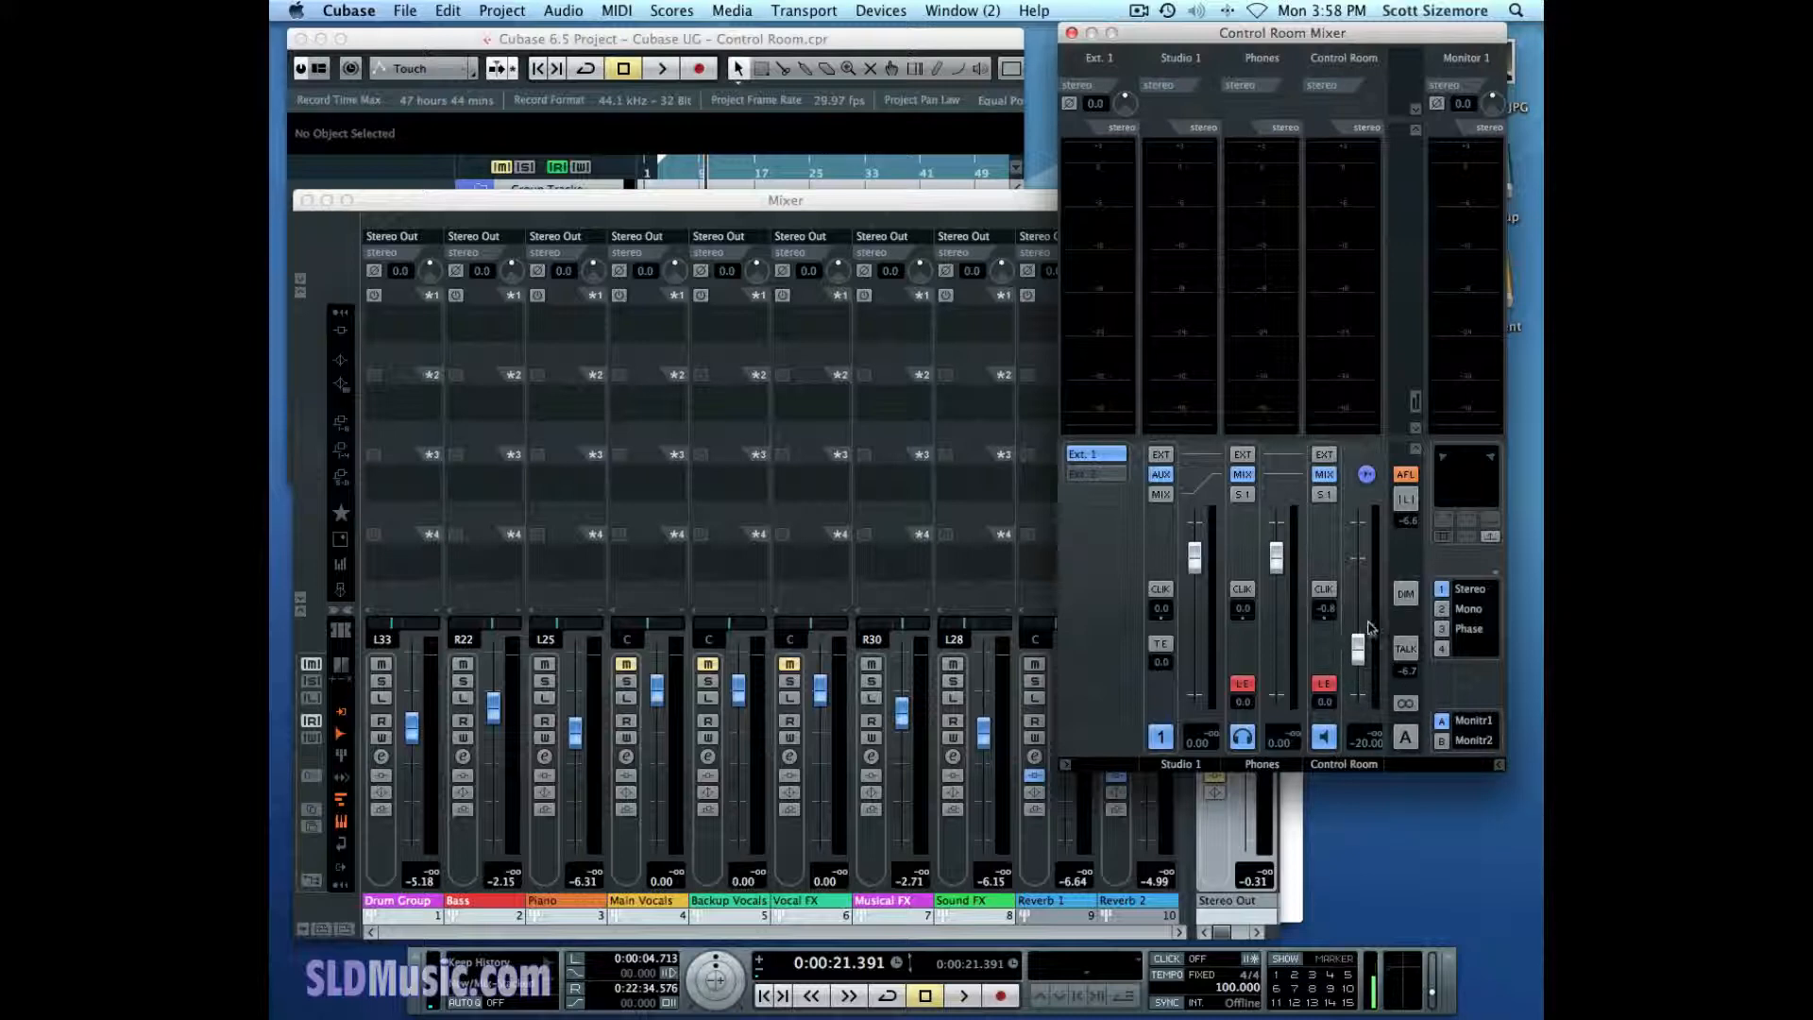
click(1366, 476)
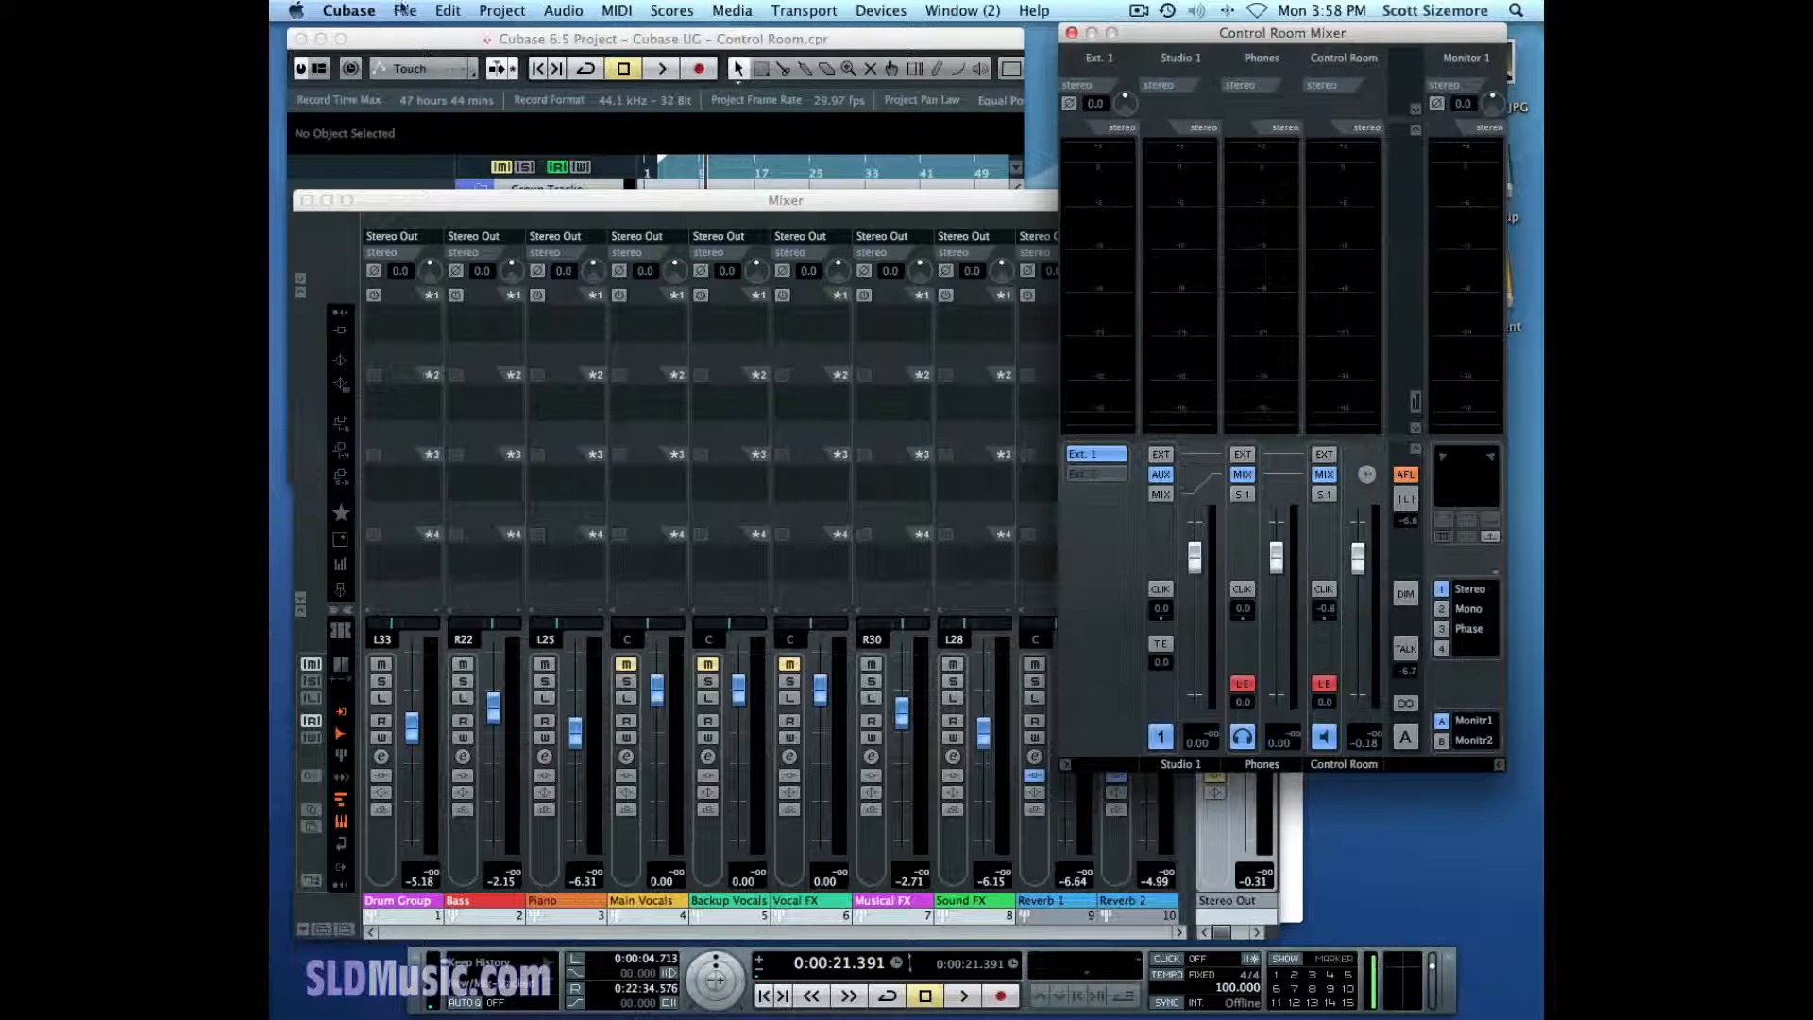
- Review the Control Room preferences again and set the Control Room volume to about -0.06 with the transport panel's fader
click(375, 19)
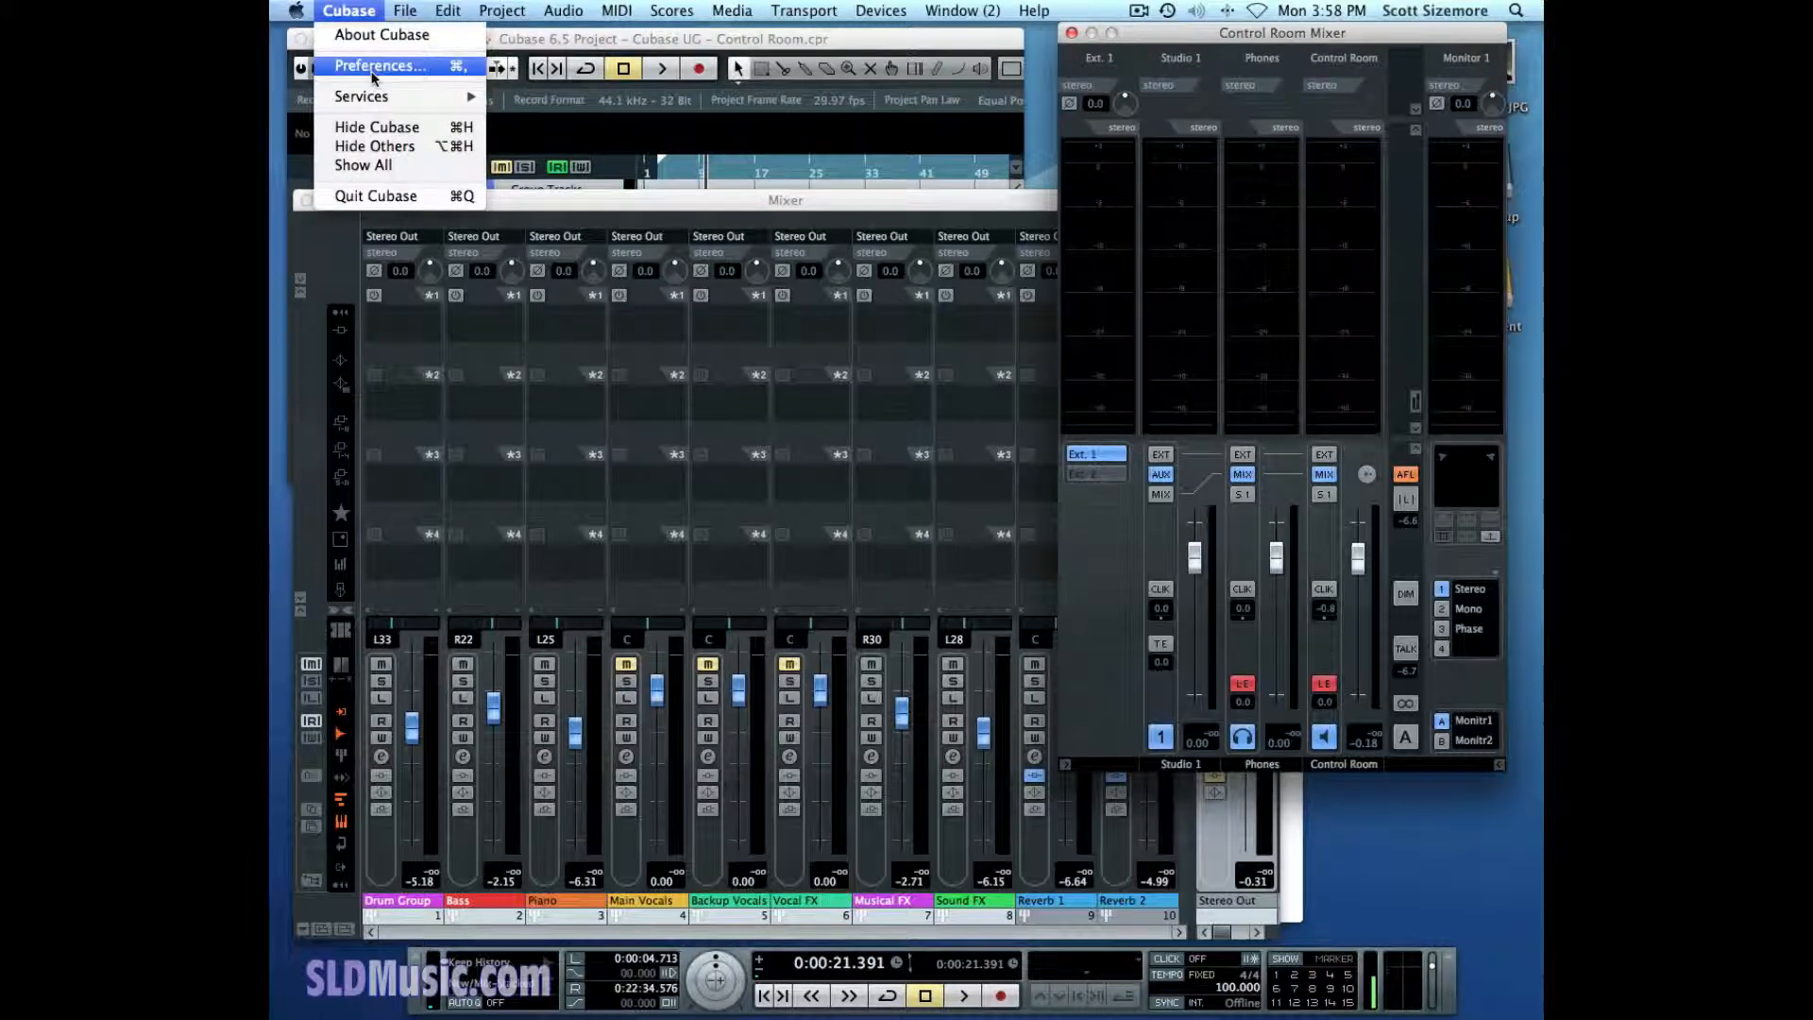
click(373, 68)
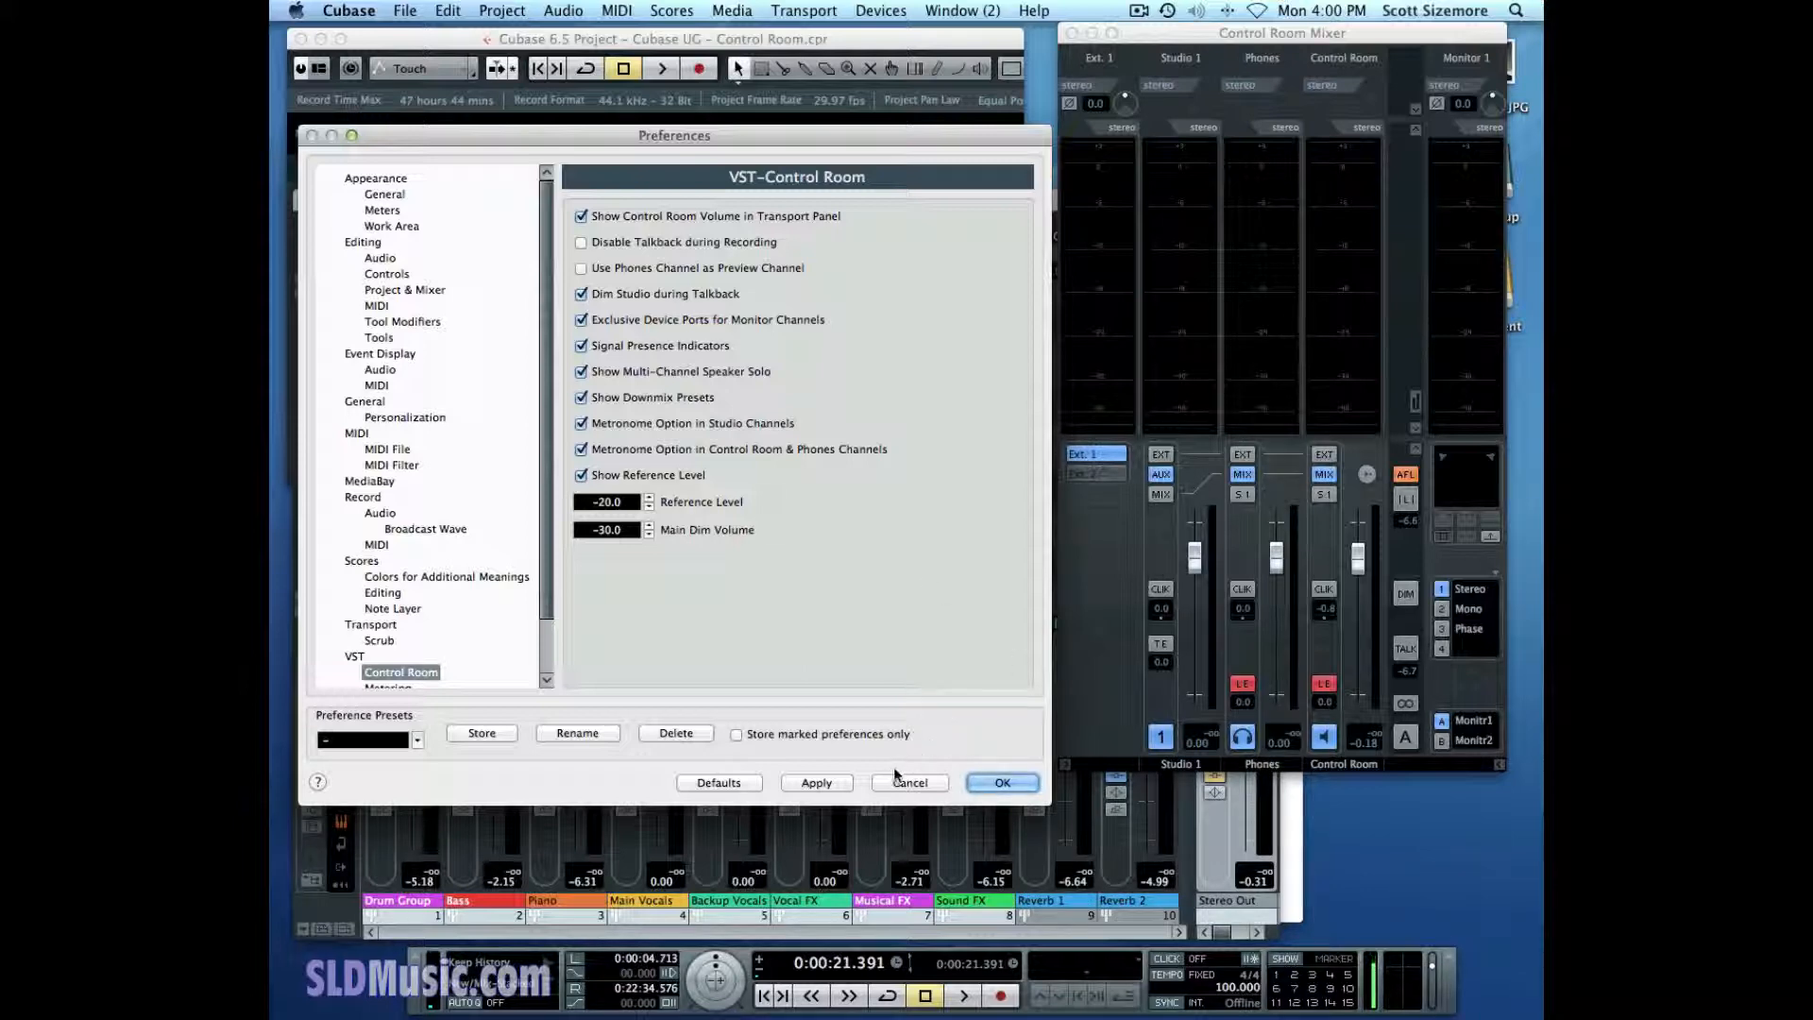
click(1004, 782)
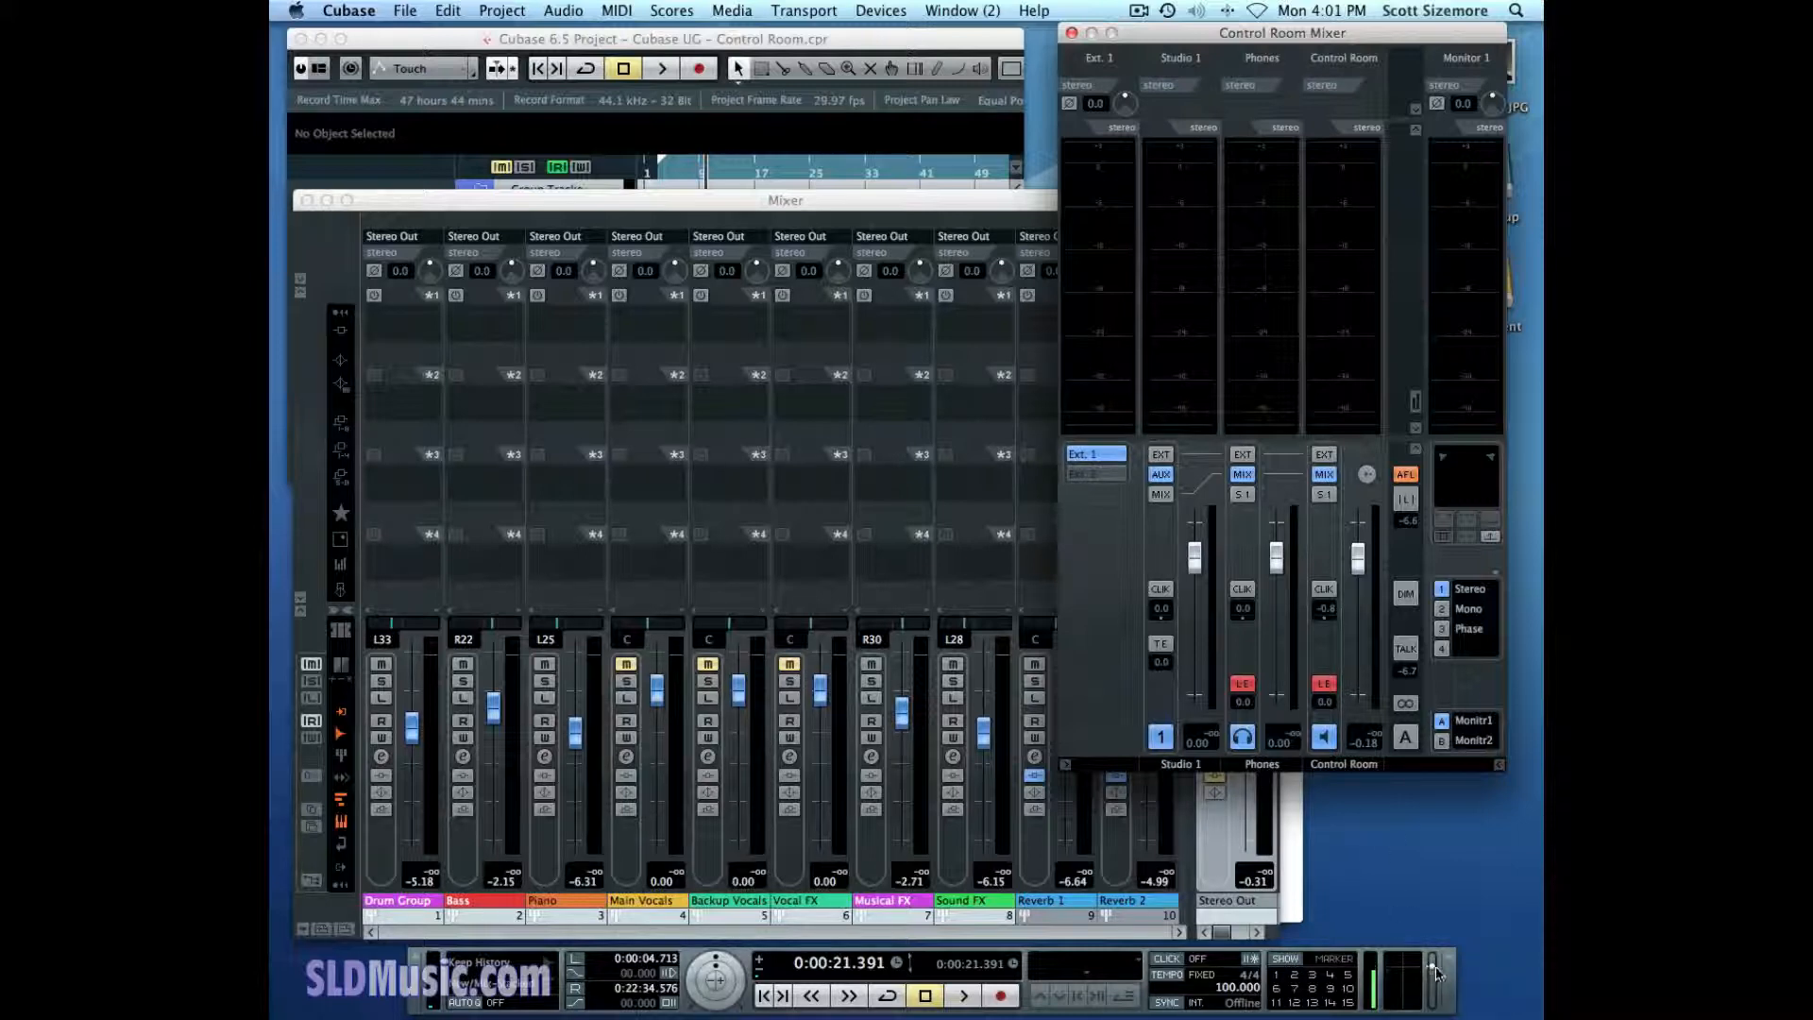
drag(1433, 972, 1460, 861)
- Disable Show Control Room Volume in Transport Panel, and raise the Stereo Out level to about 1.76 with the transport panel's fader
click(364, 11)
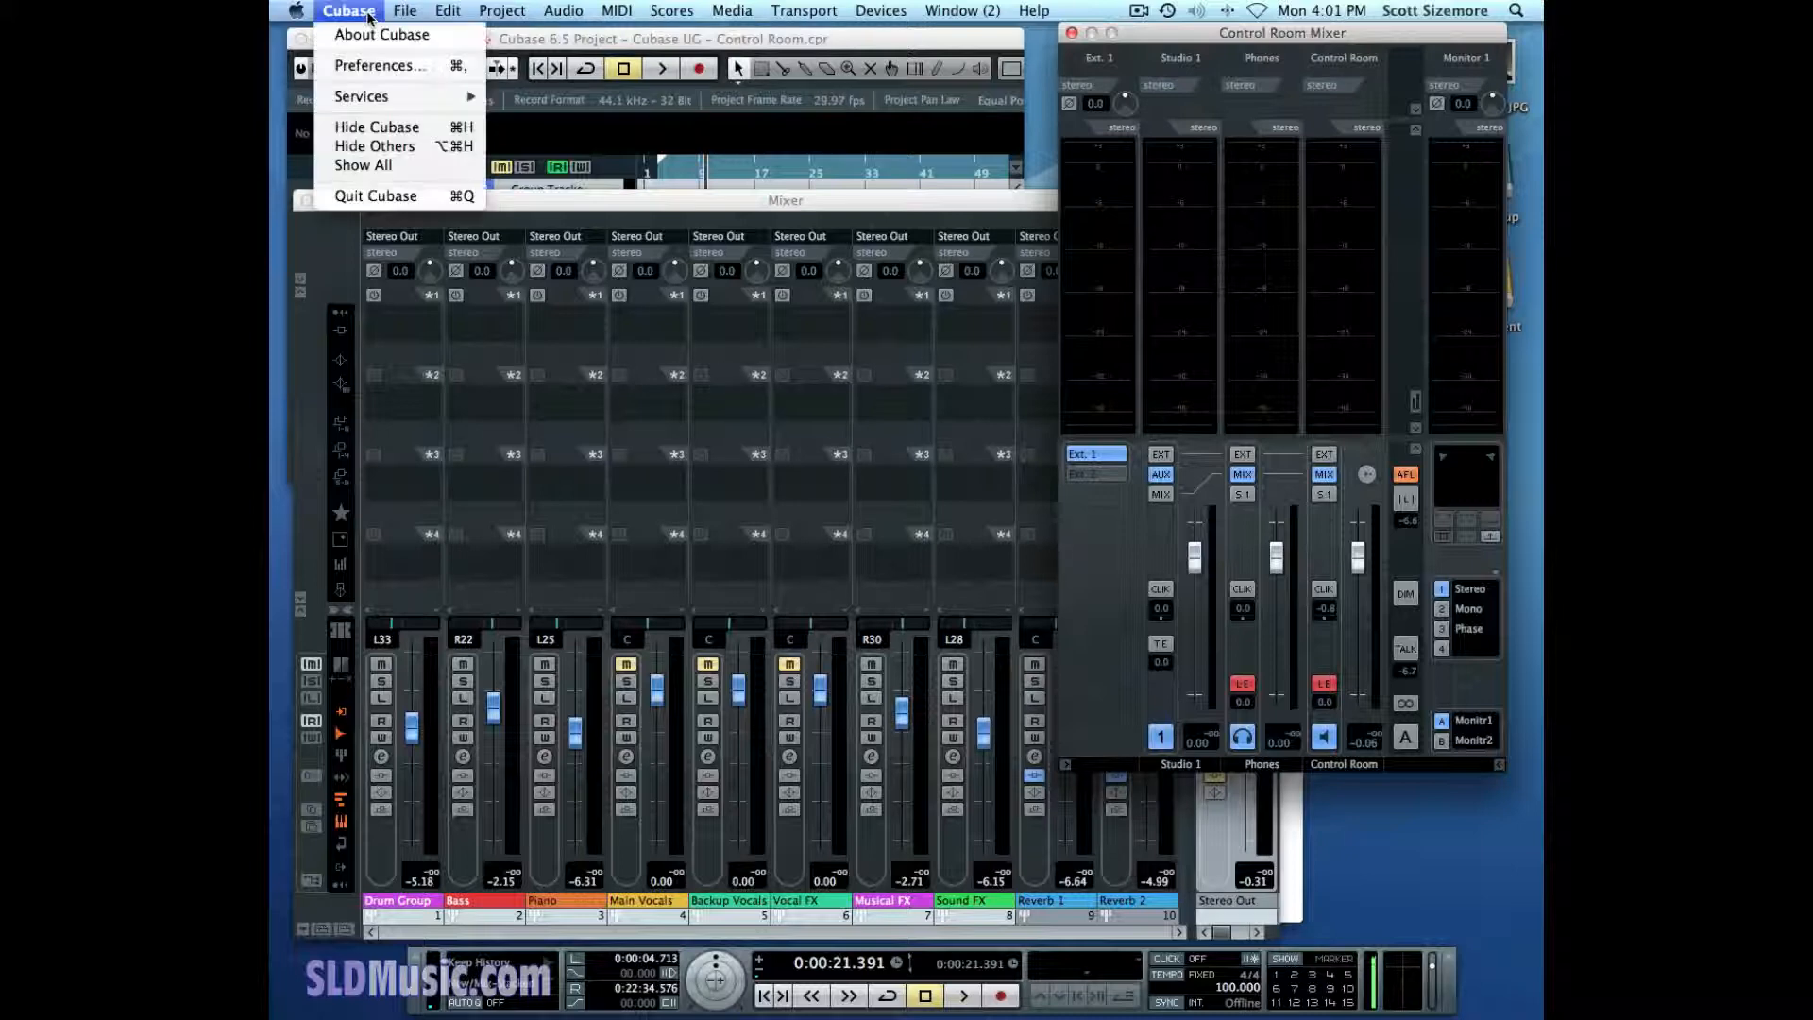
click(378, 64)
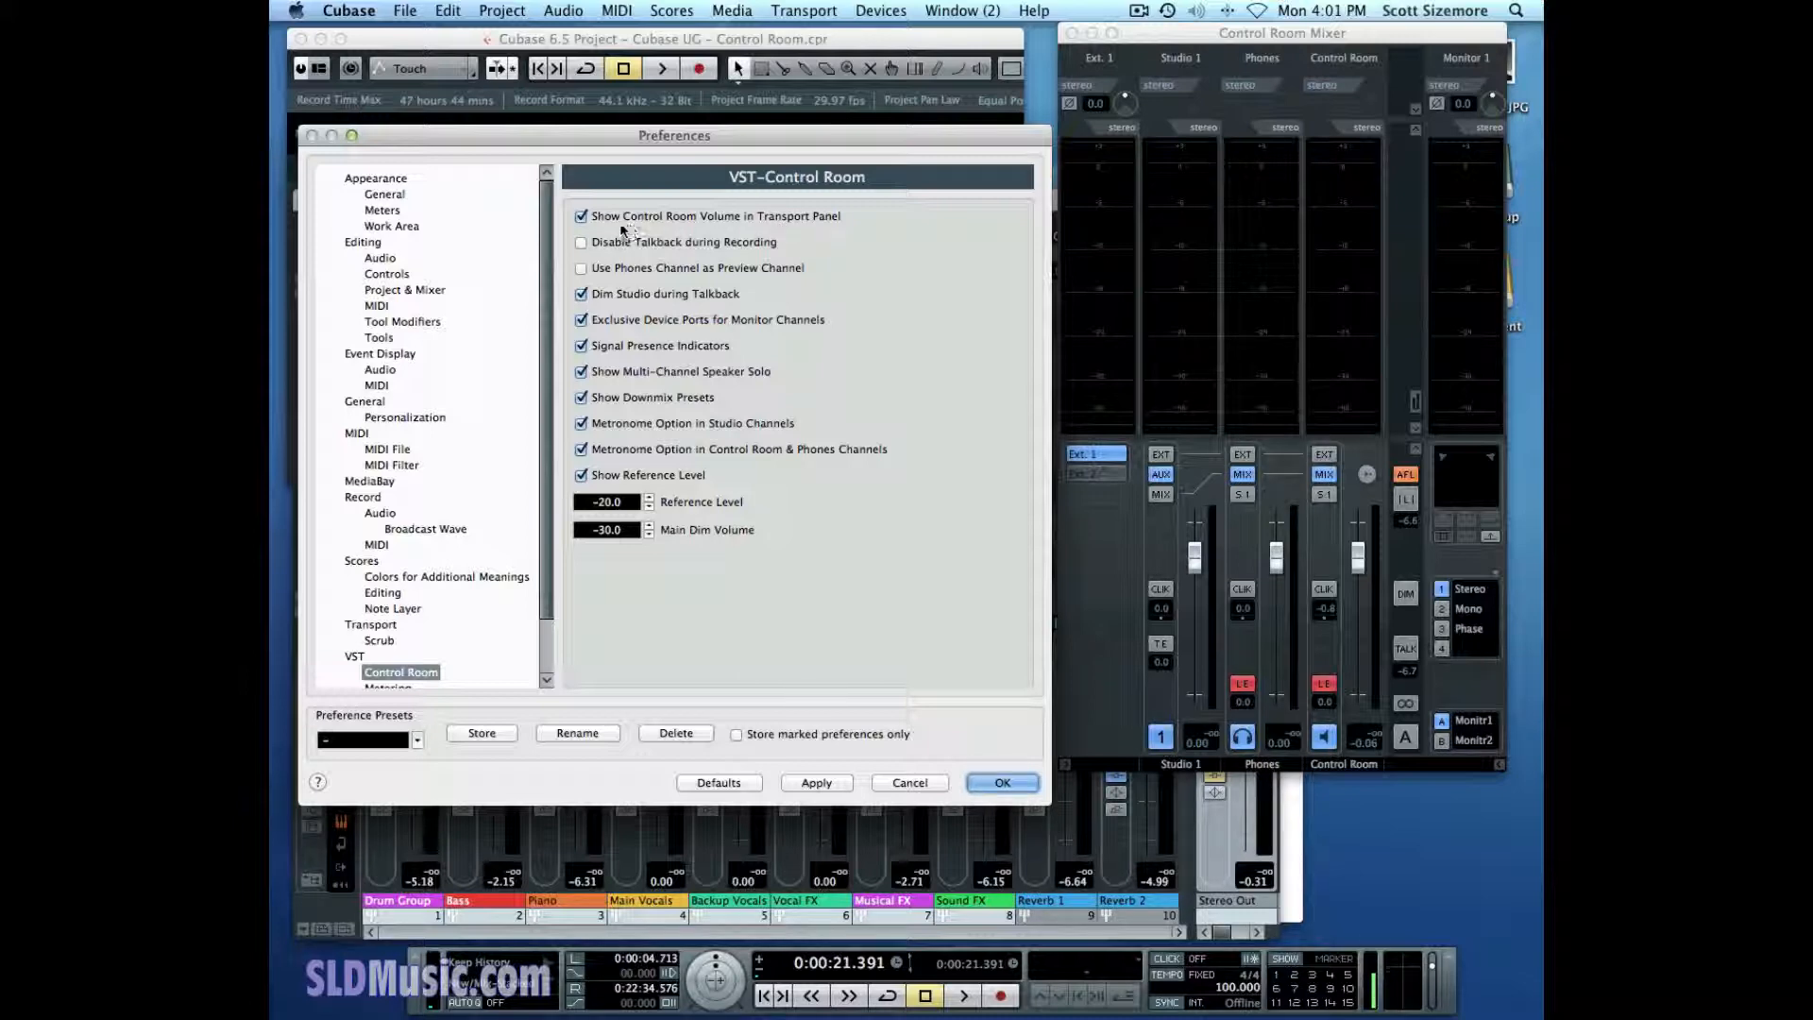
click(581, 217)
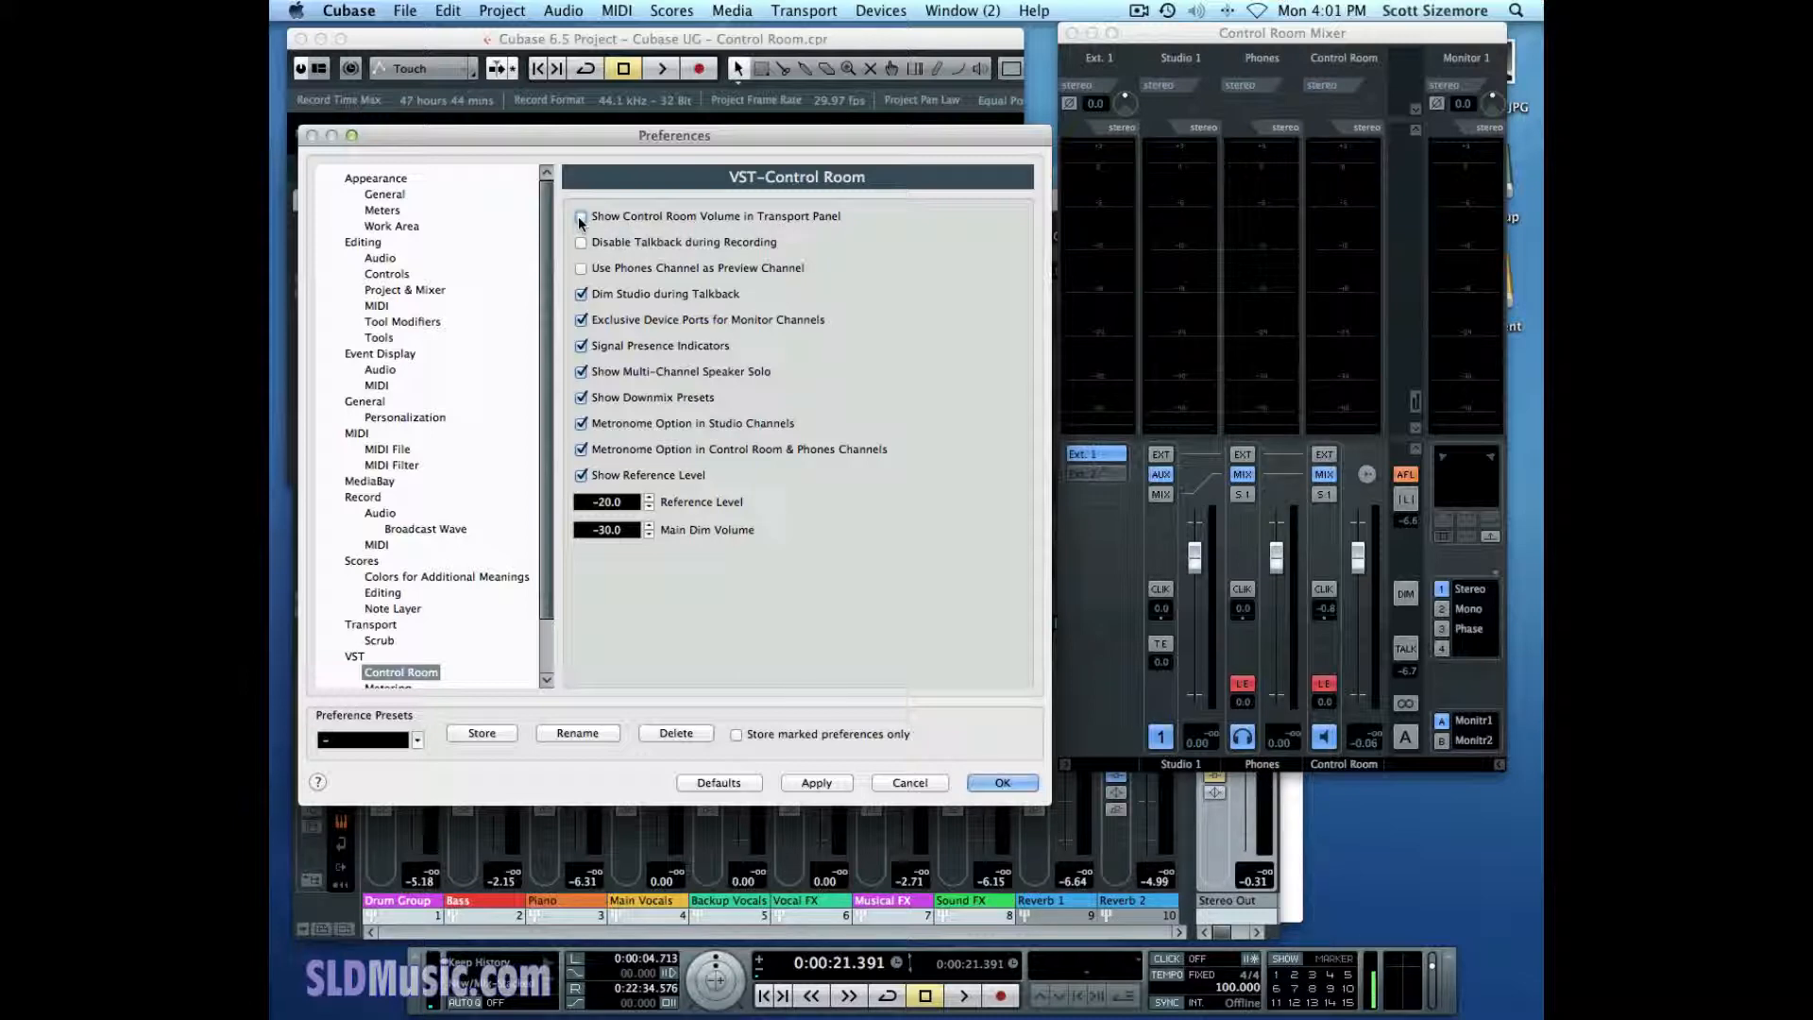
click(1002, 782)
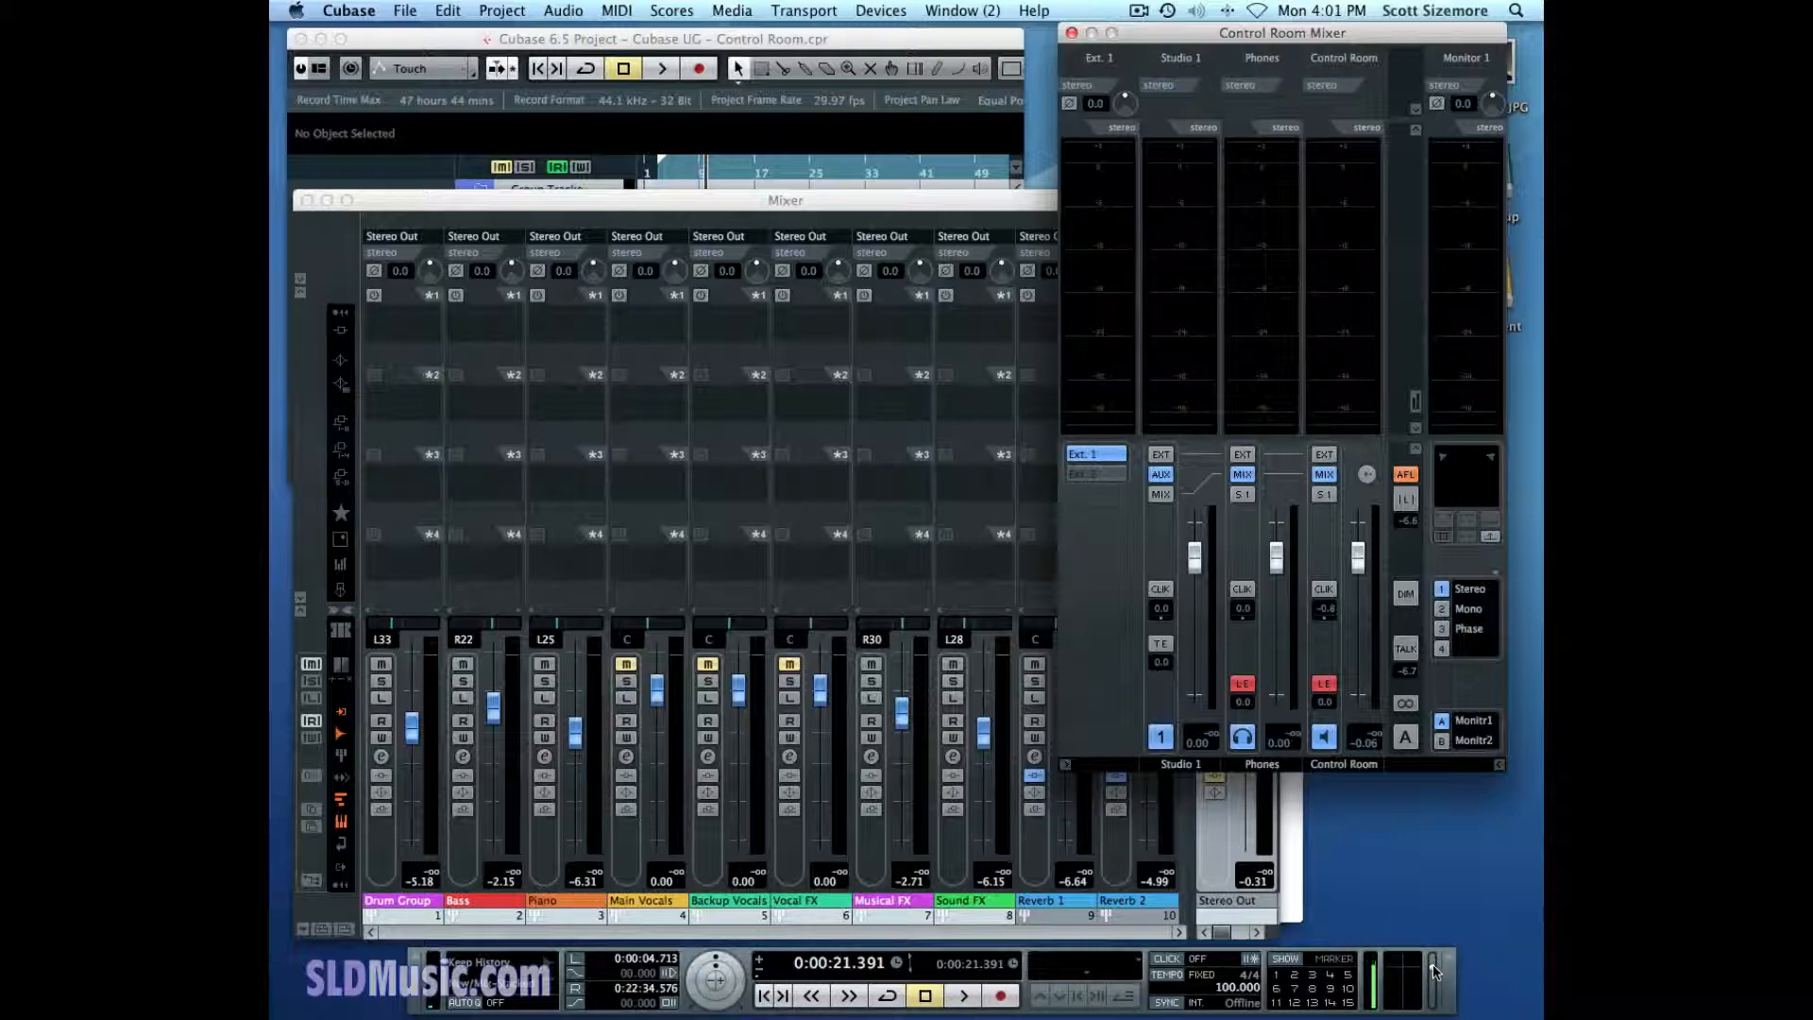
drag(1434, 971, 1461, 862)
- Disable Exclusive Device Ports for Monitor Channels in the Control Room preferences
click(329, 12)
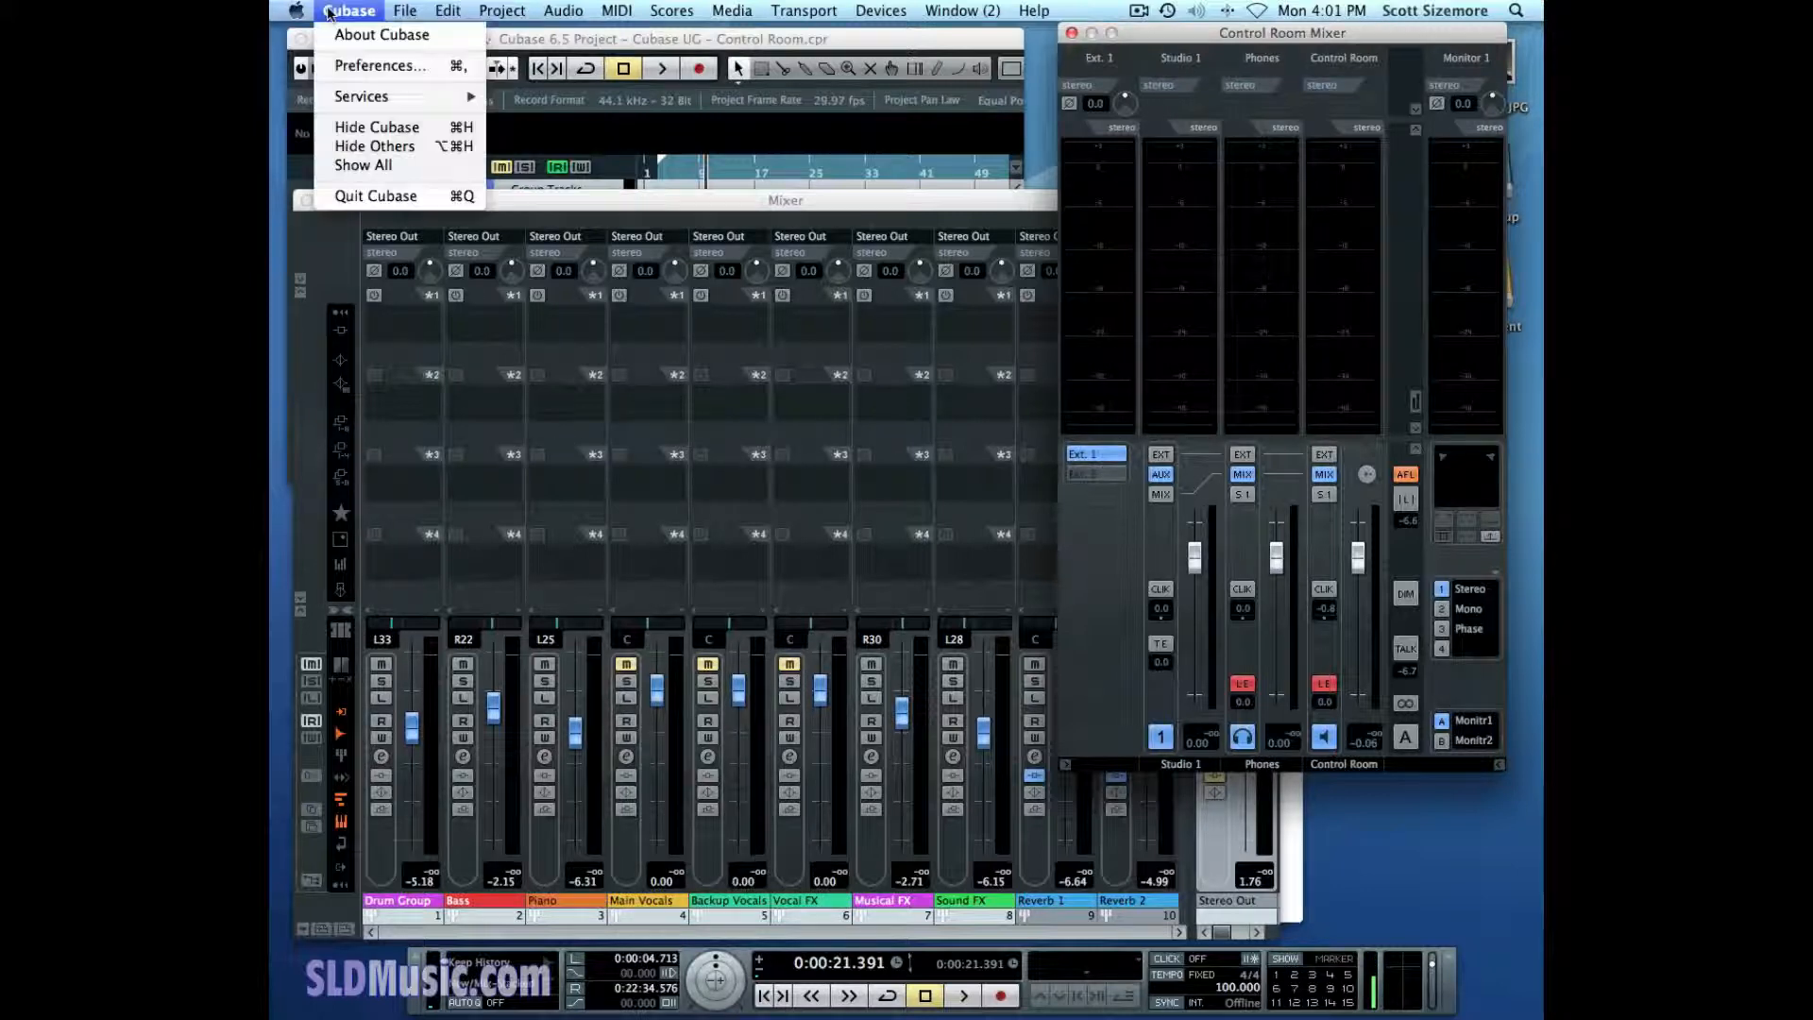
click(366, 68)
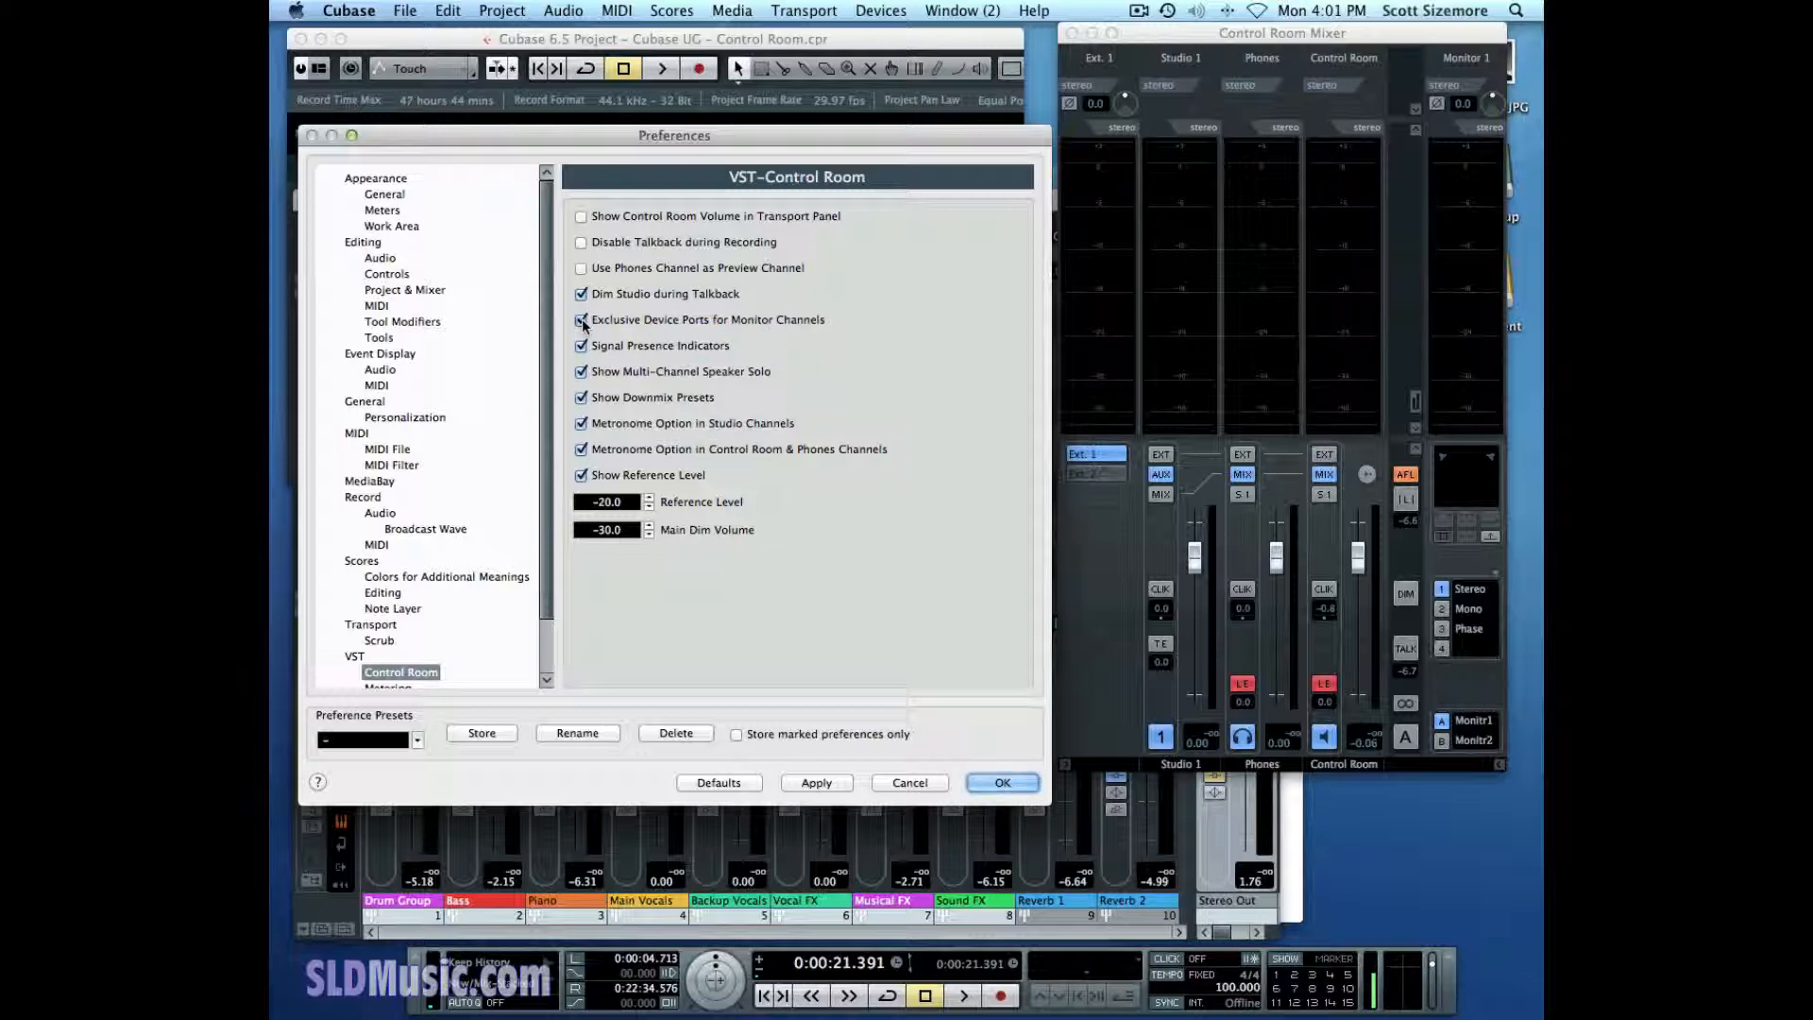
click(1003, 782)
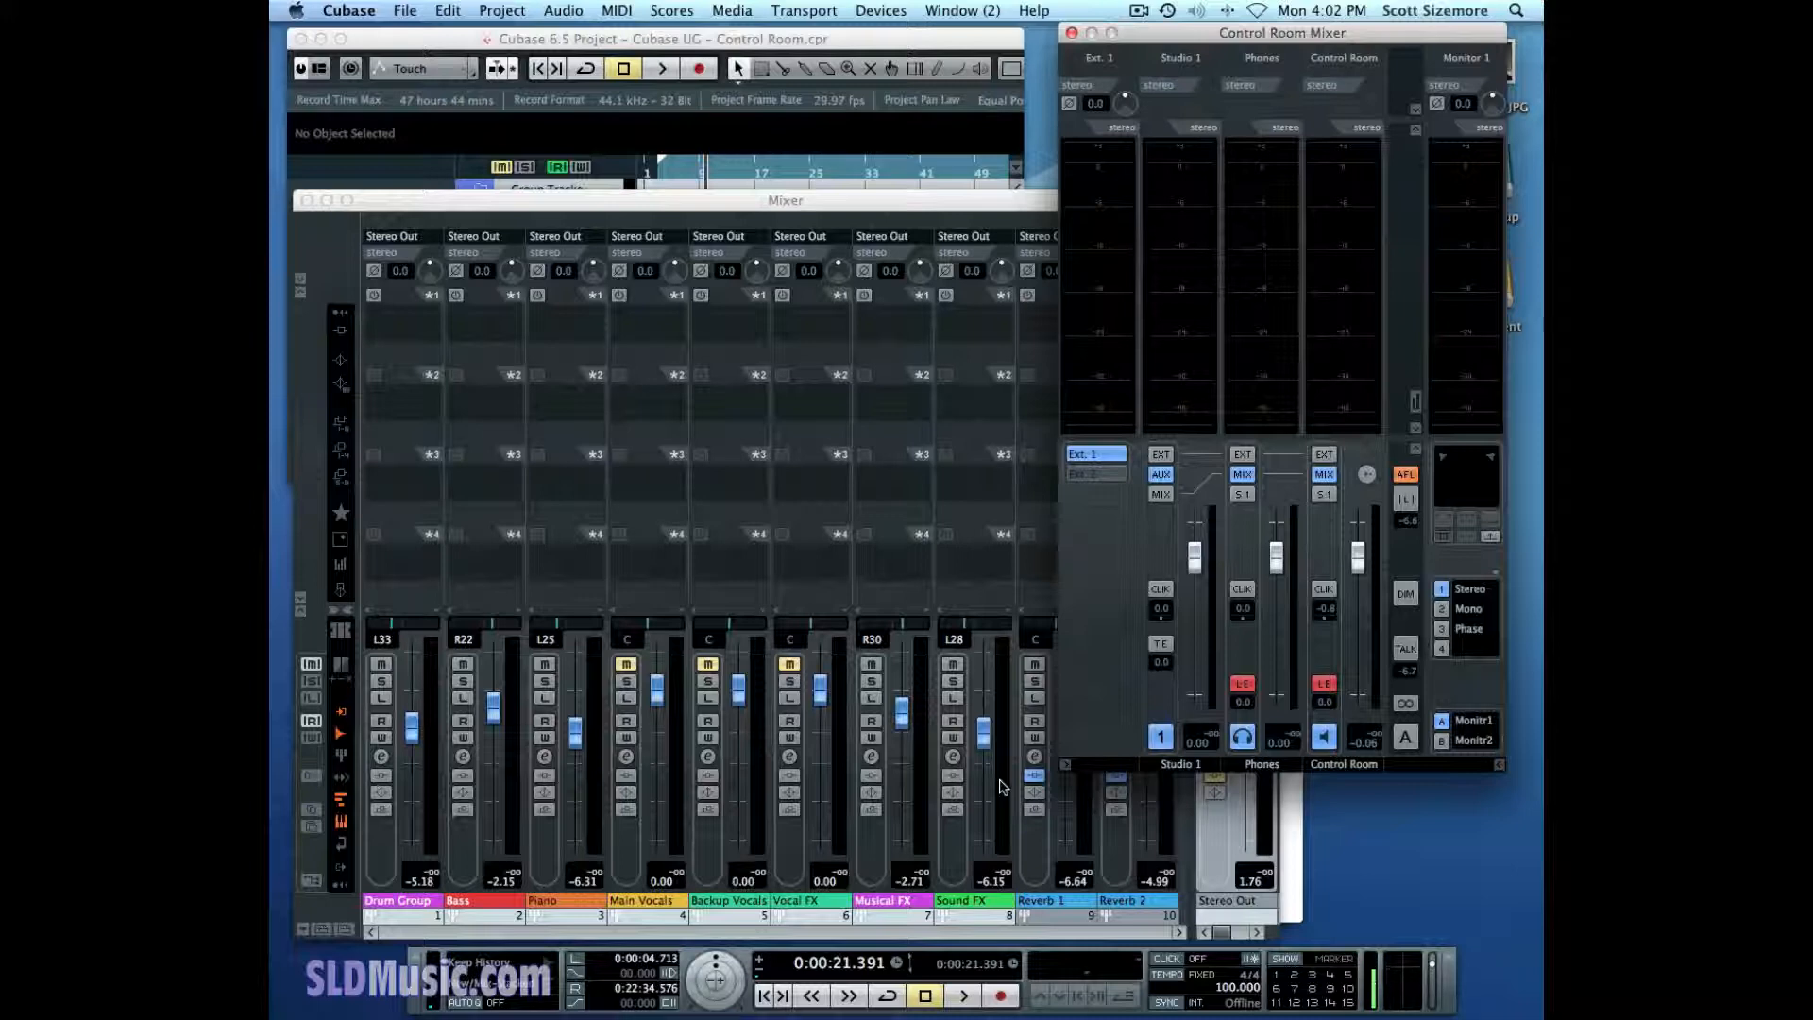
- Open the VST Connections and expand Monitor 1 among the Studio channels to examine its device ports
click(870, 14)
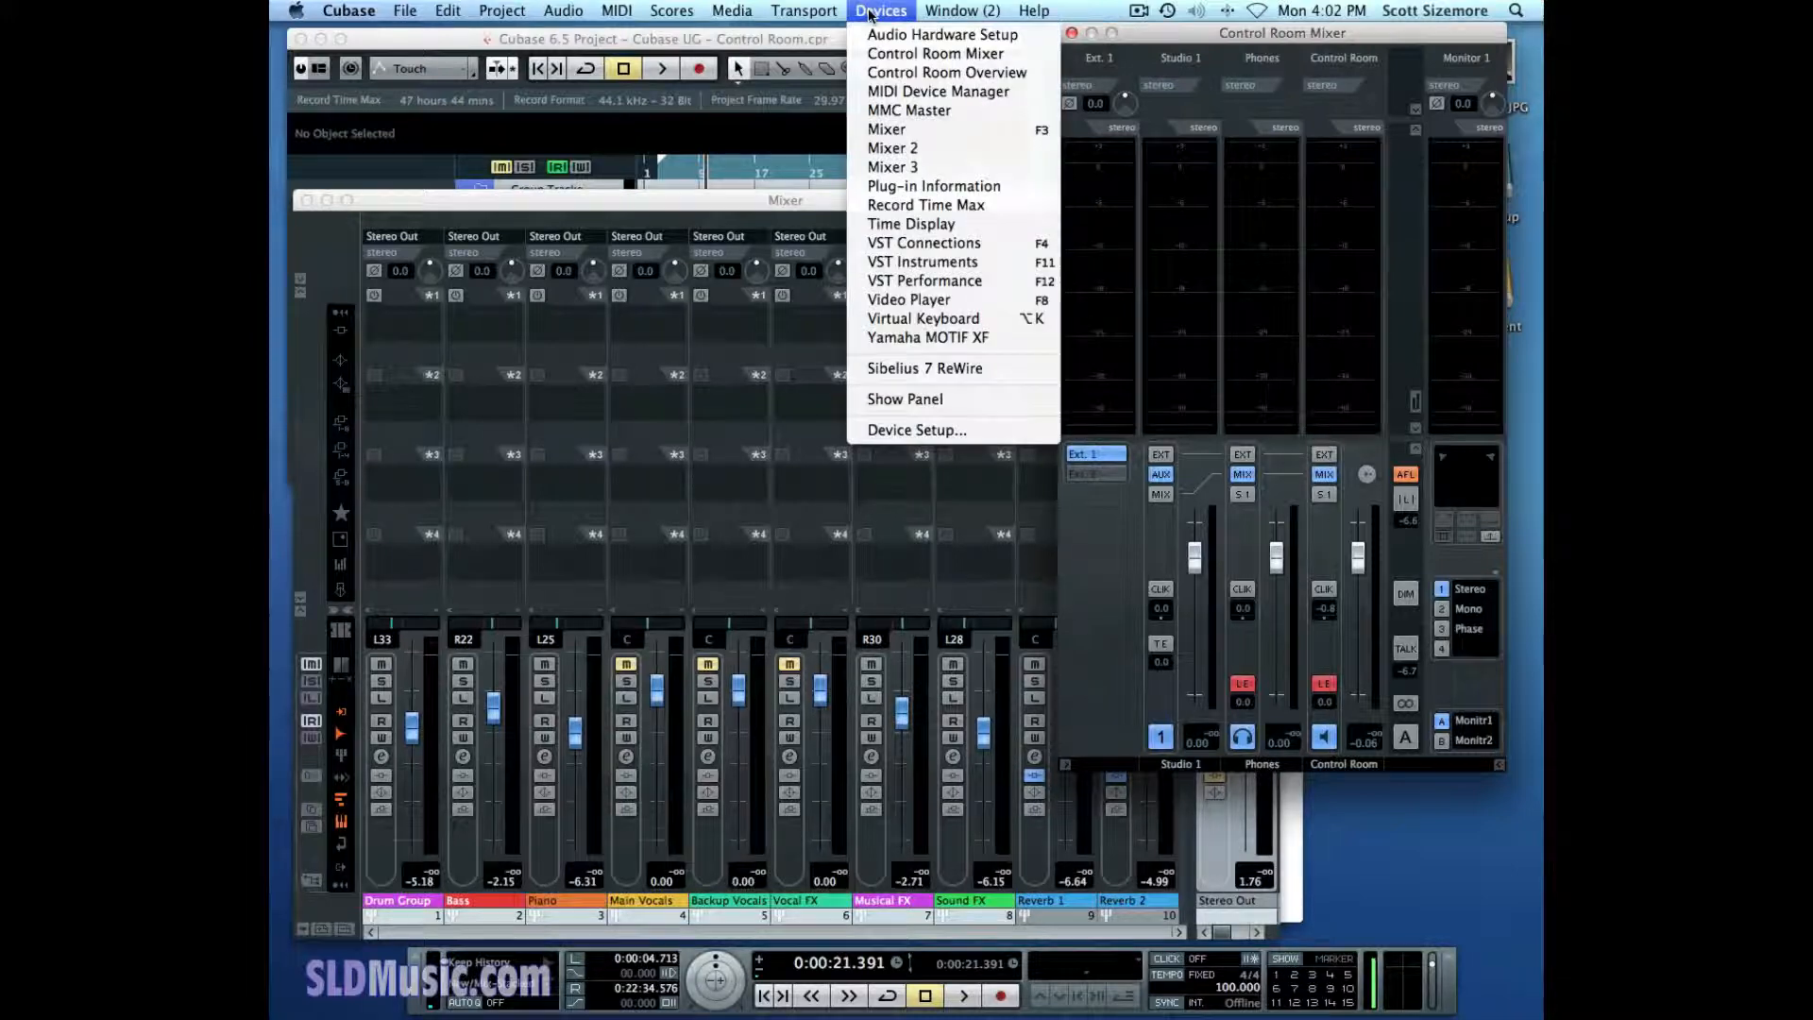
click(928, 246)
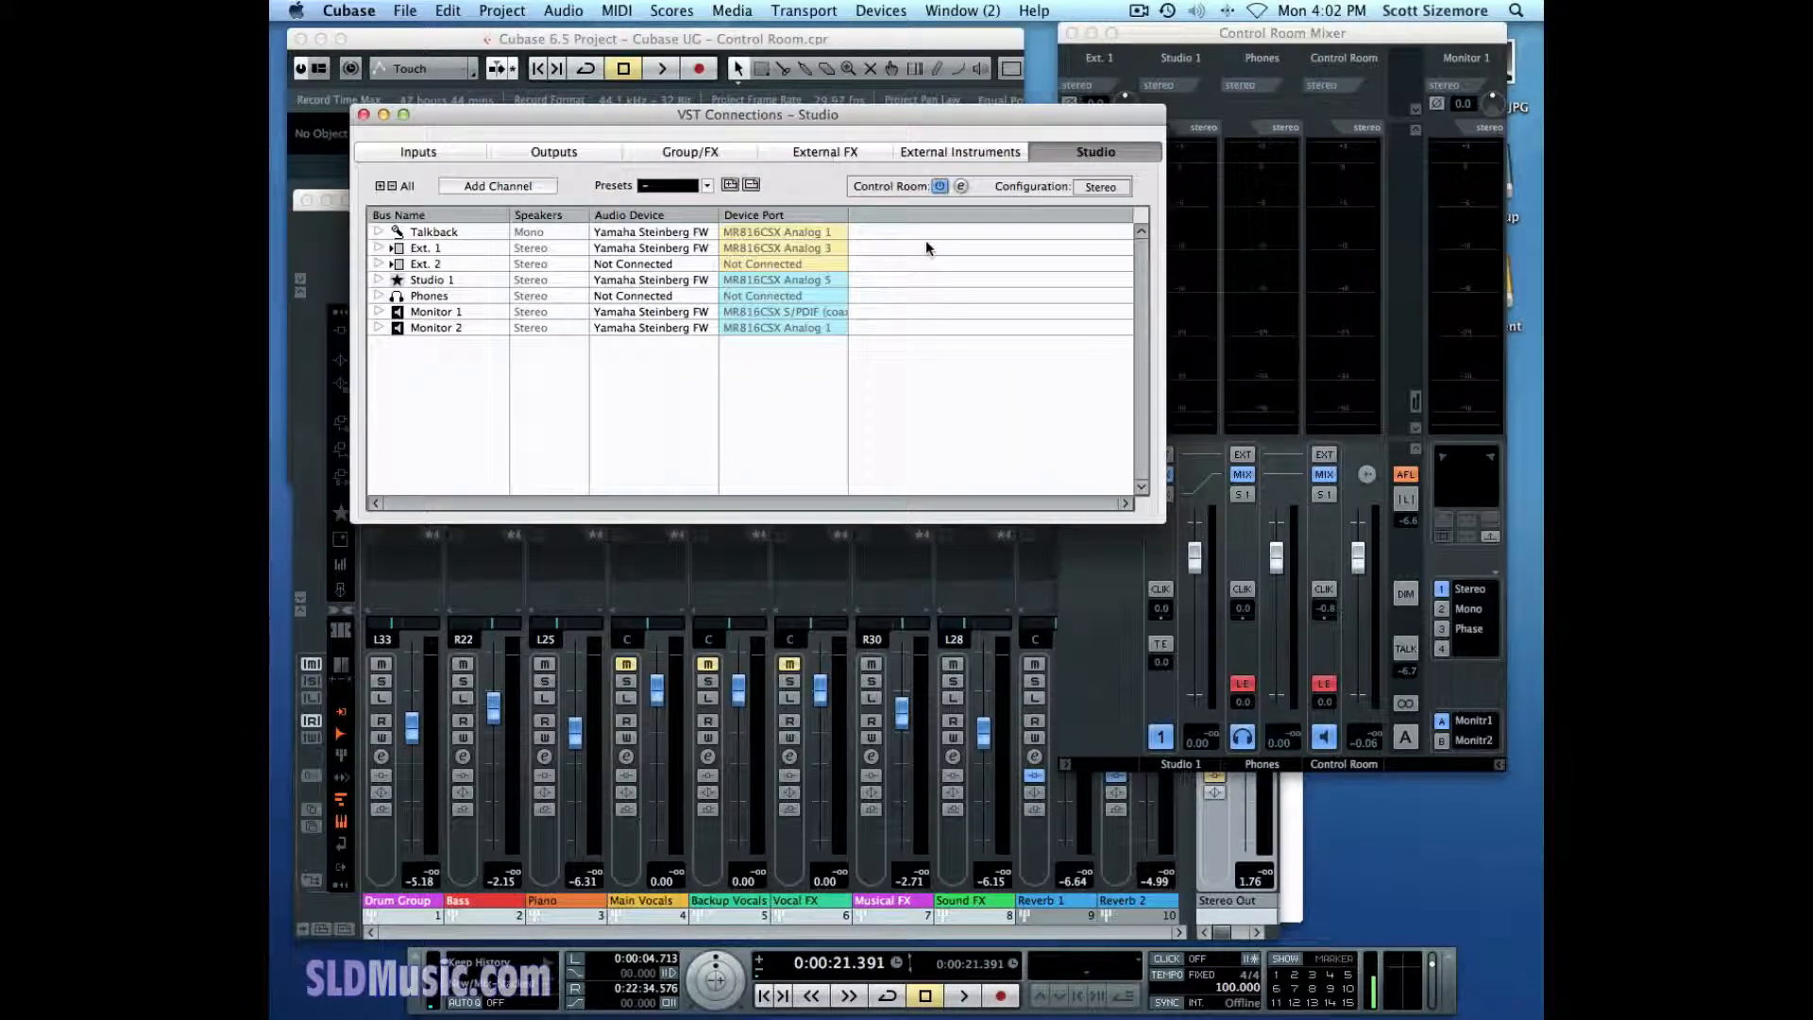
click(376, 312)
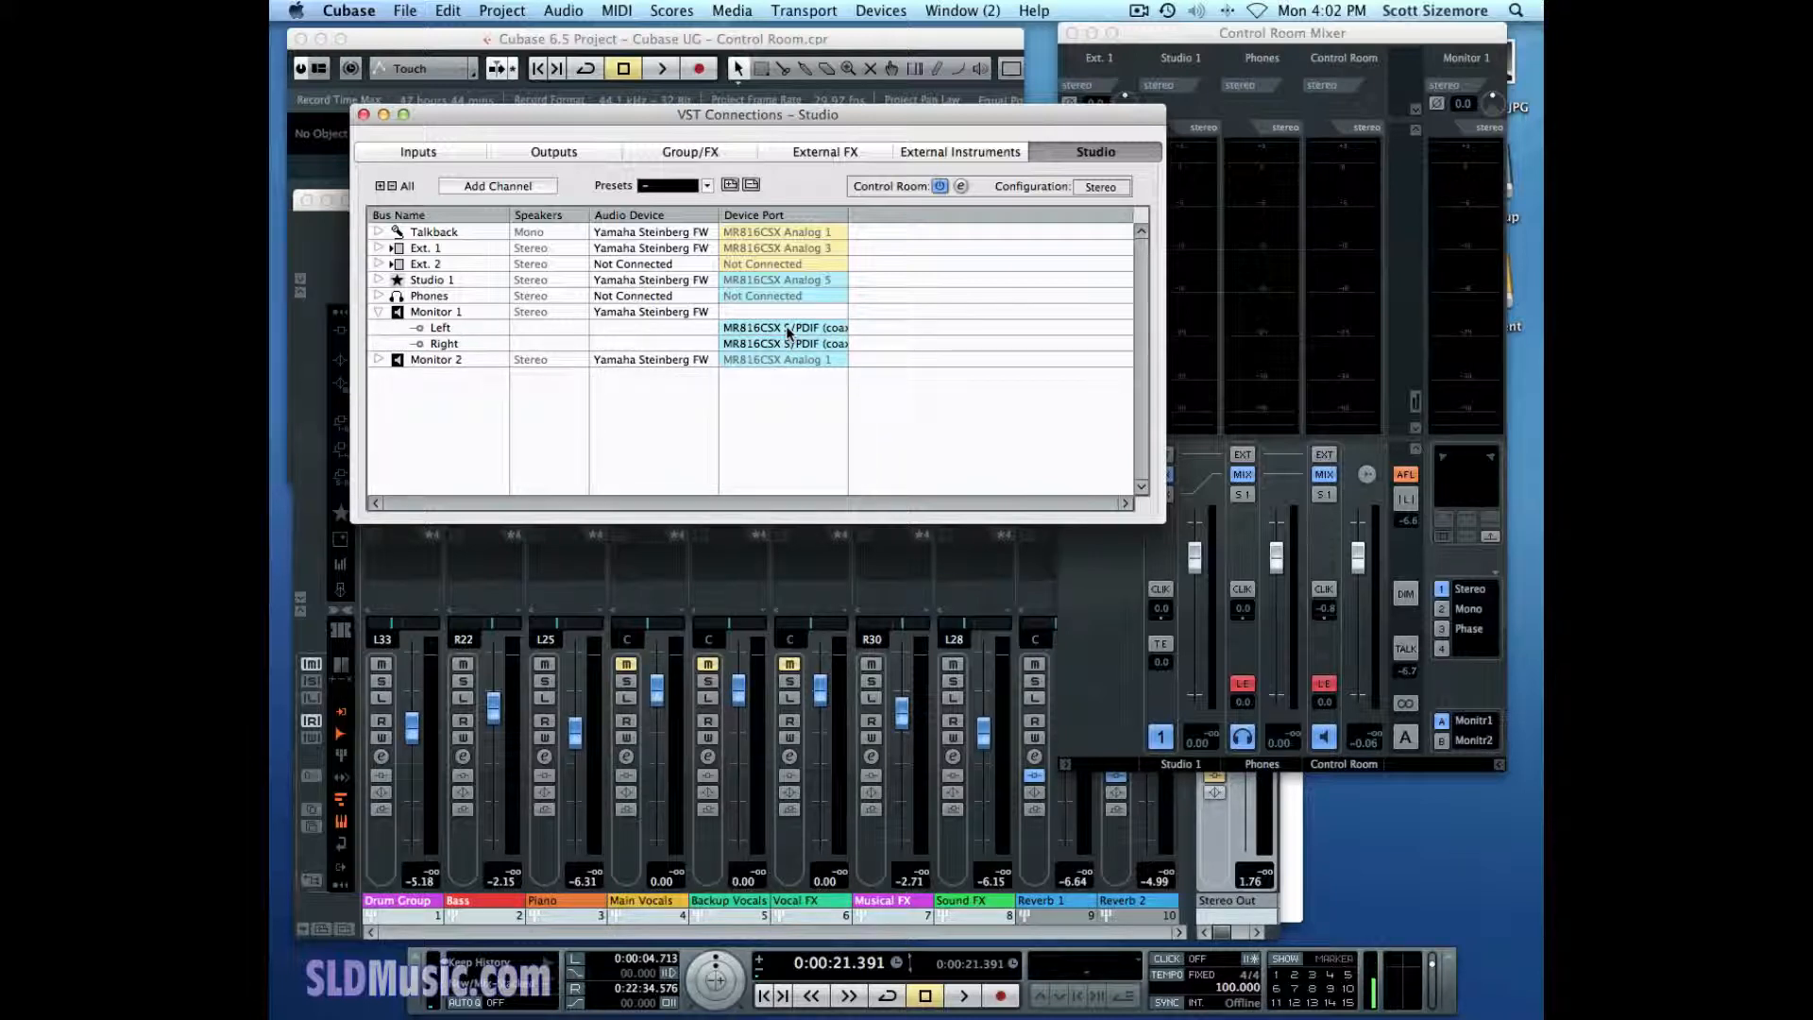
- Assign the Stereo Out bus's left and right device ports to MR816CSX S/PDIF (coax) L and R
click(556, 154)
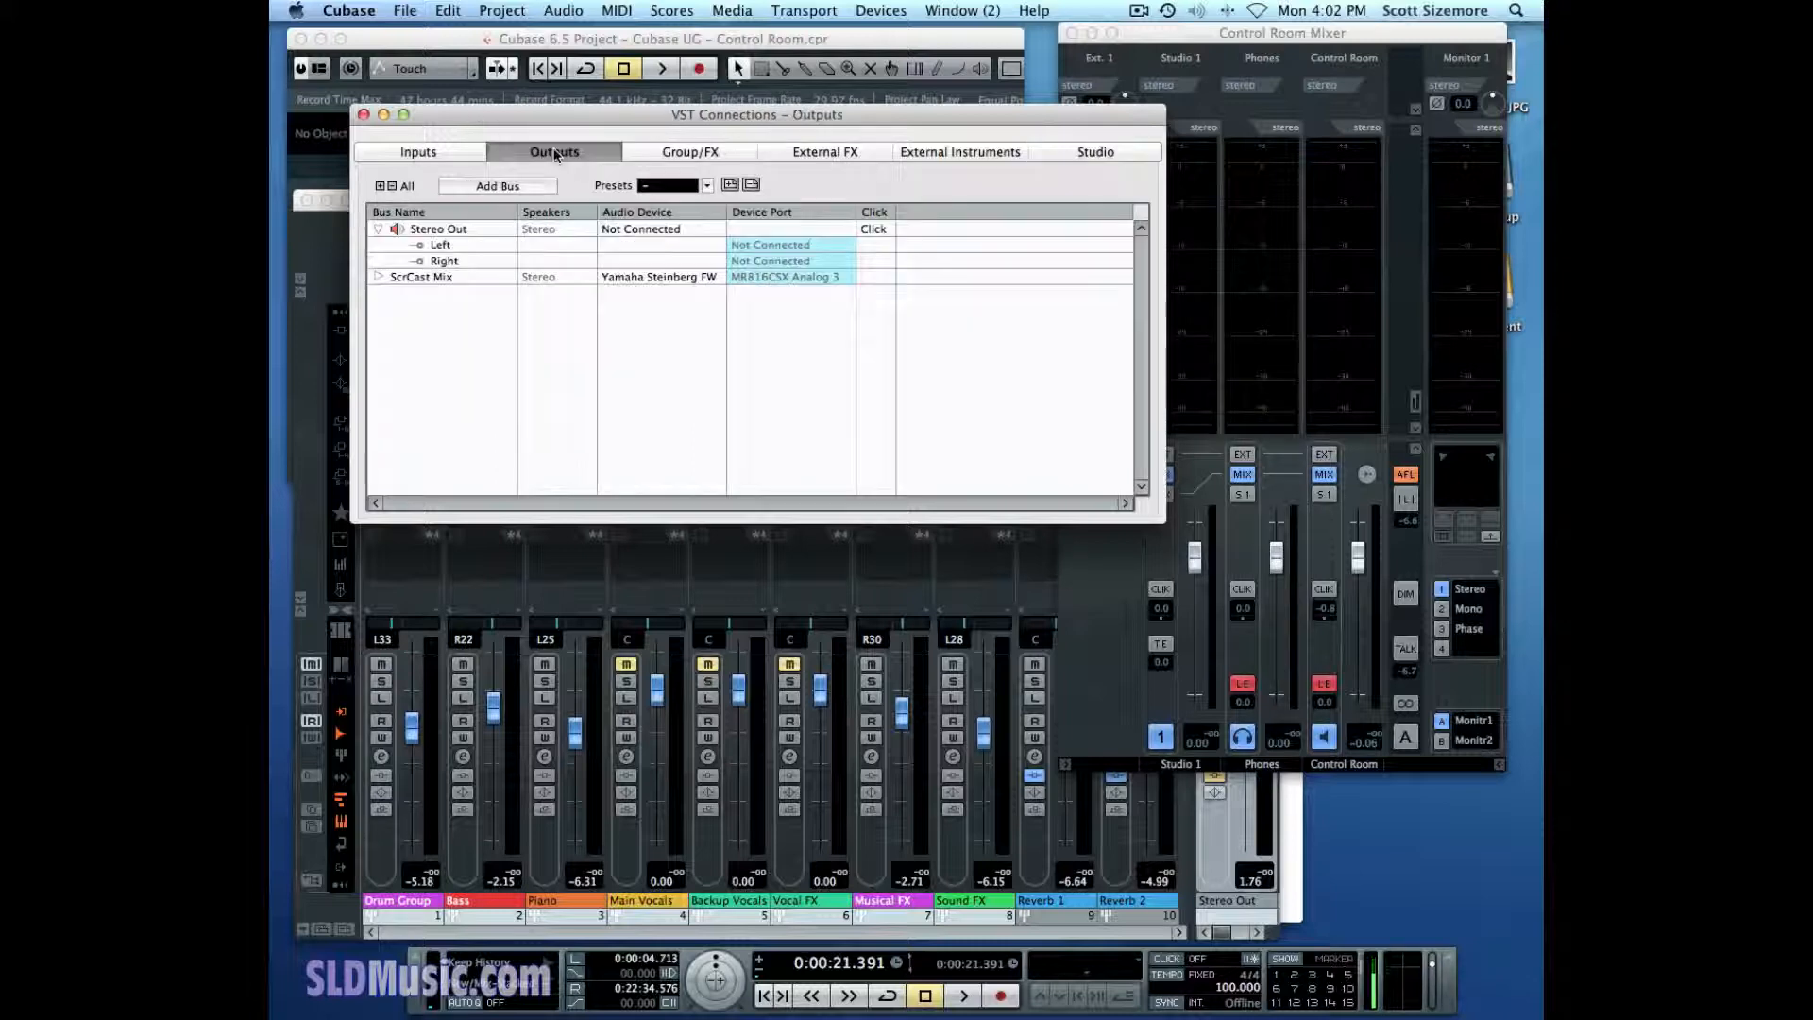
click(777, 244)
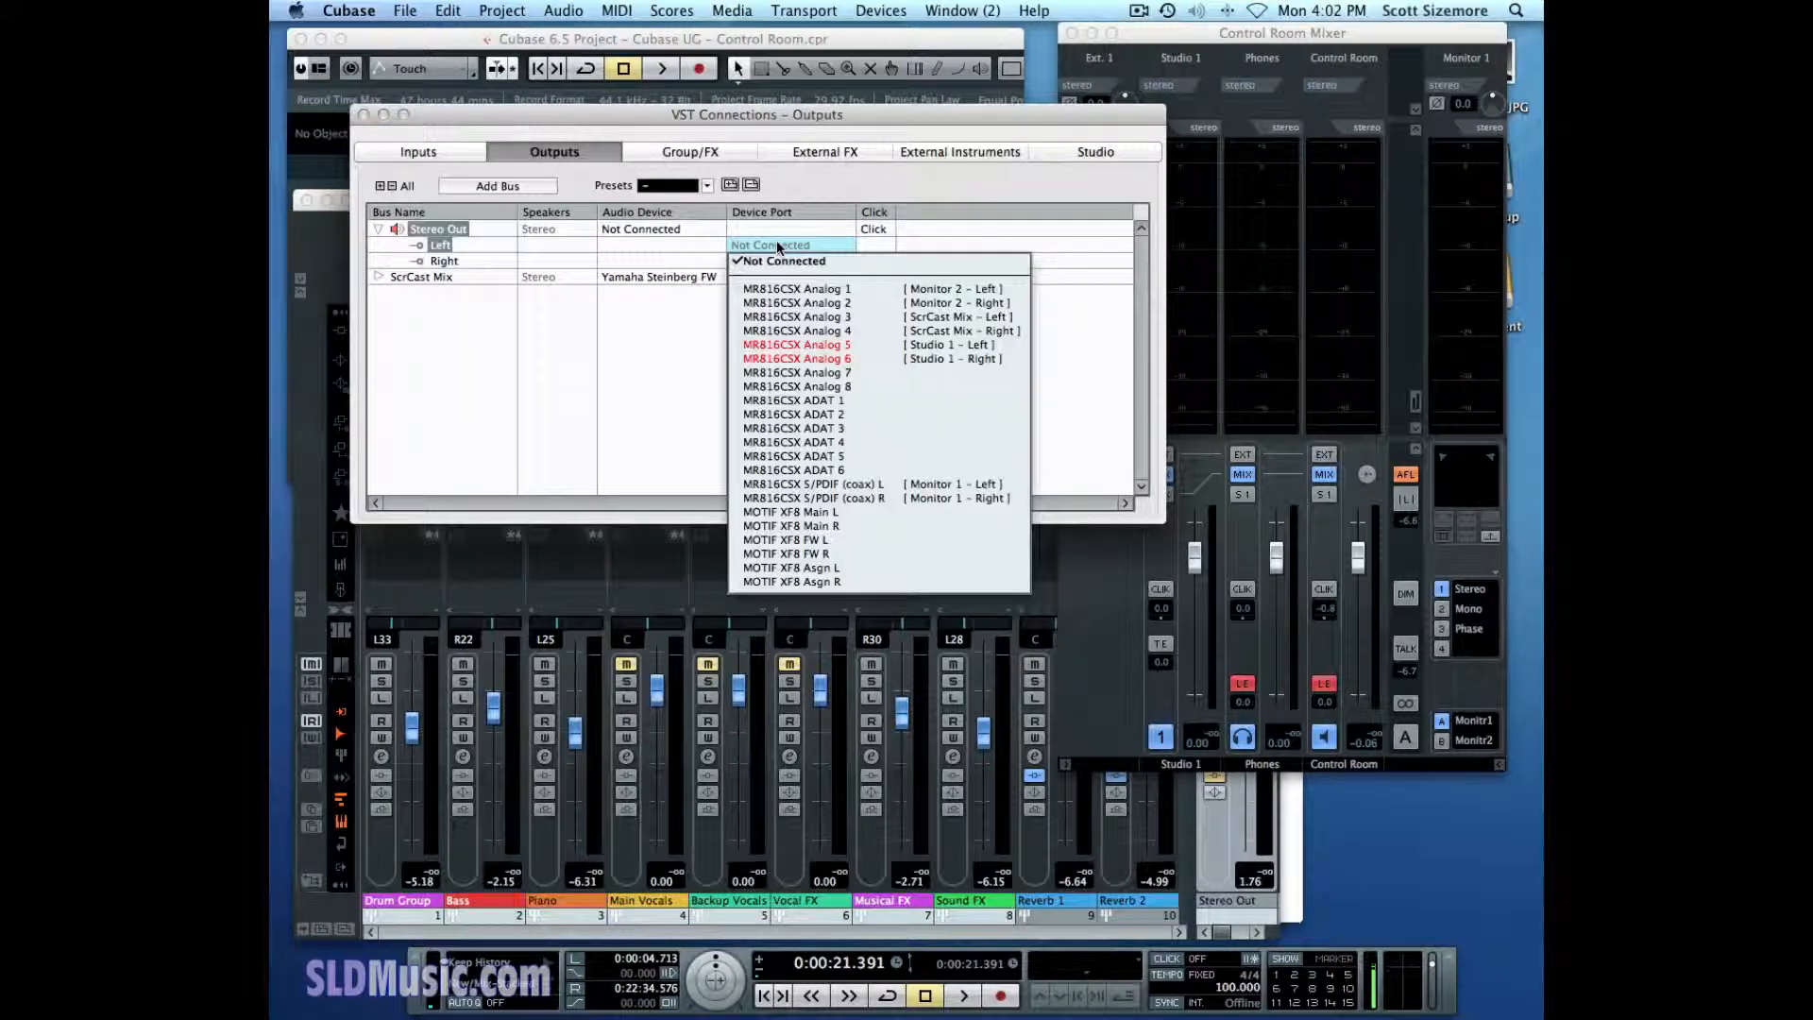
click(865, 484)
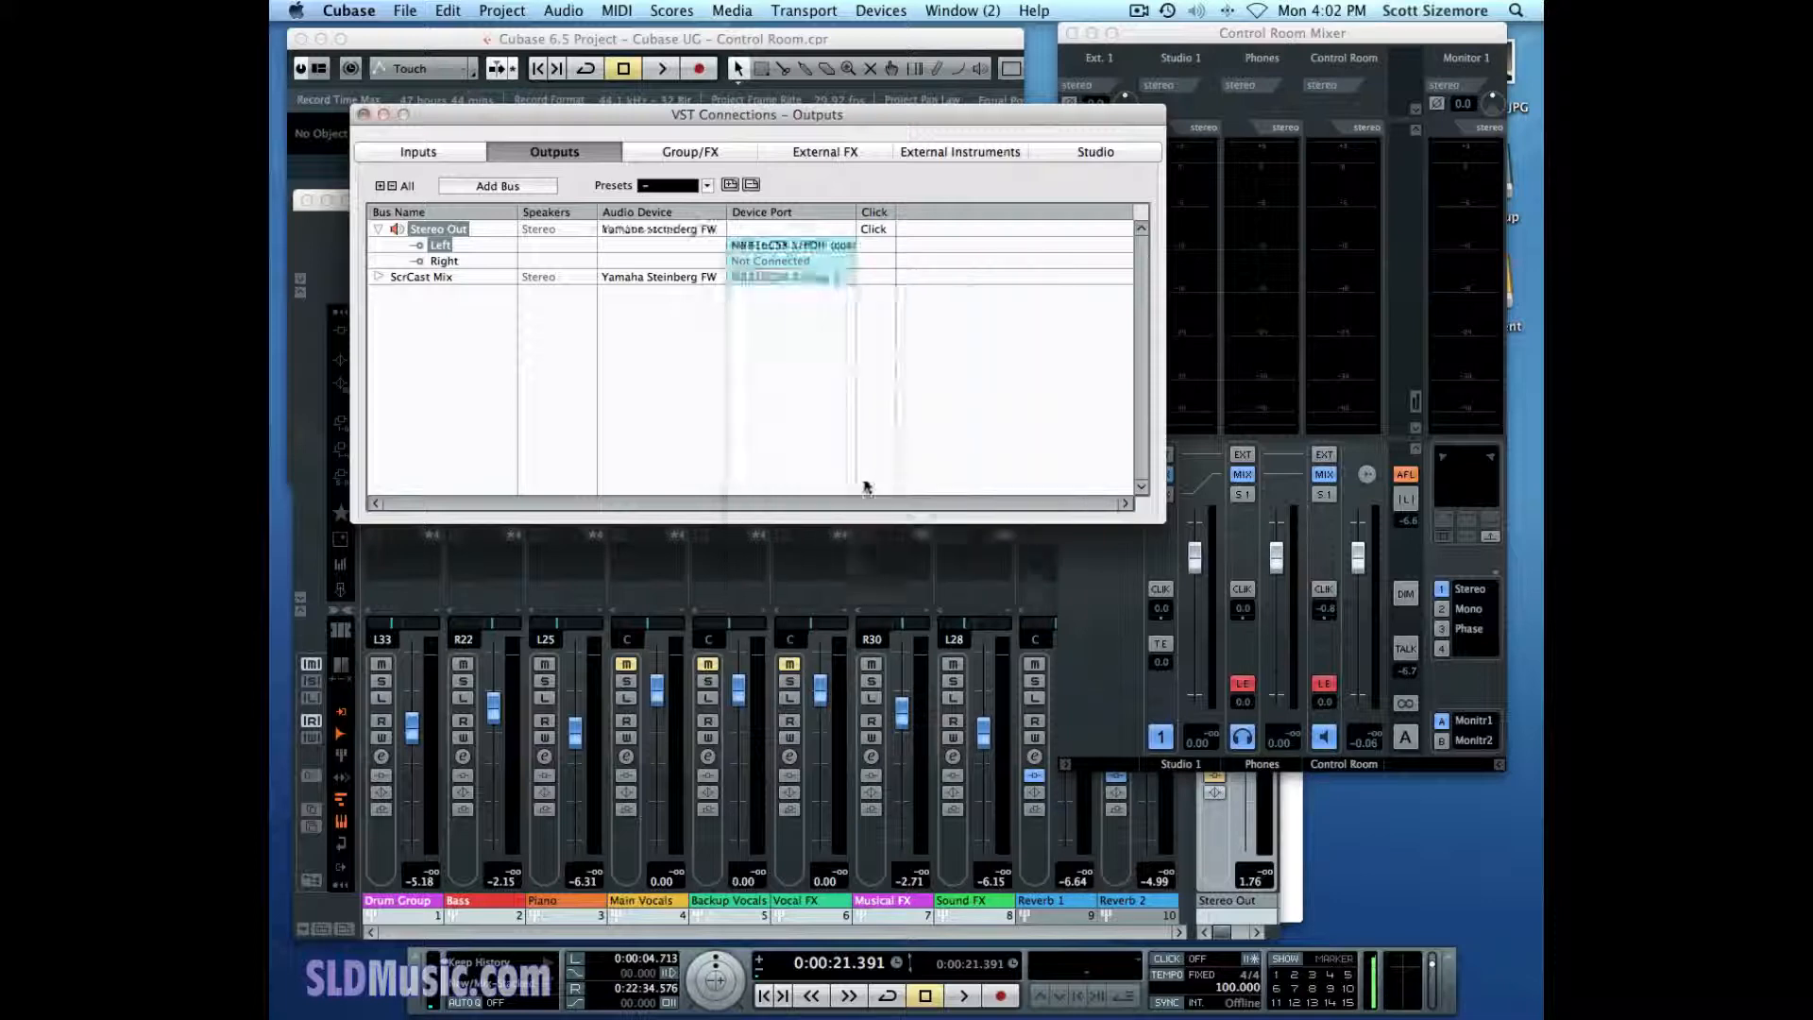
click(784, 261)
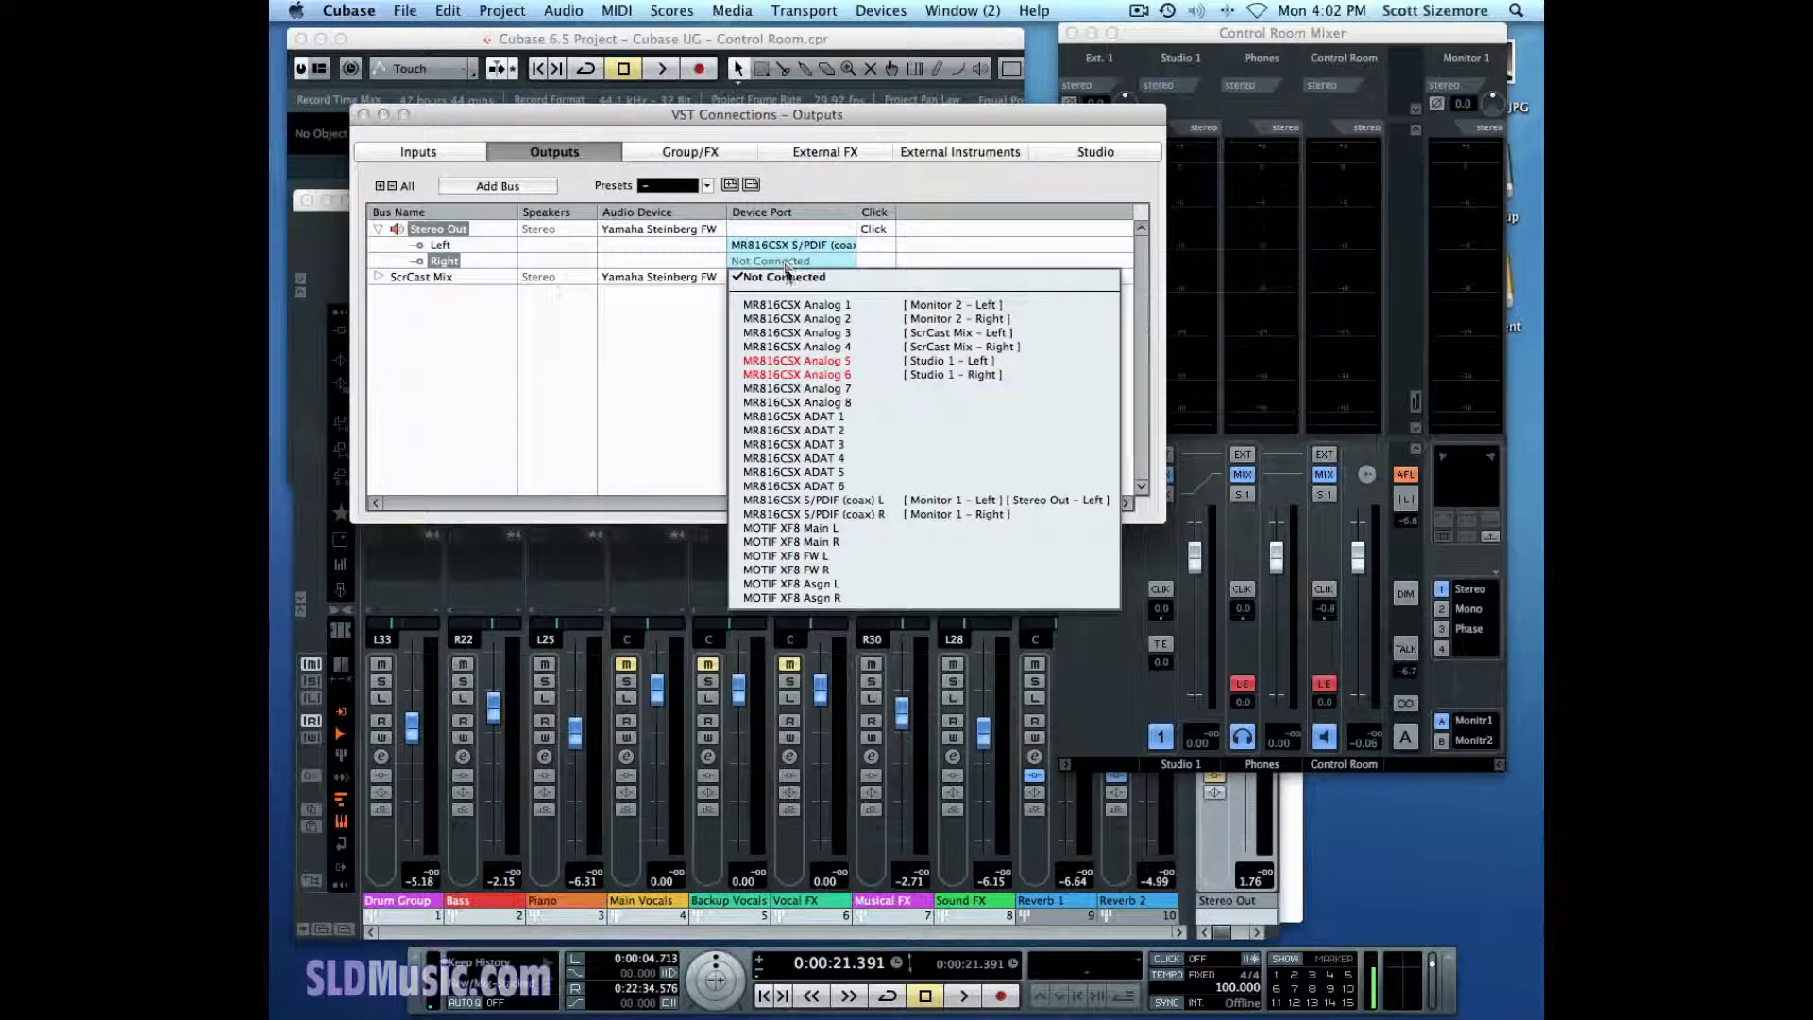
click(832, 515)
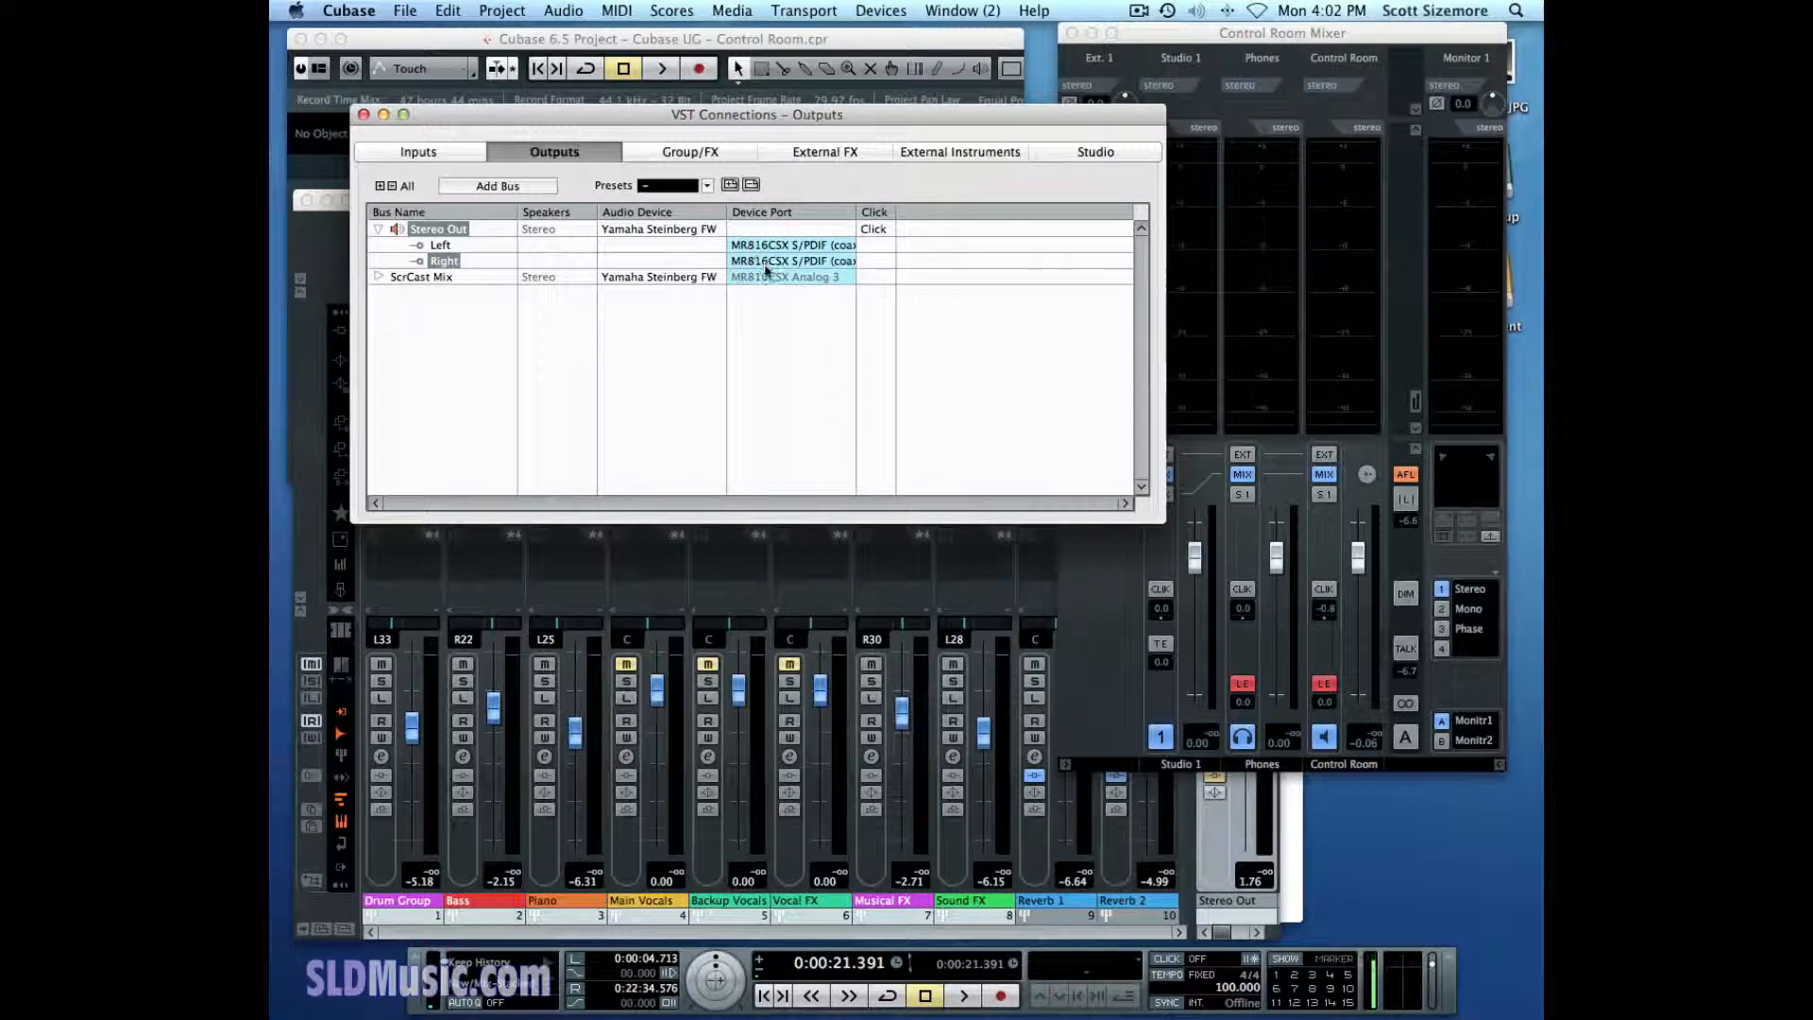
- Compare the outputs with the Studio connections, set both Stereo Out device ports to Not Connected, and close VST Connections
click(1098, 151)
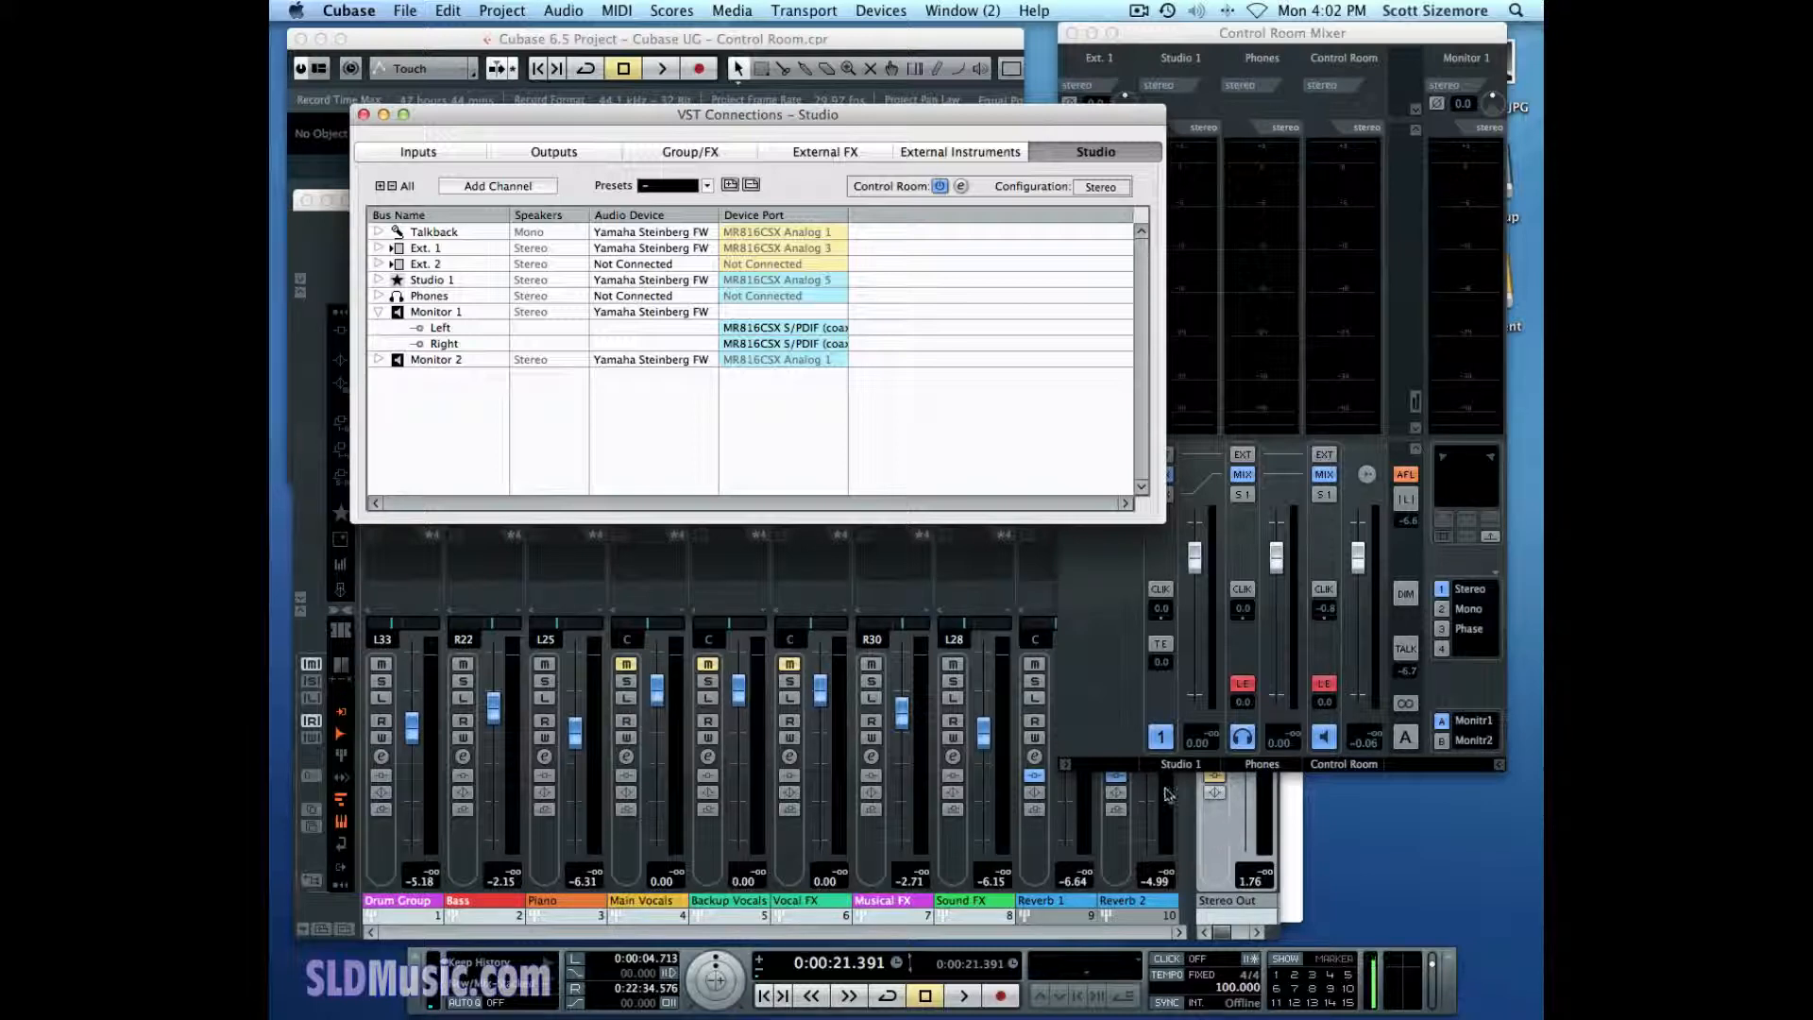
click(551, 153)
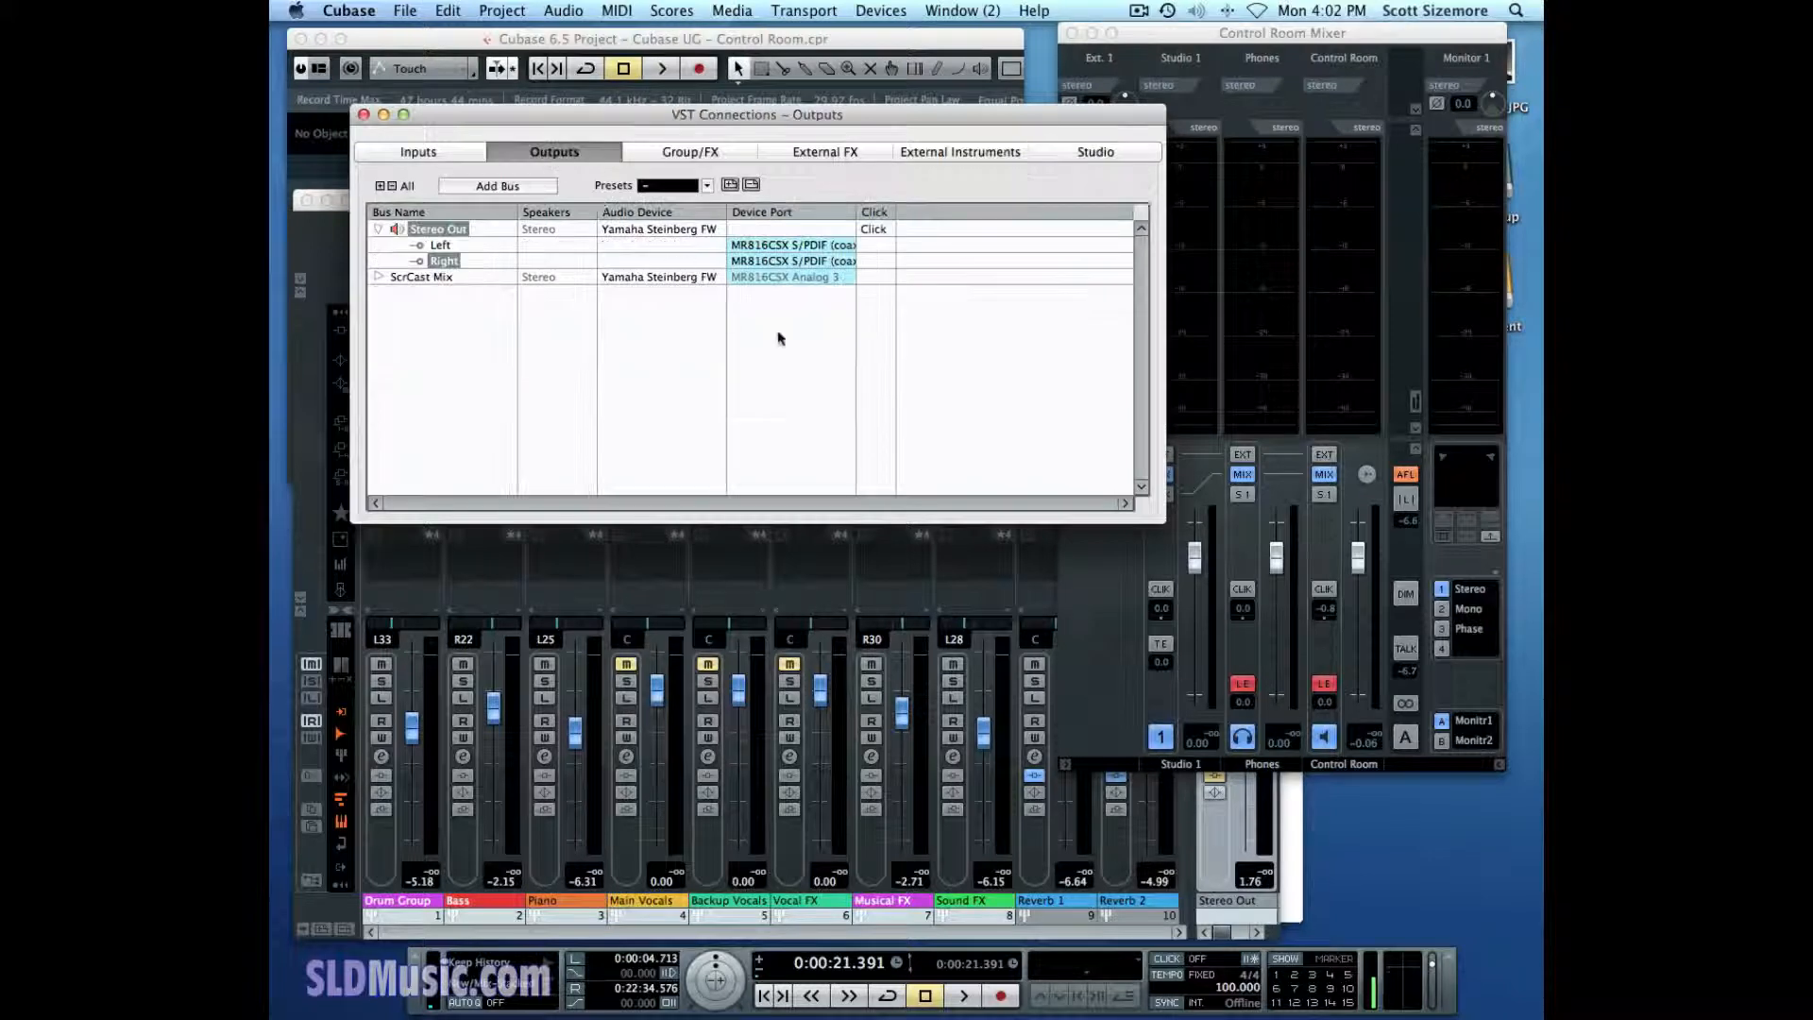
click(794, 247)
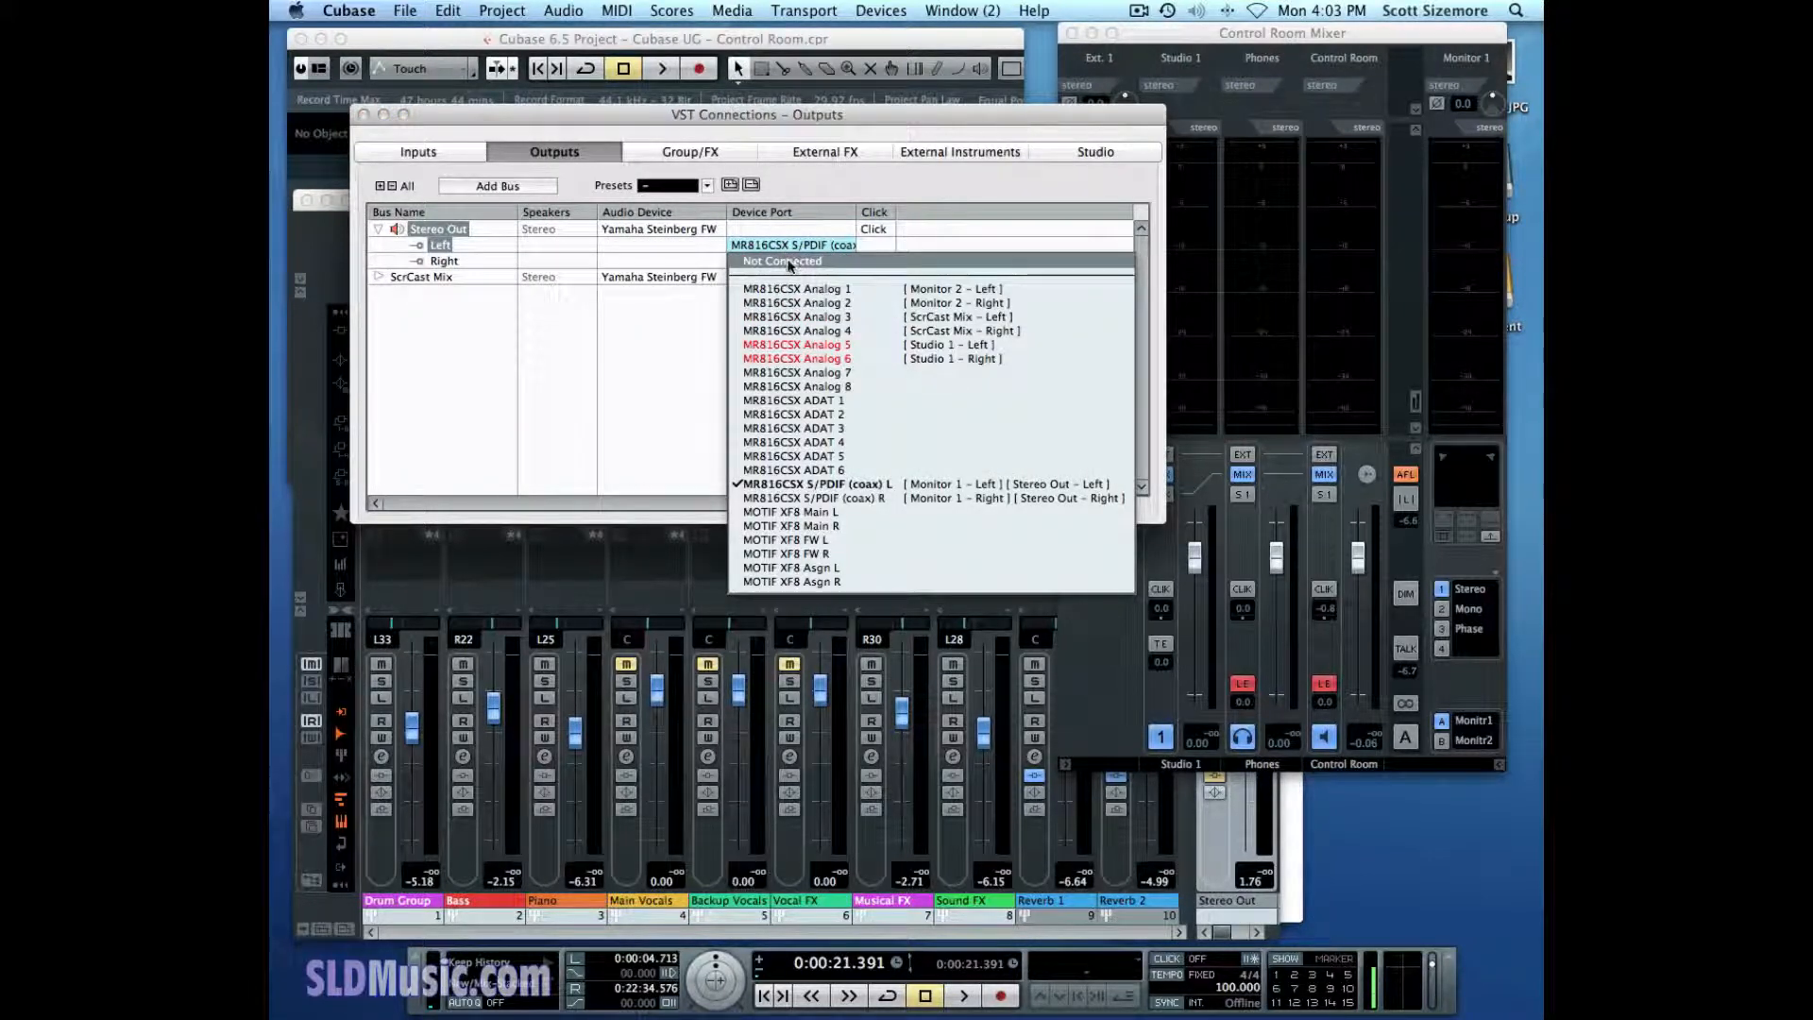
click(789, 261)
click(790, 265)
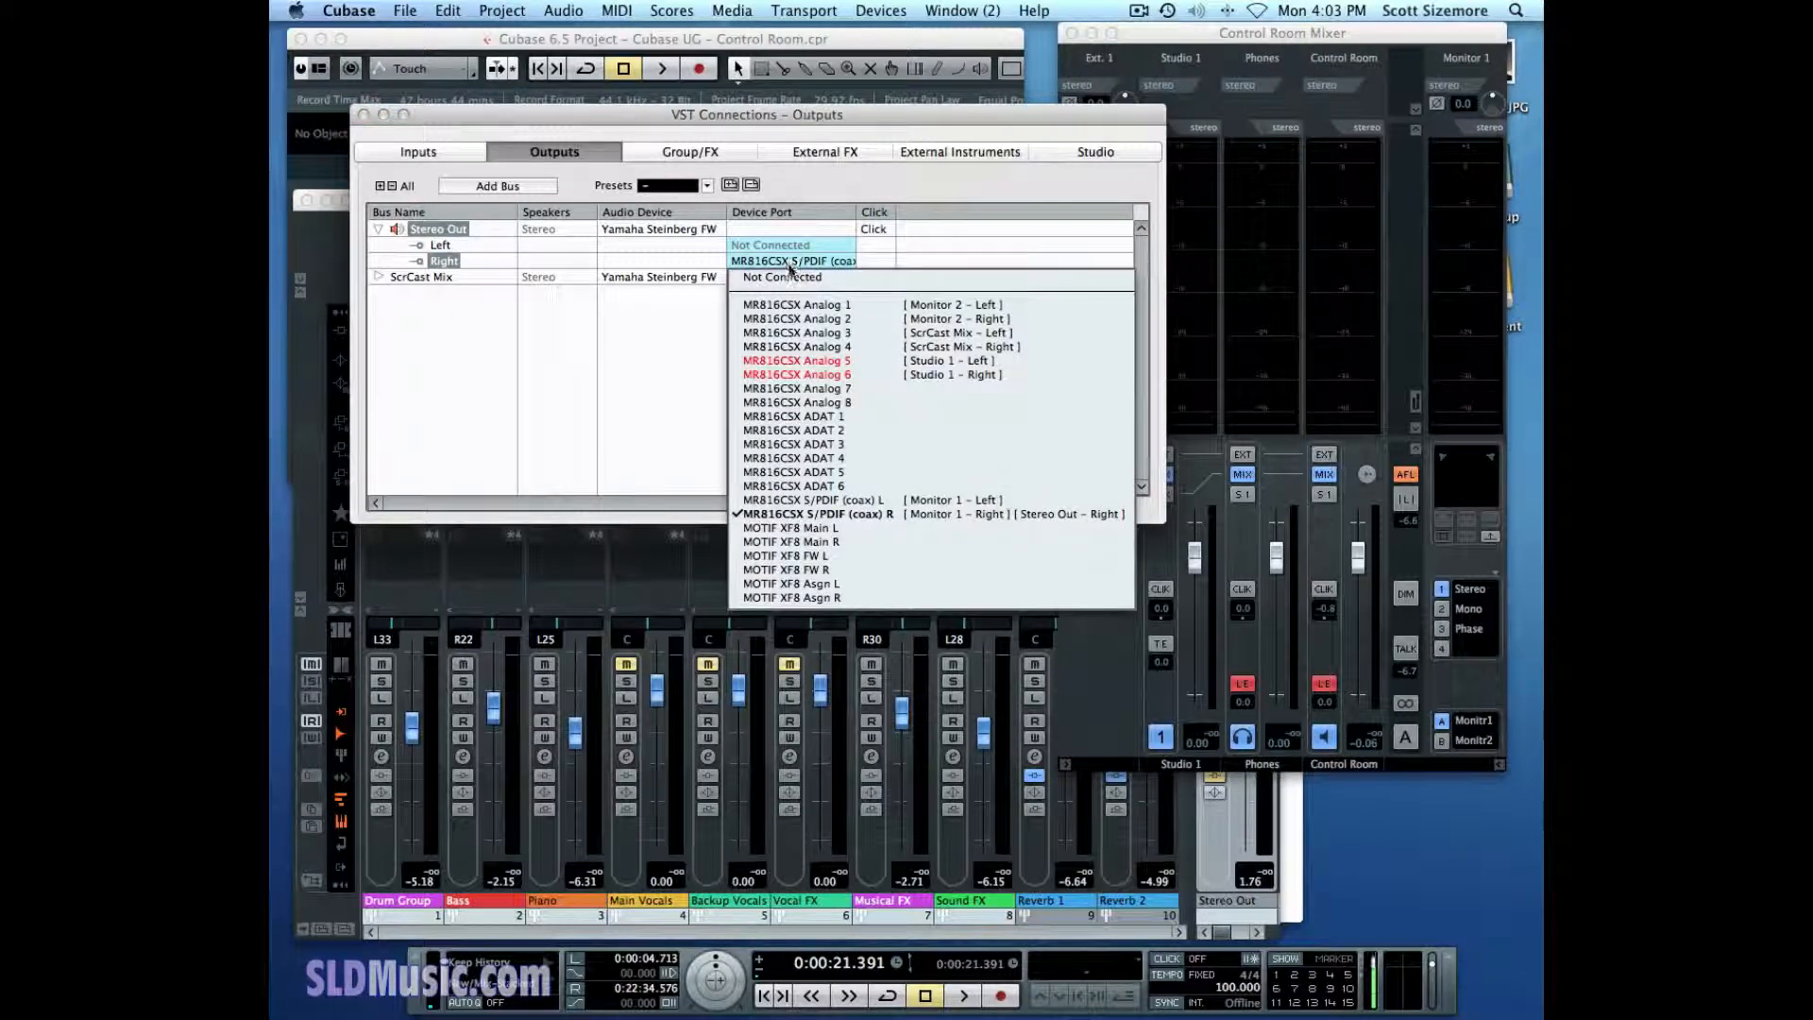
click(791, 272)
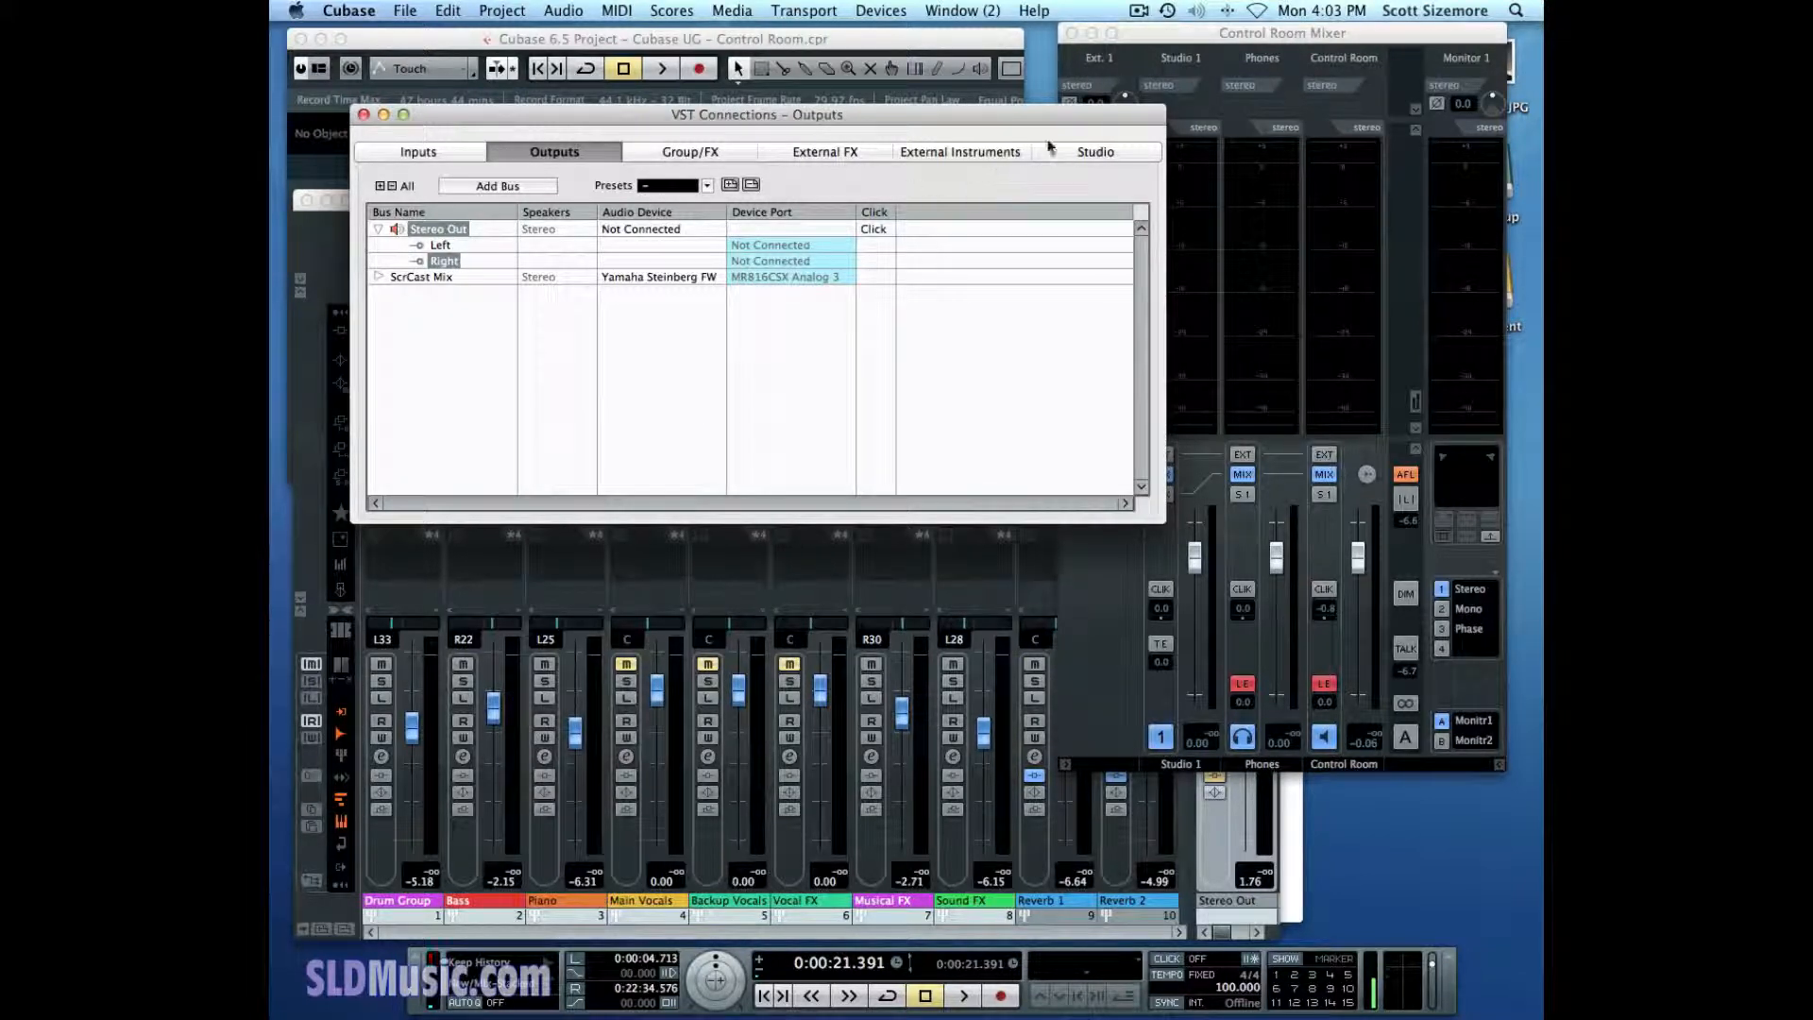
click(1082, 155)
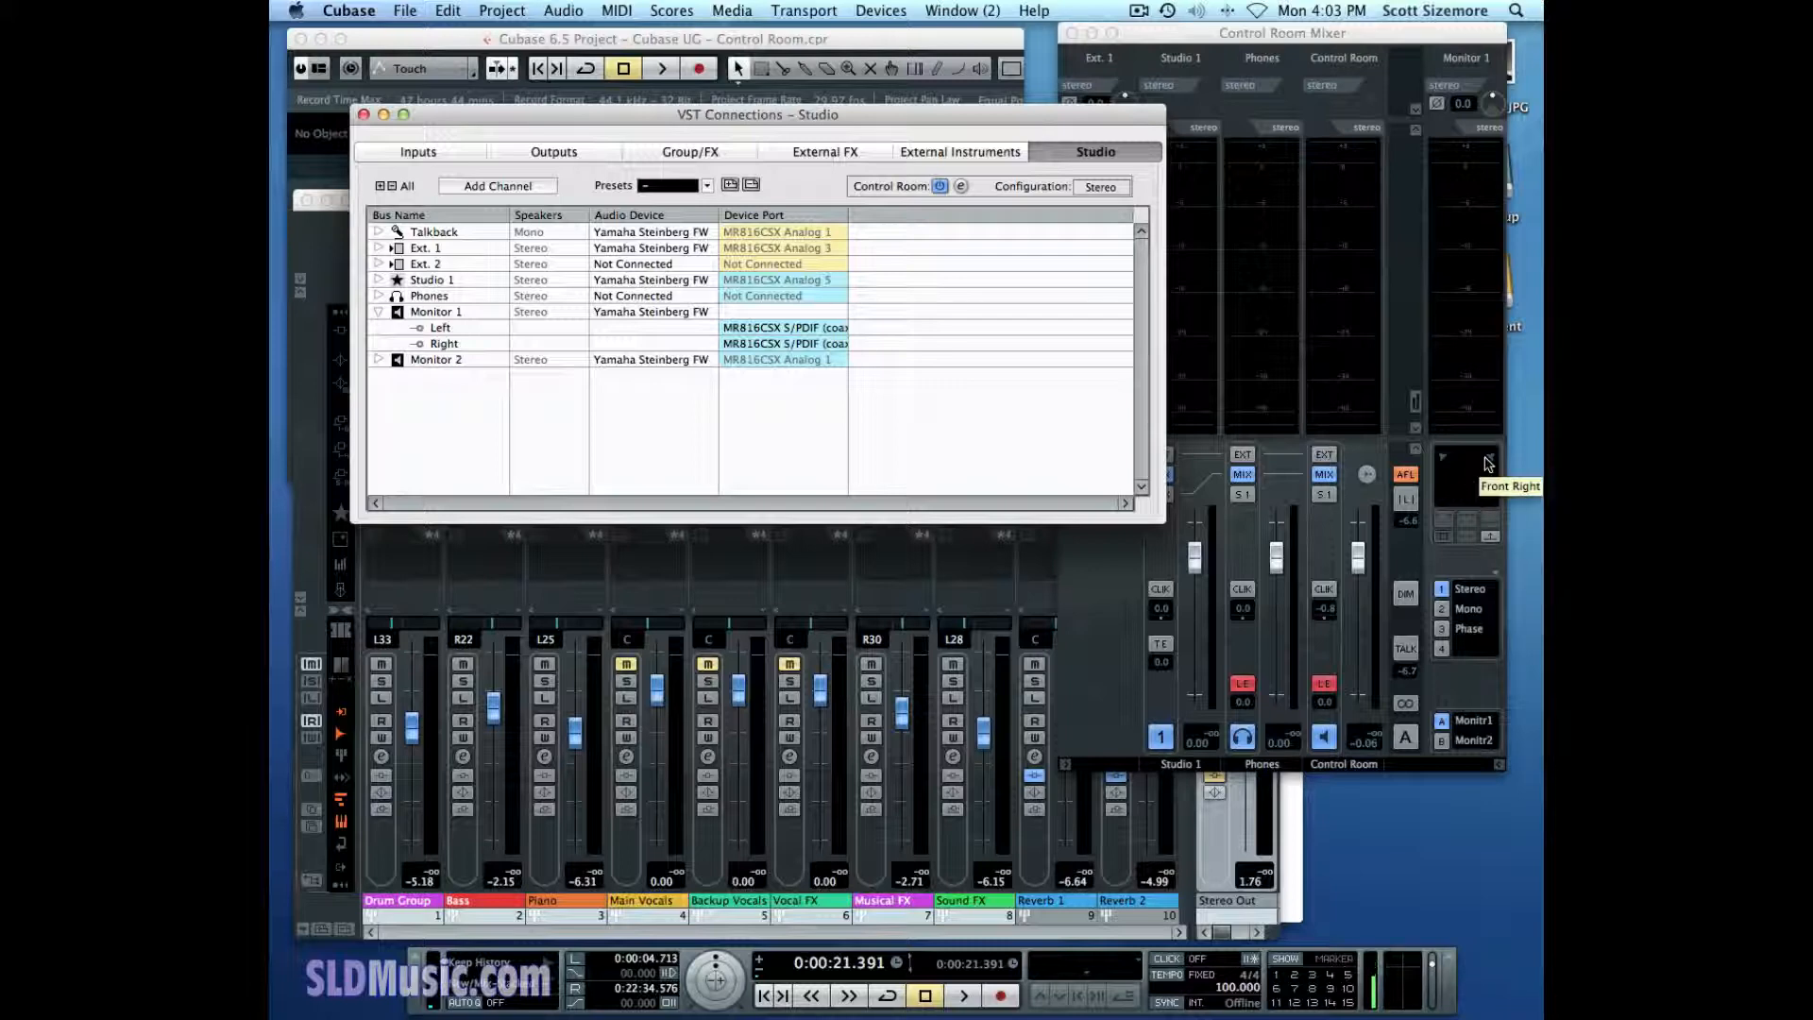
click(363, 115)
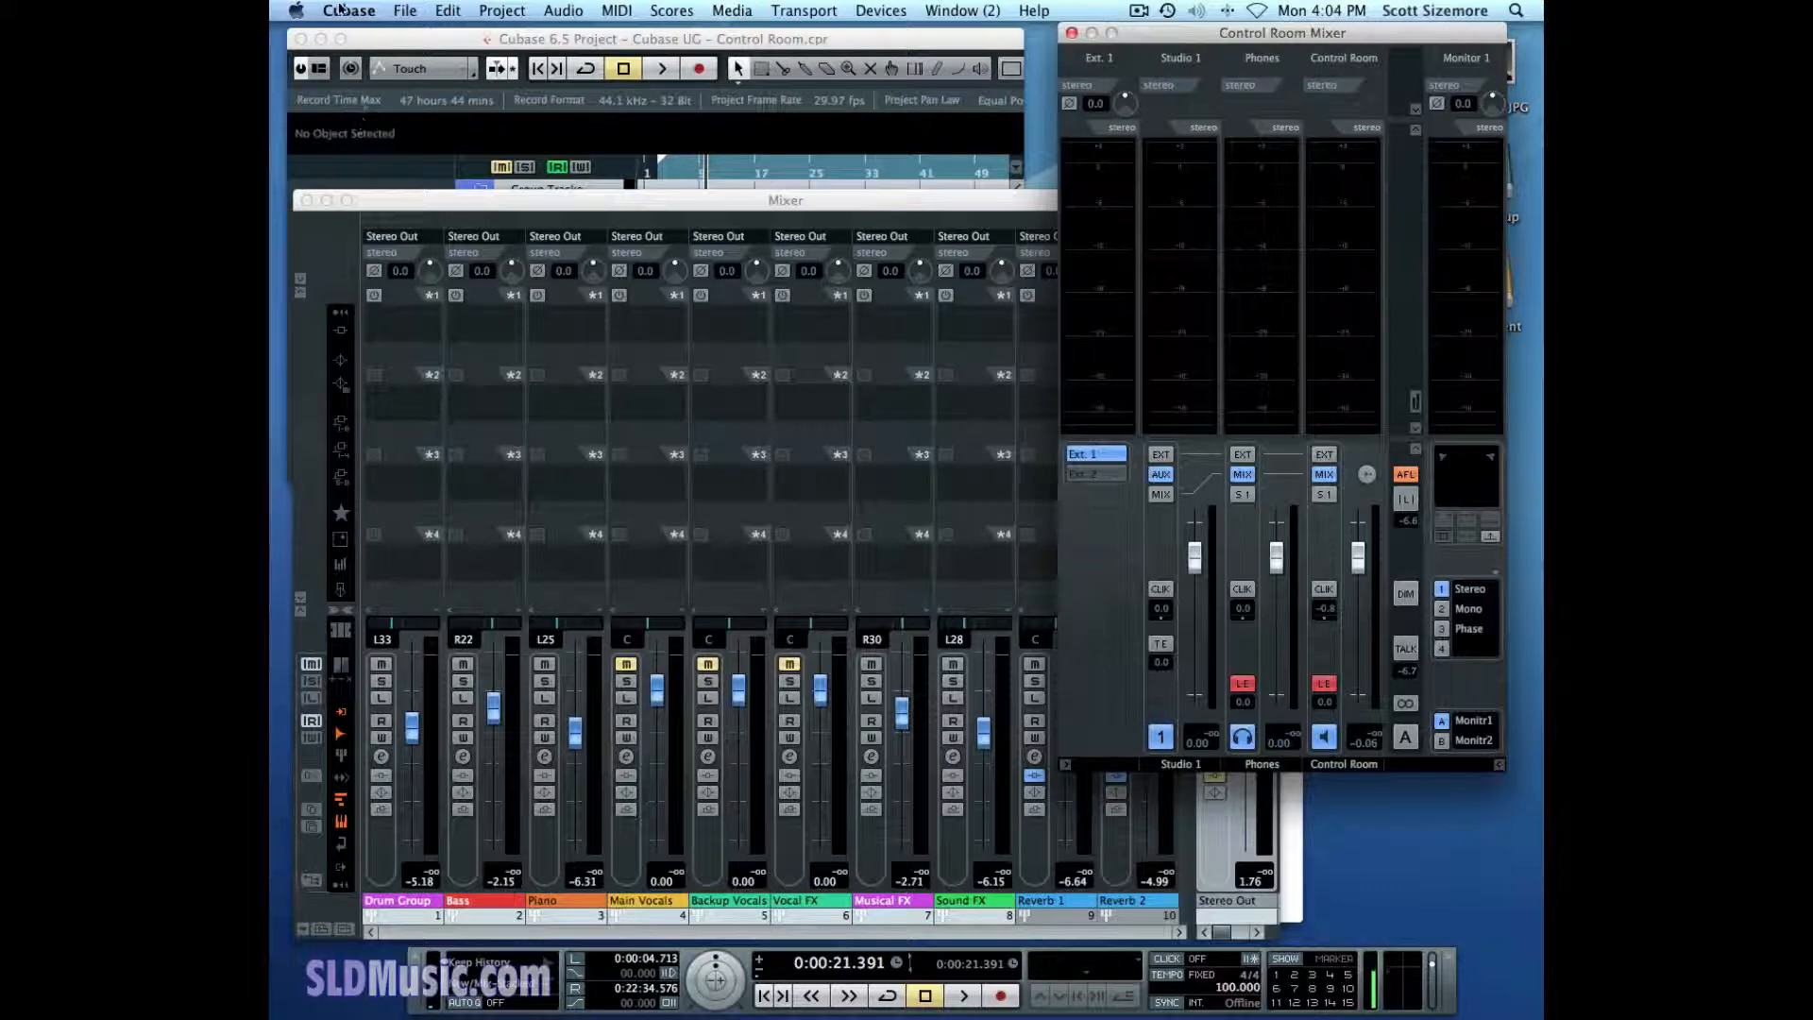
- Enable Exclusive Device Ports for Monitor Channels in the Control Room preferences and apply the change
click(342, 11)
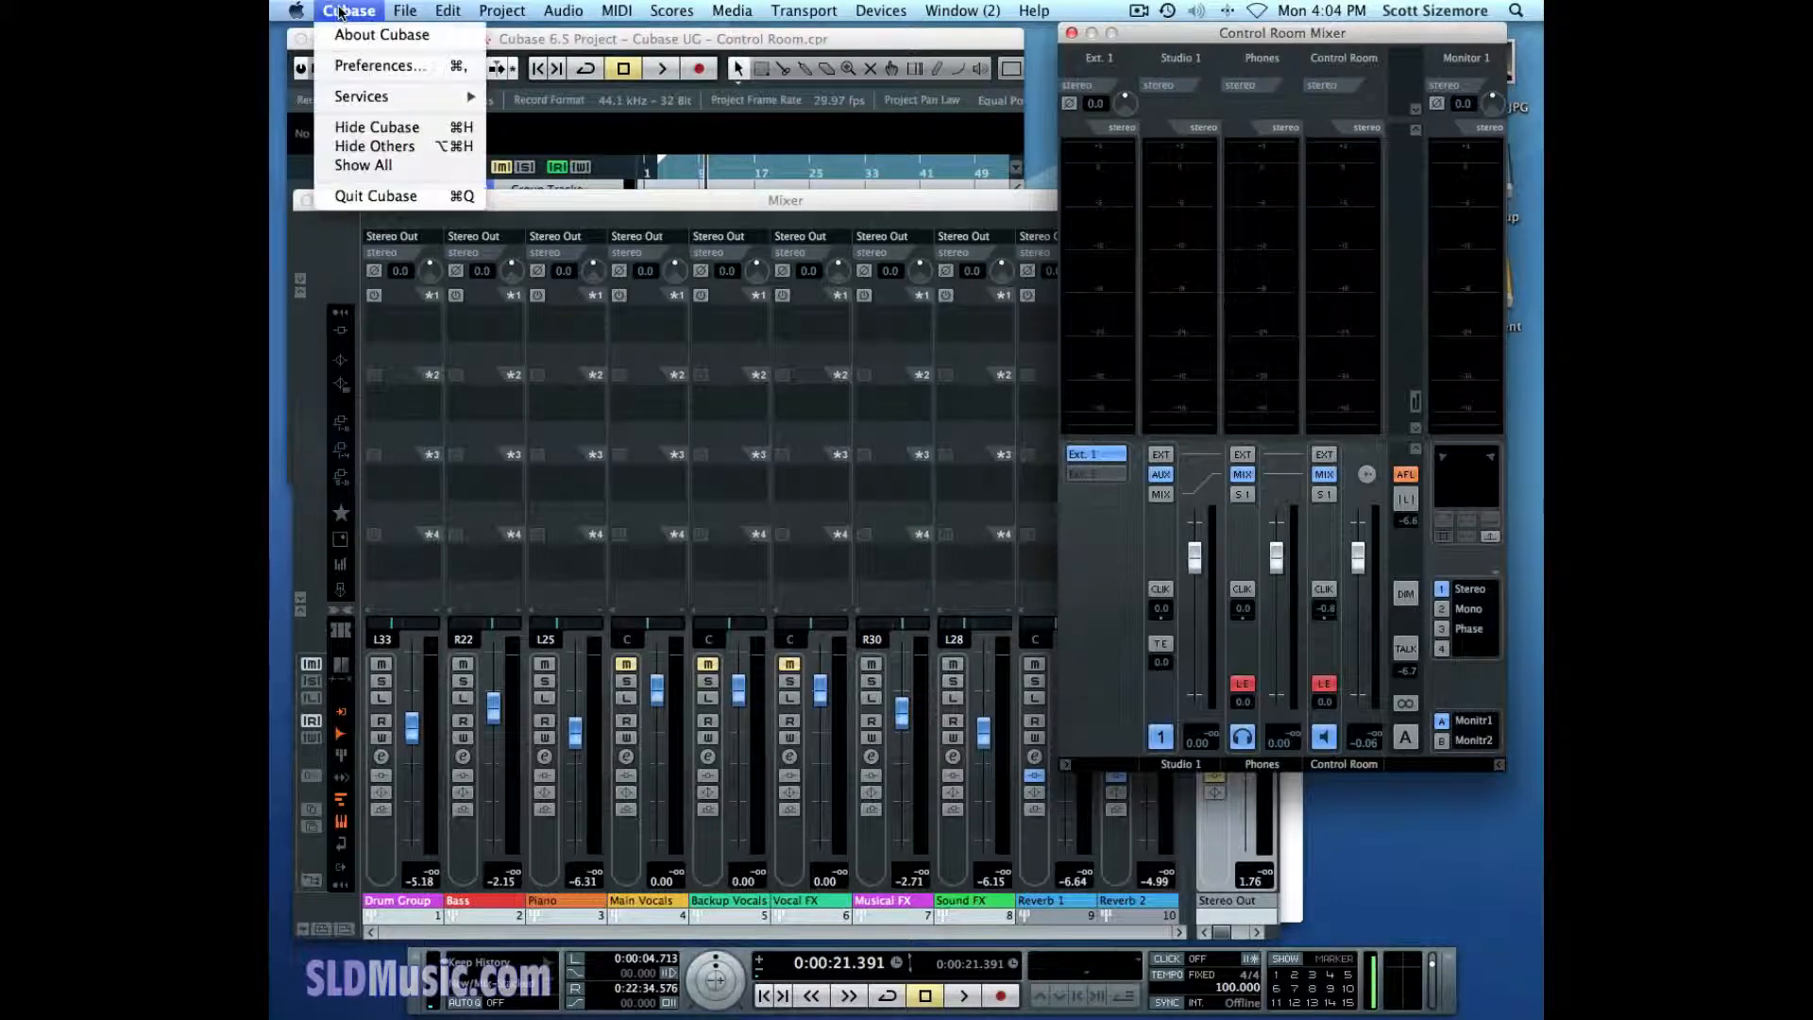
click(356, 67)
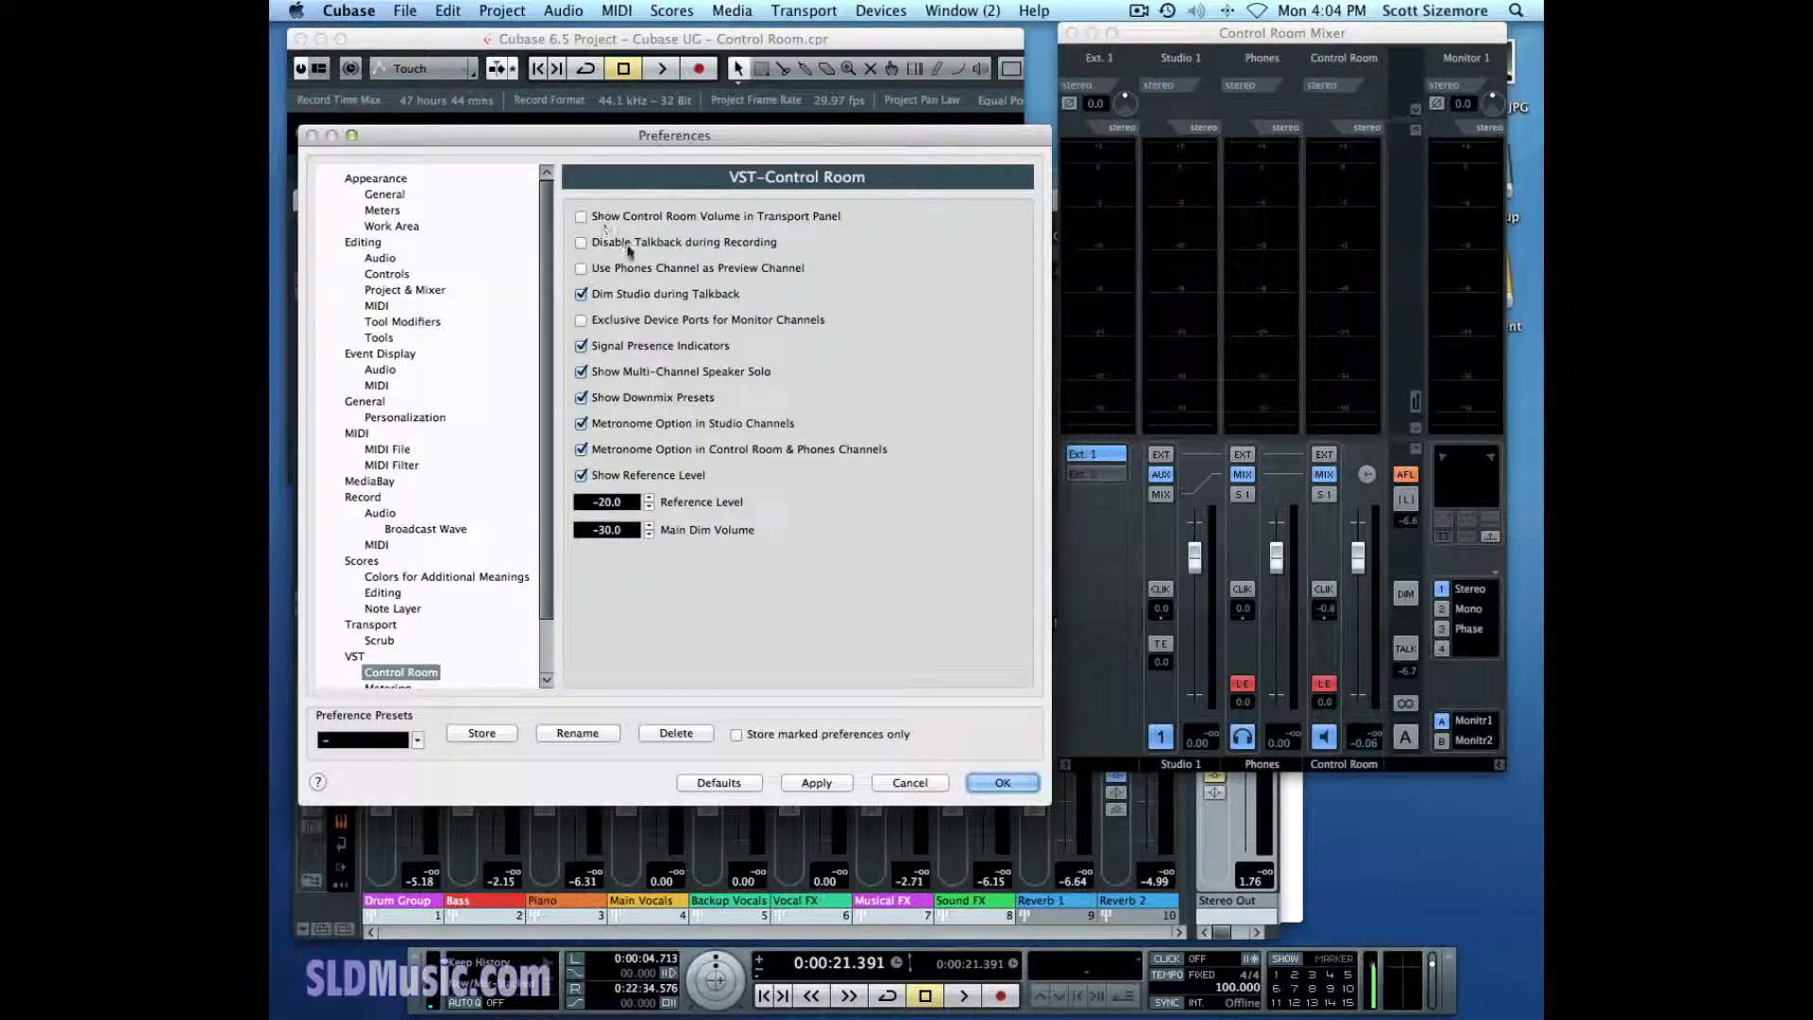
click(581, 321)
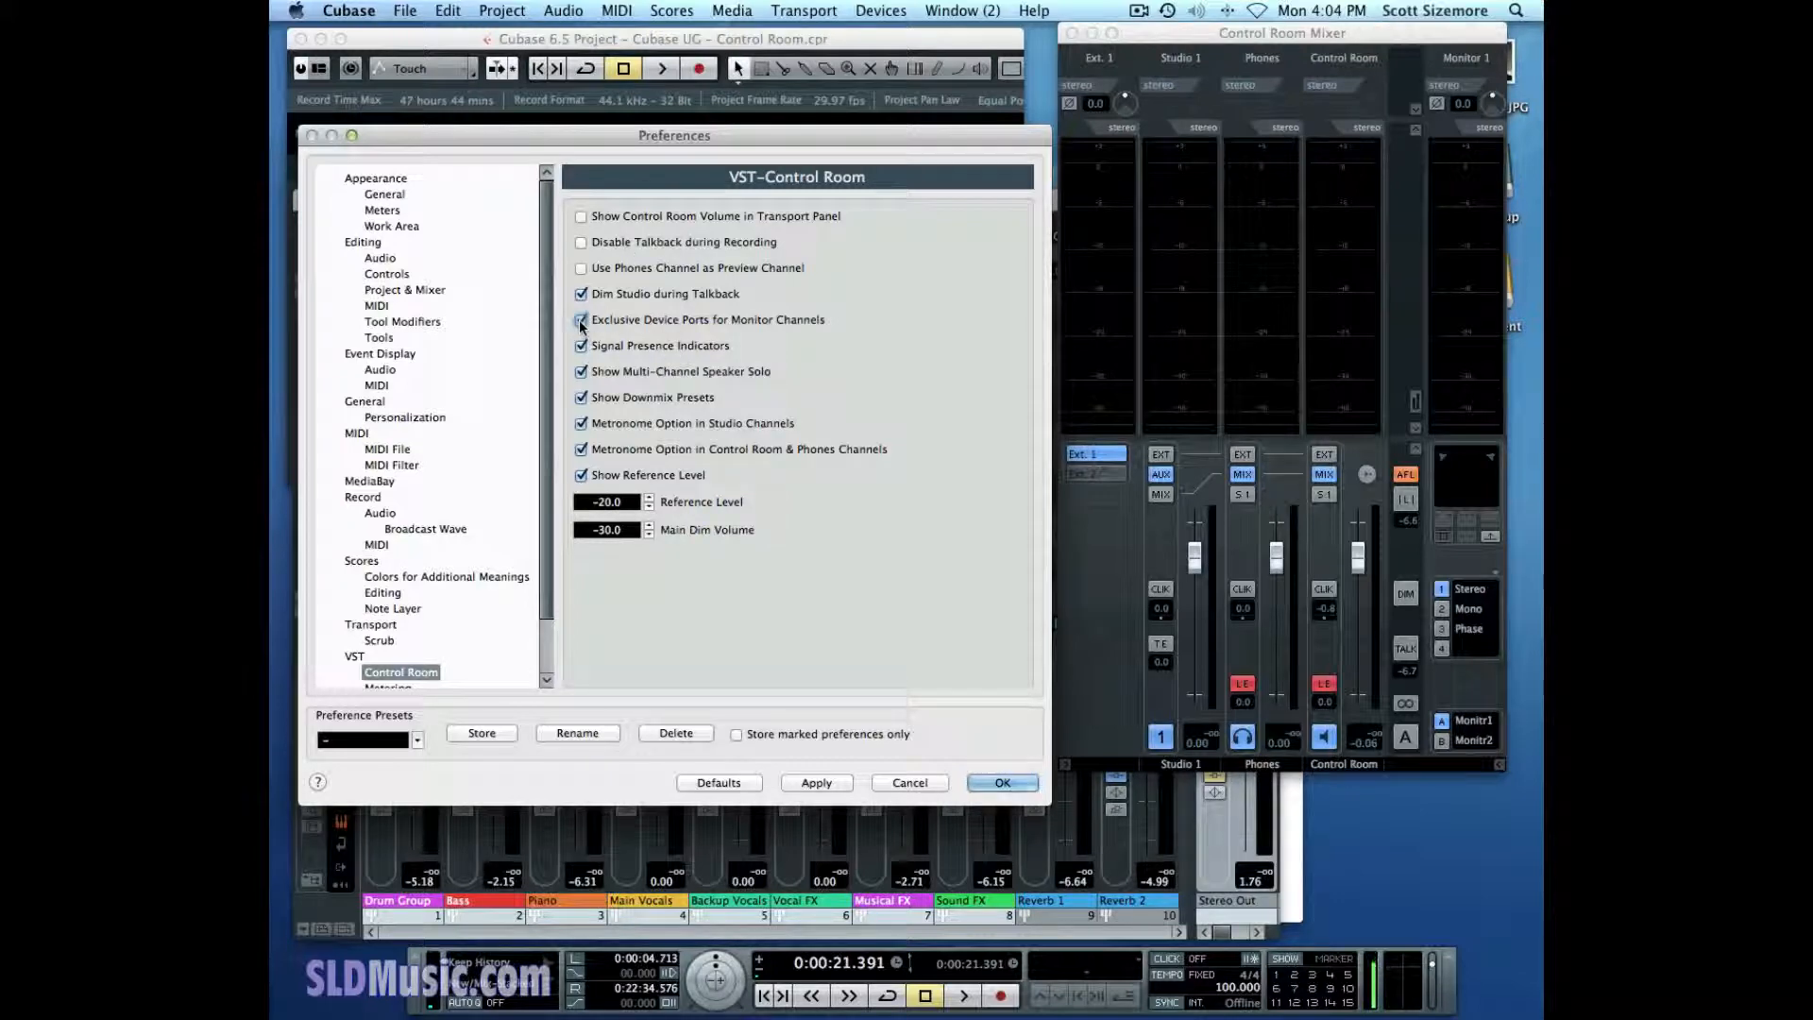
click(817, 784)
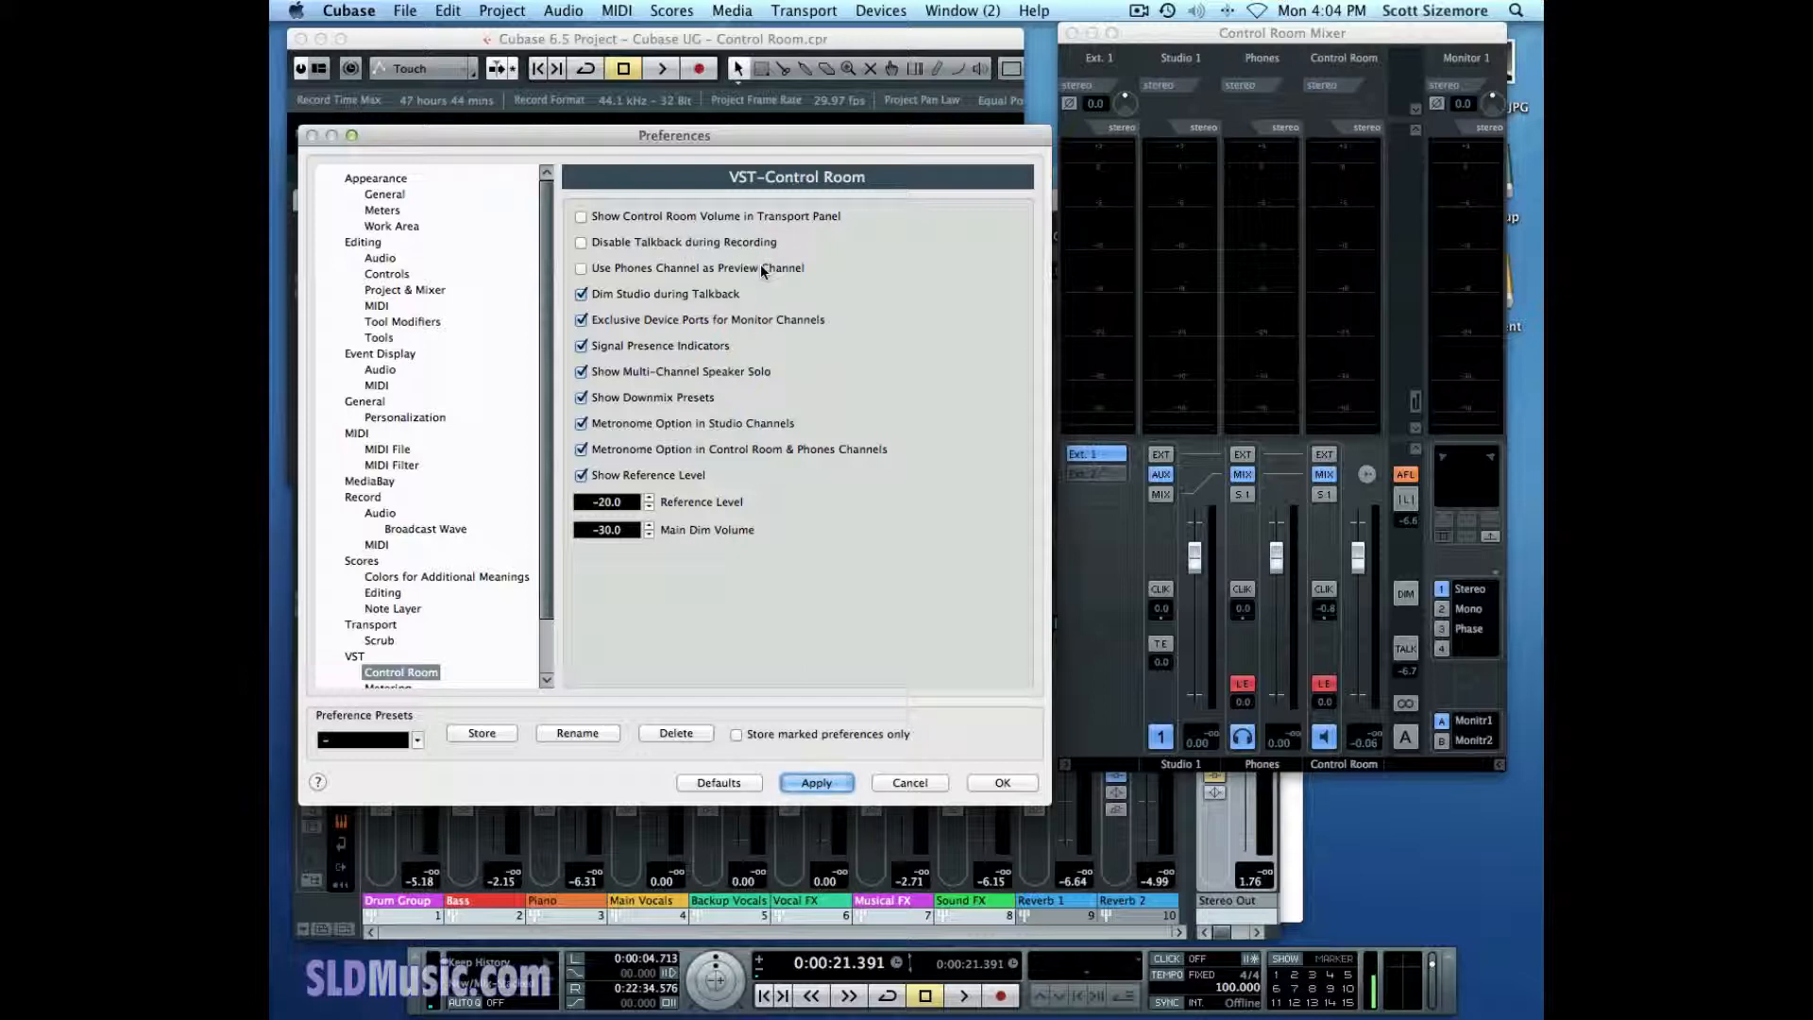
click(1002, 783)
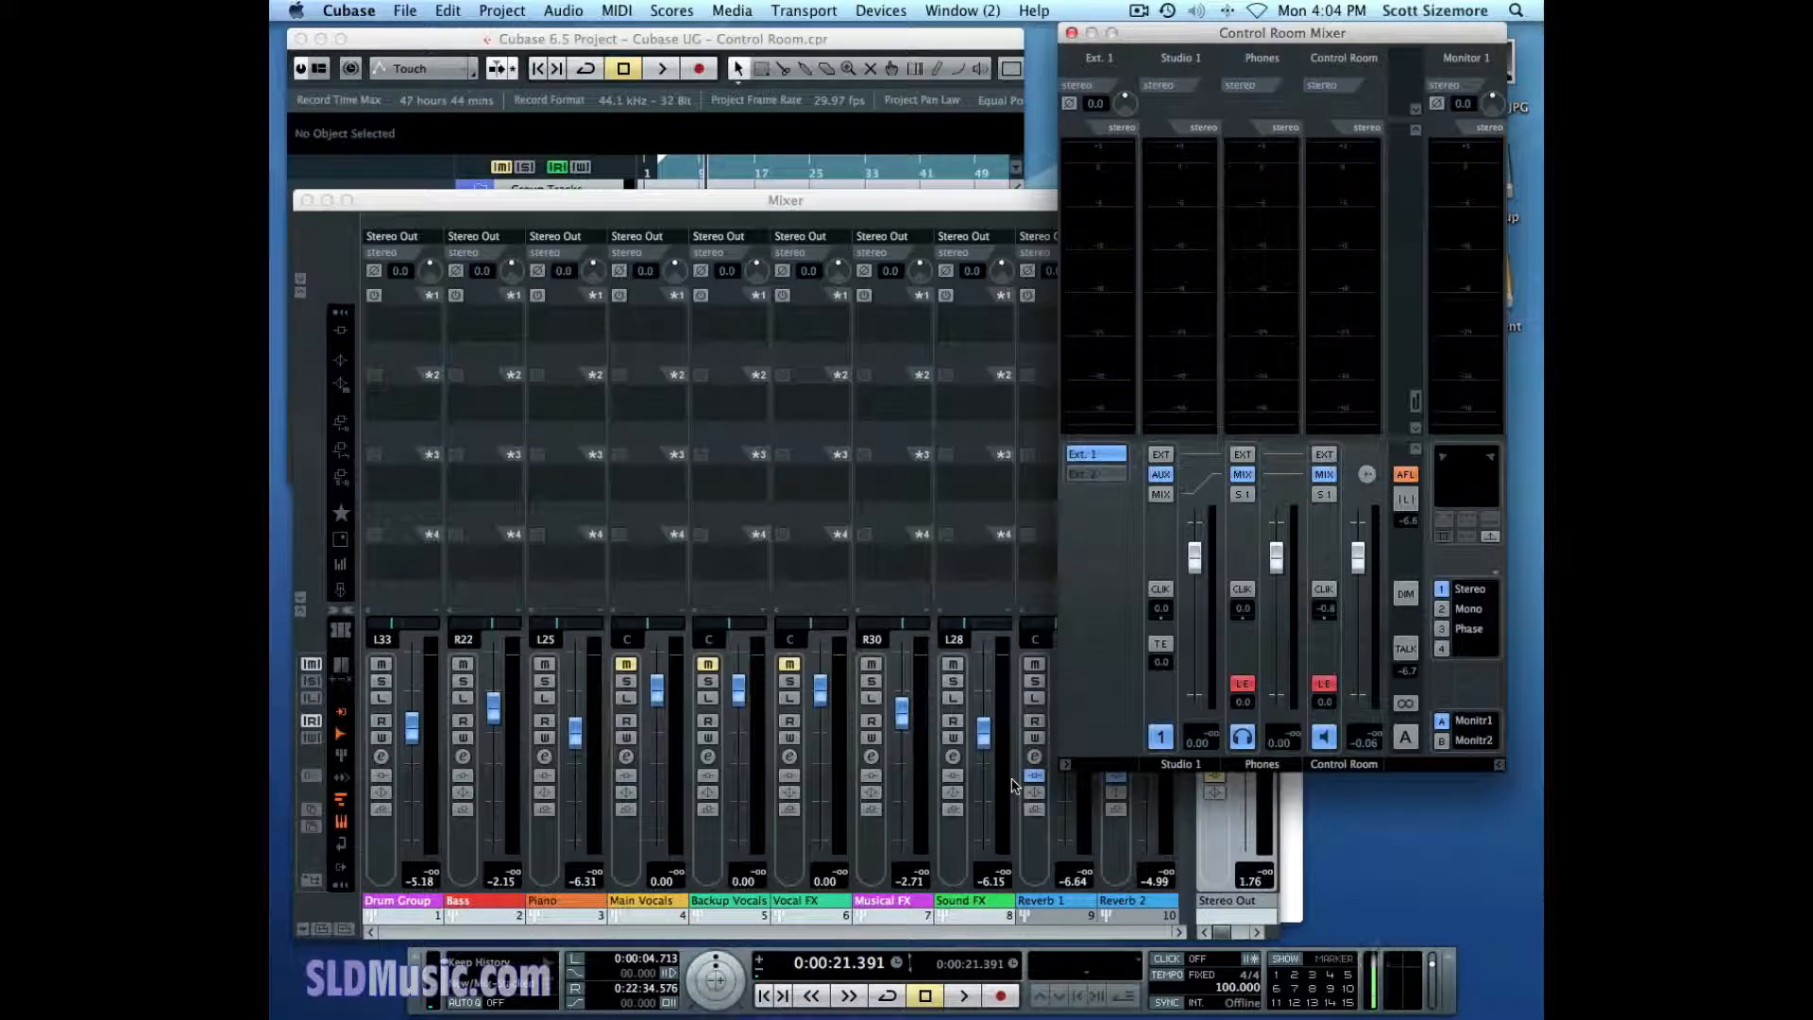
- Disable the Control Room in the Studio section of VST Connections, confirm the change, and close the window
click(893, 17)
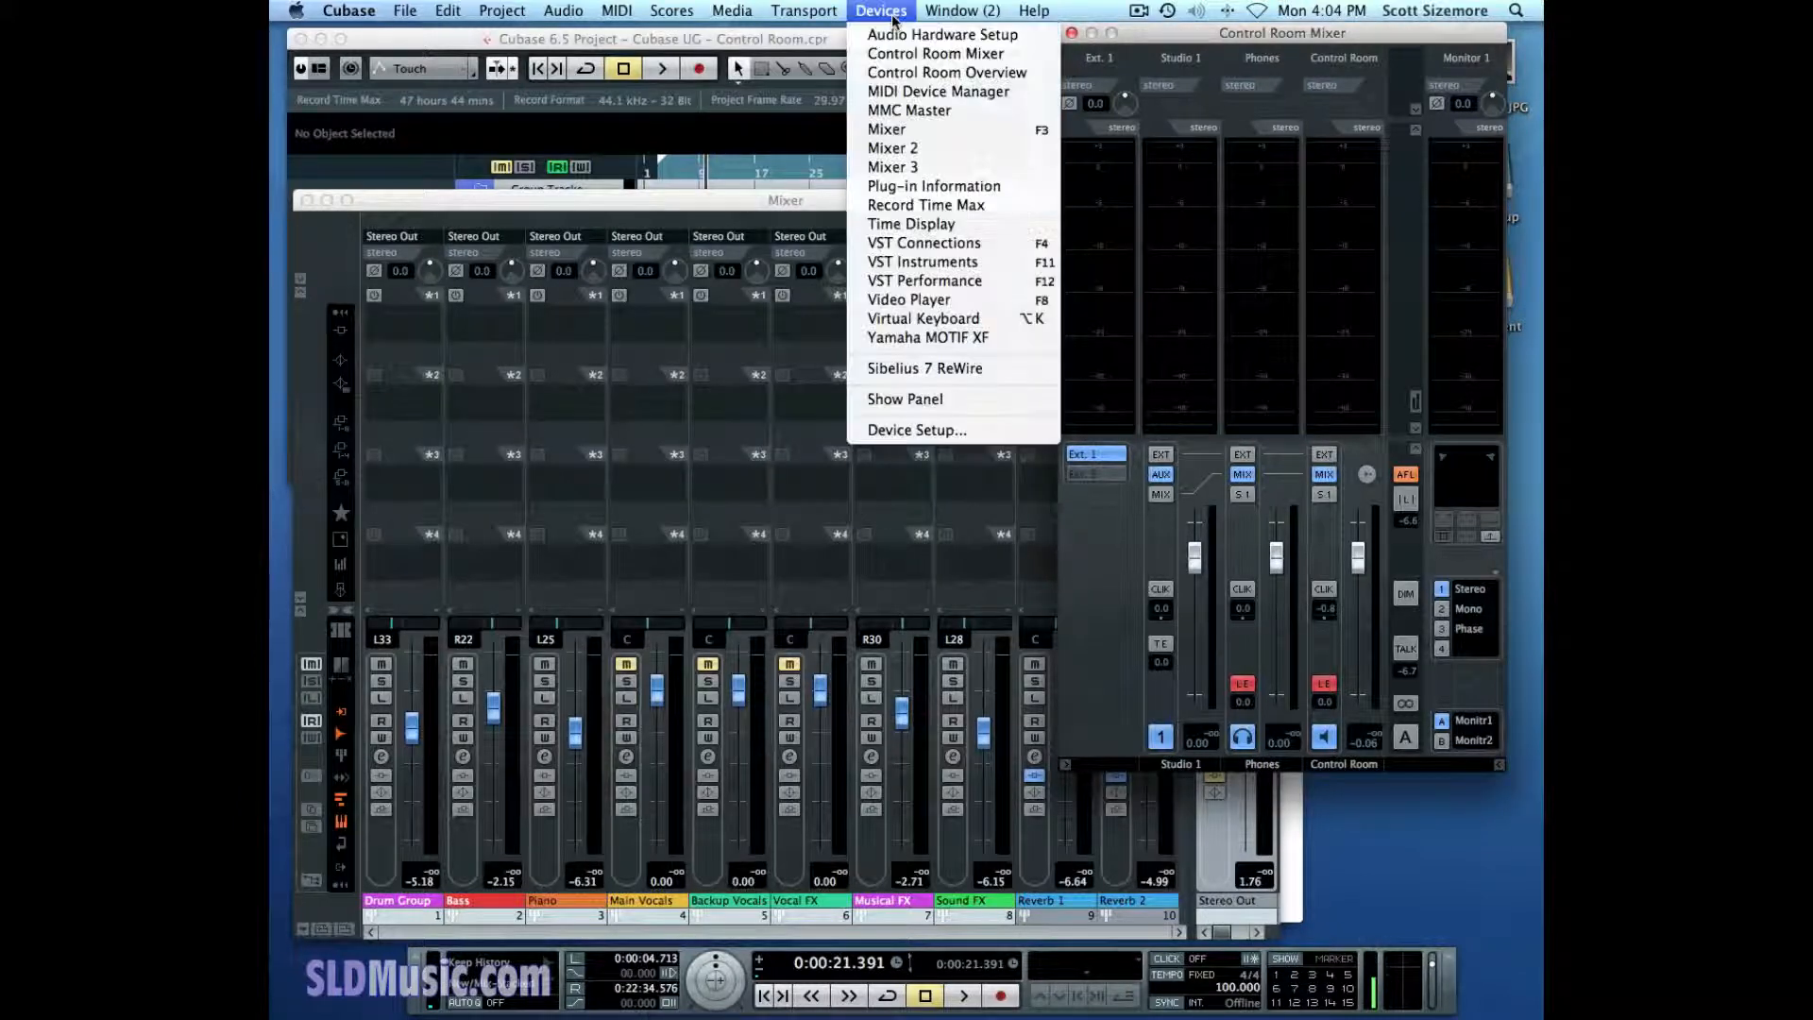
click(925, 244)
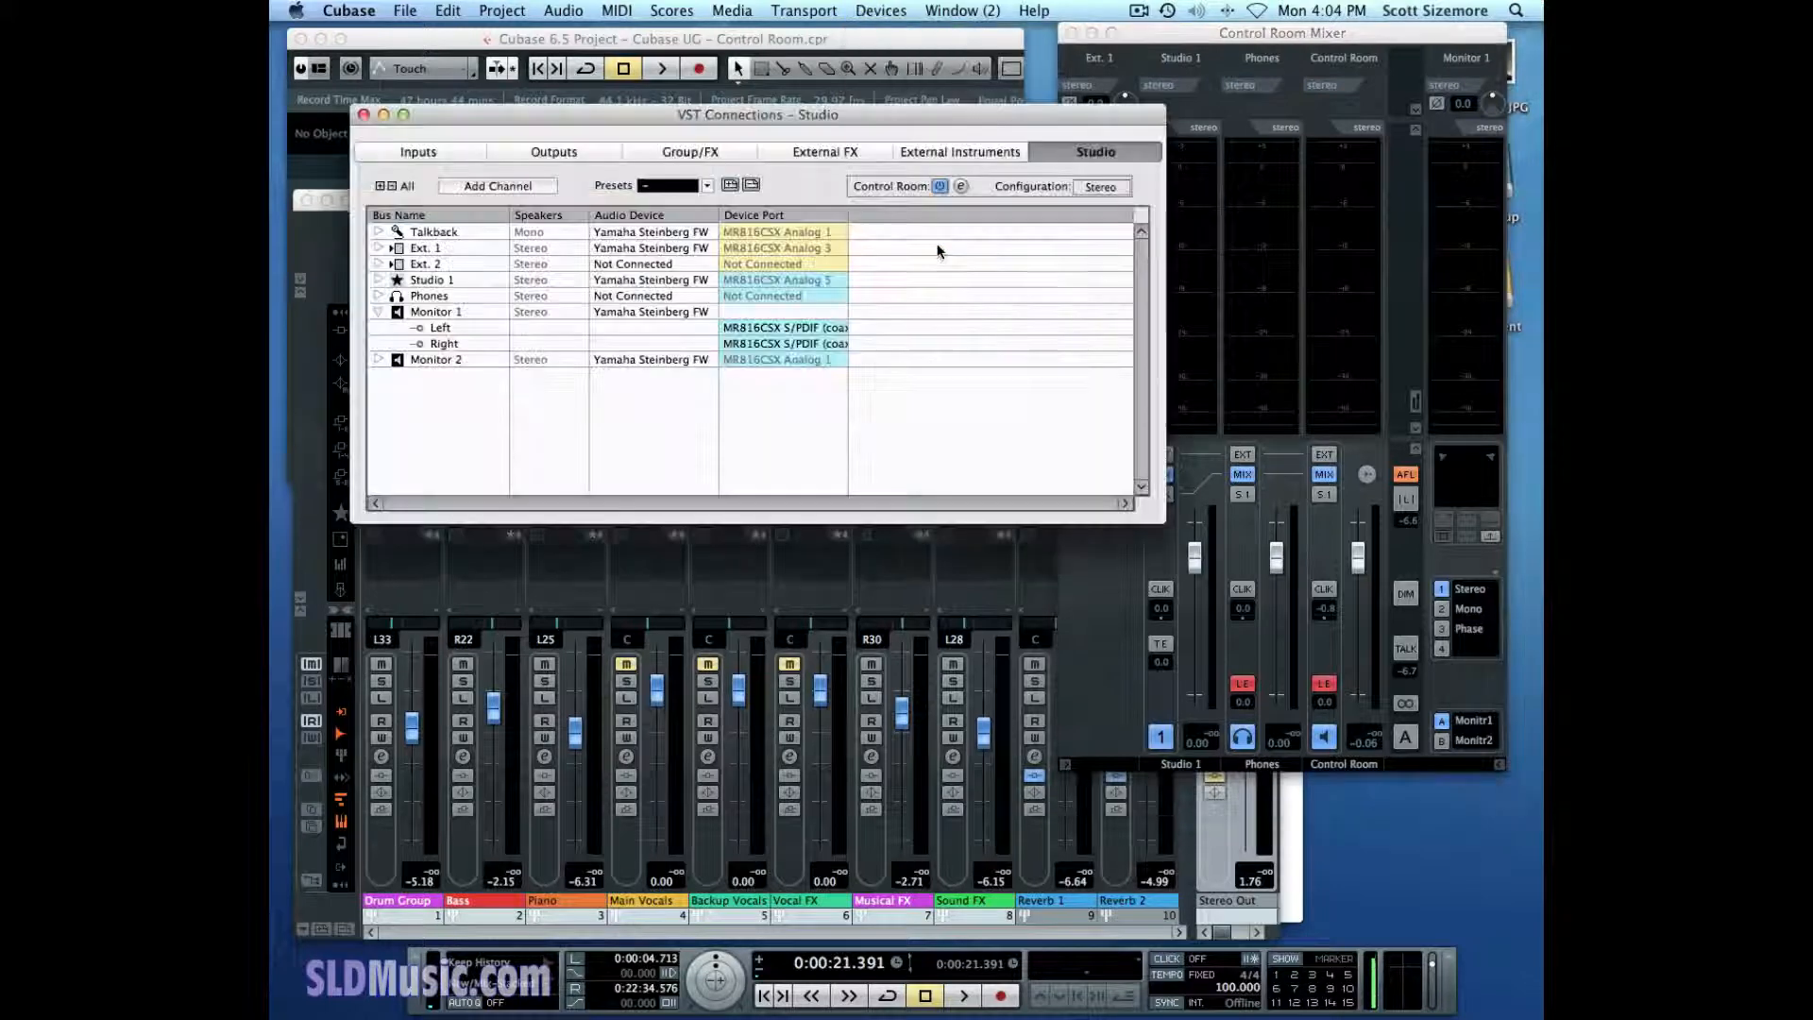
click(939, 187)
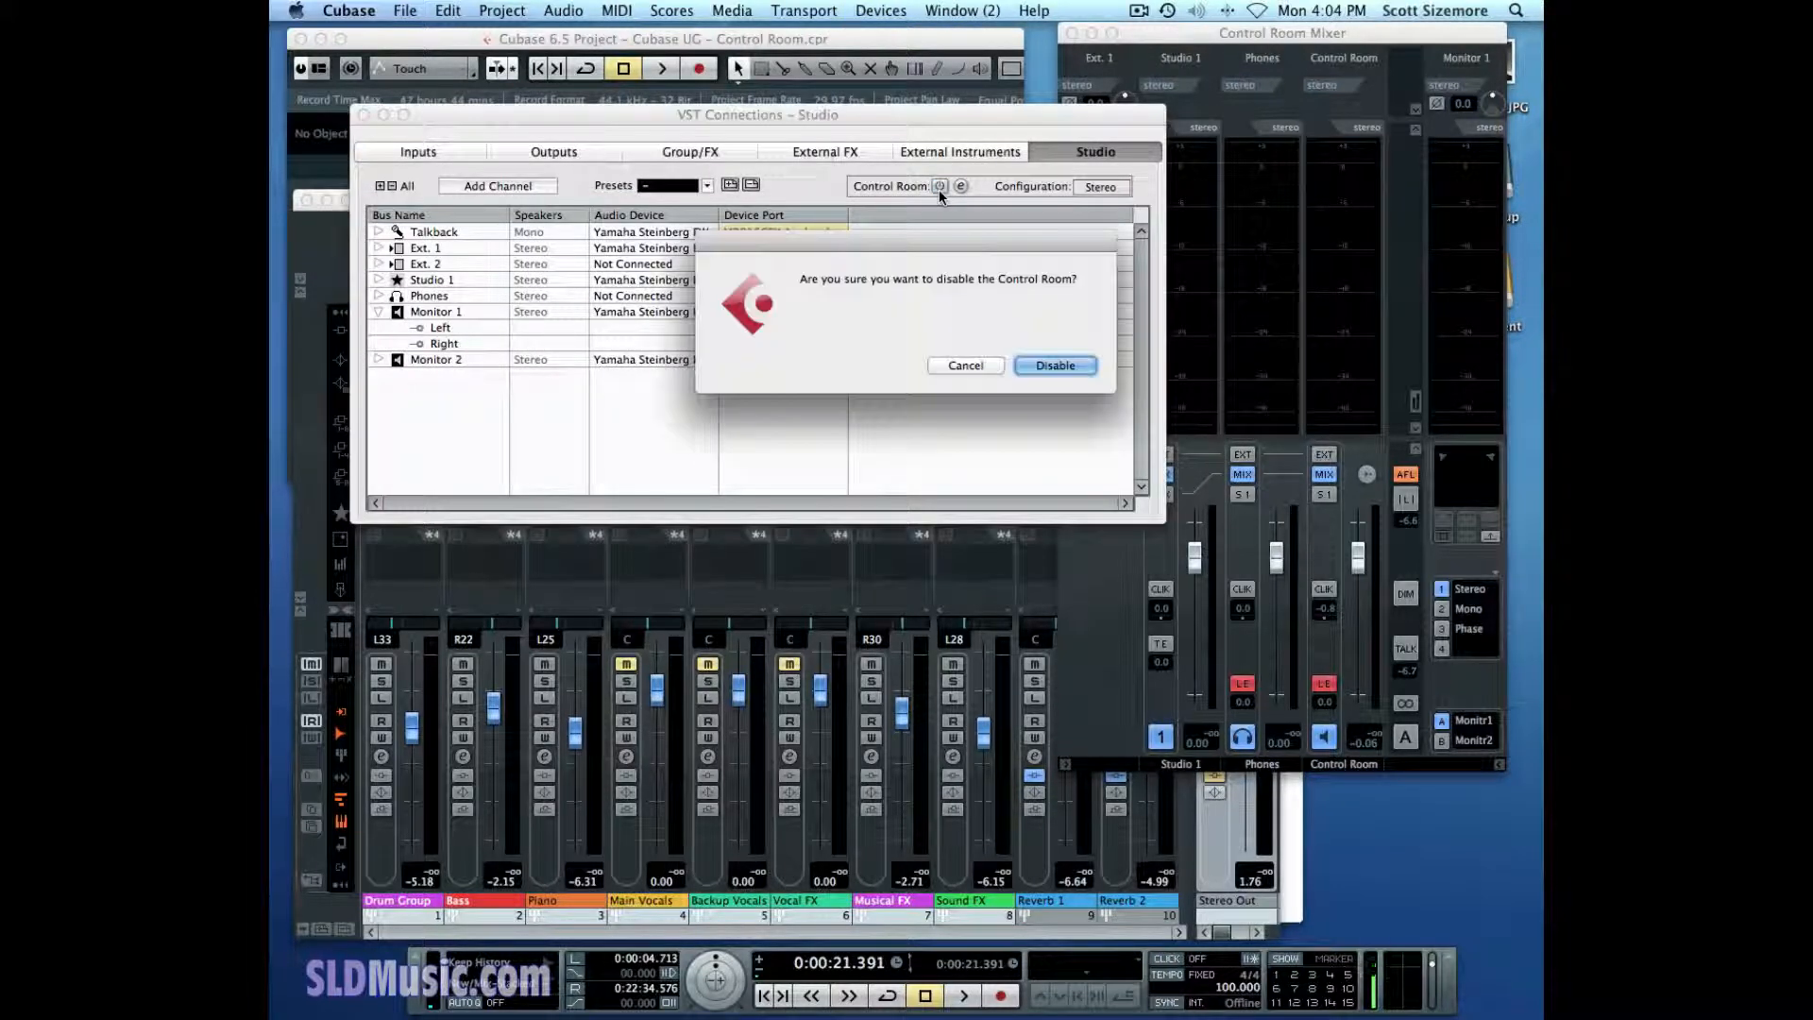
click(1067, 371)
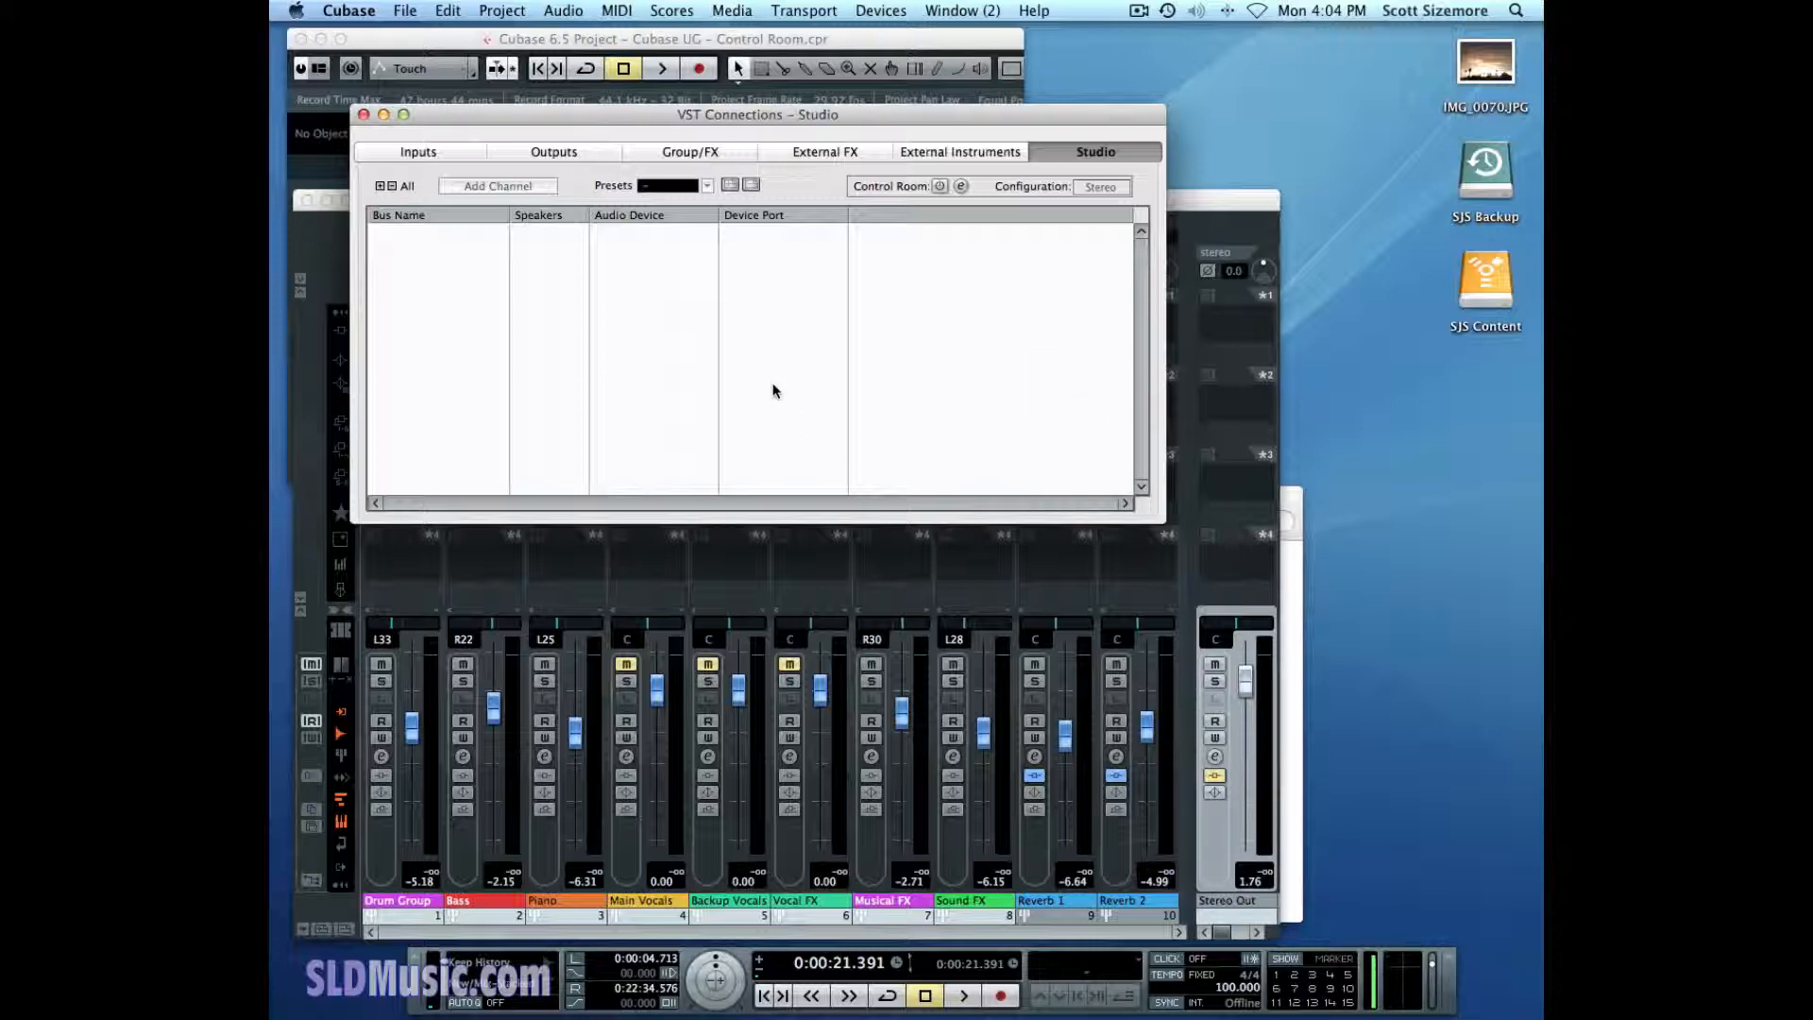
click(364, 115)
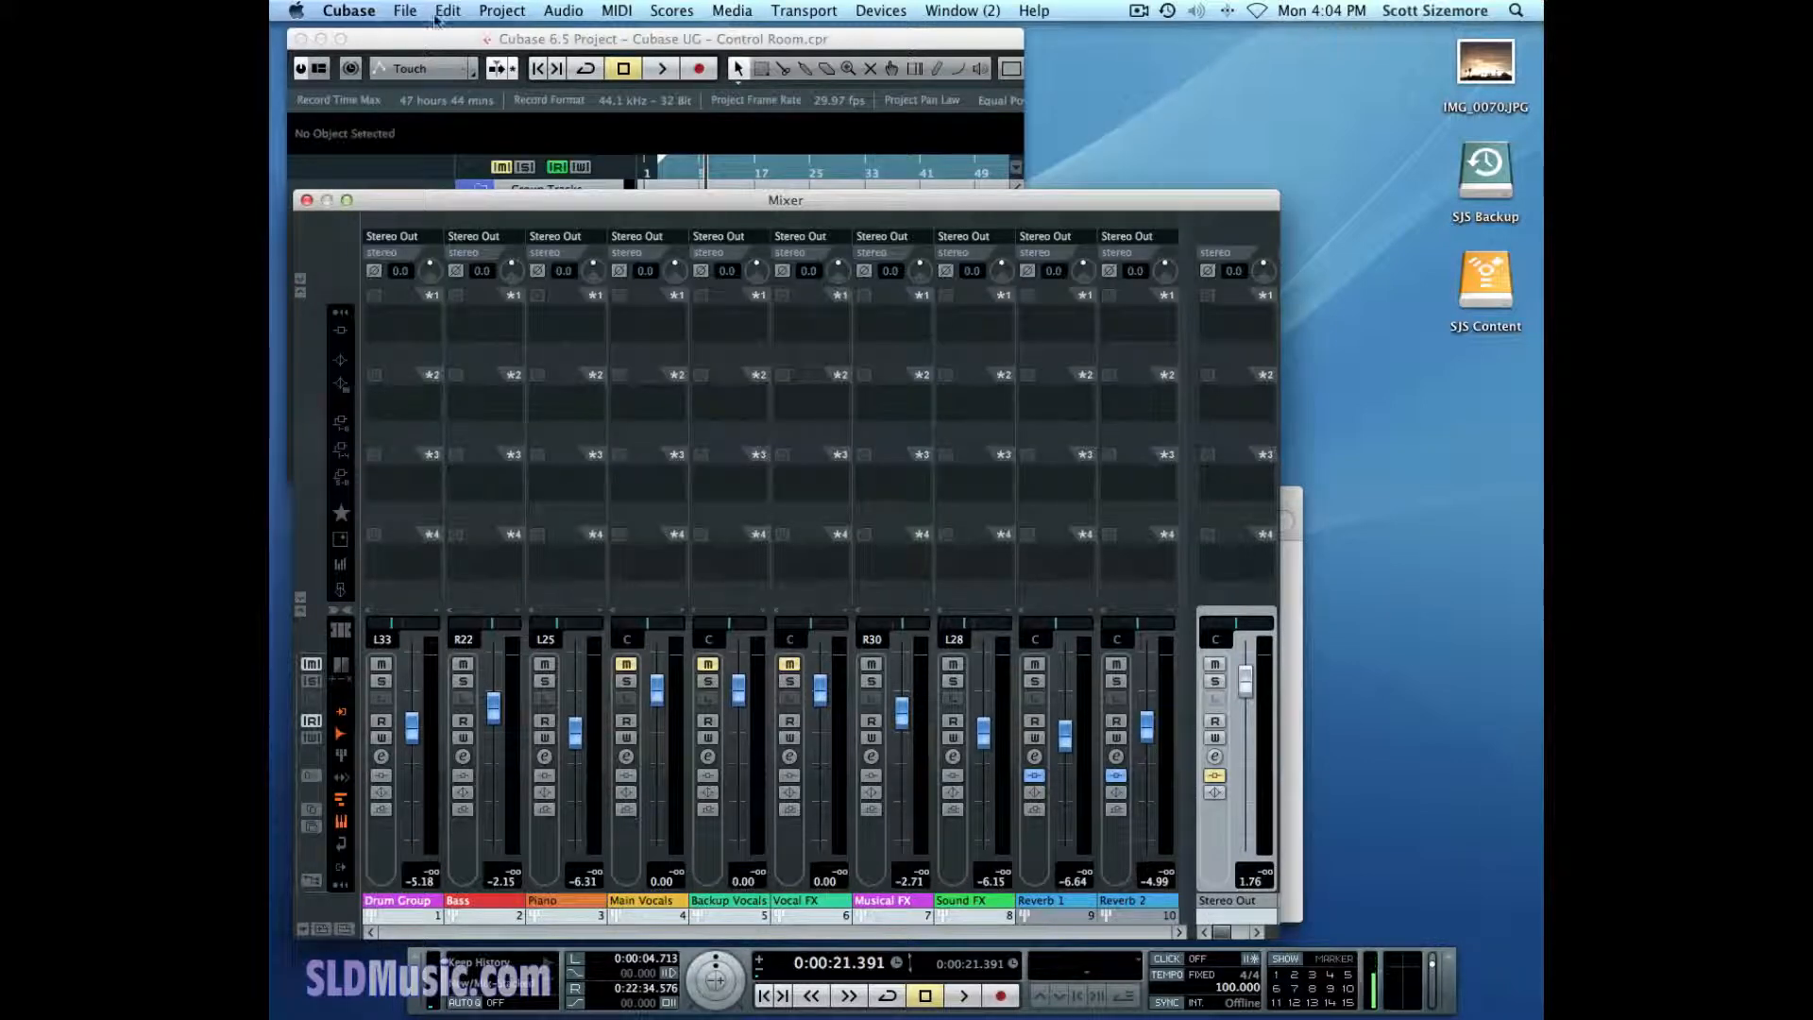
- Open the Loop Browser and audition 03 drums02.wav with the Control Room disabled, then stop playback
click(743, 11)
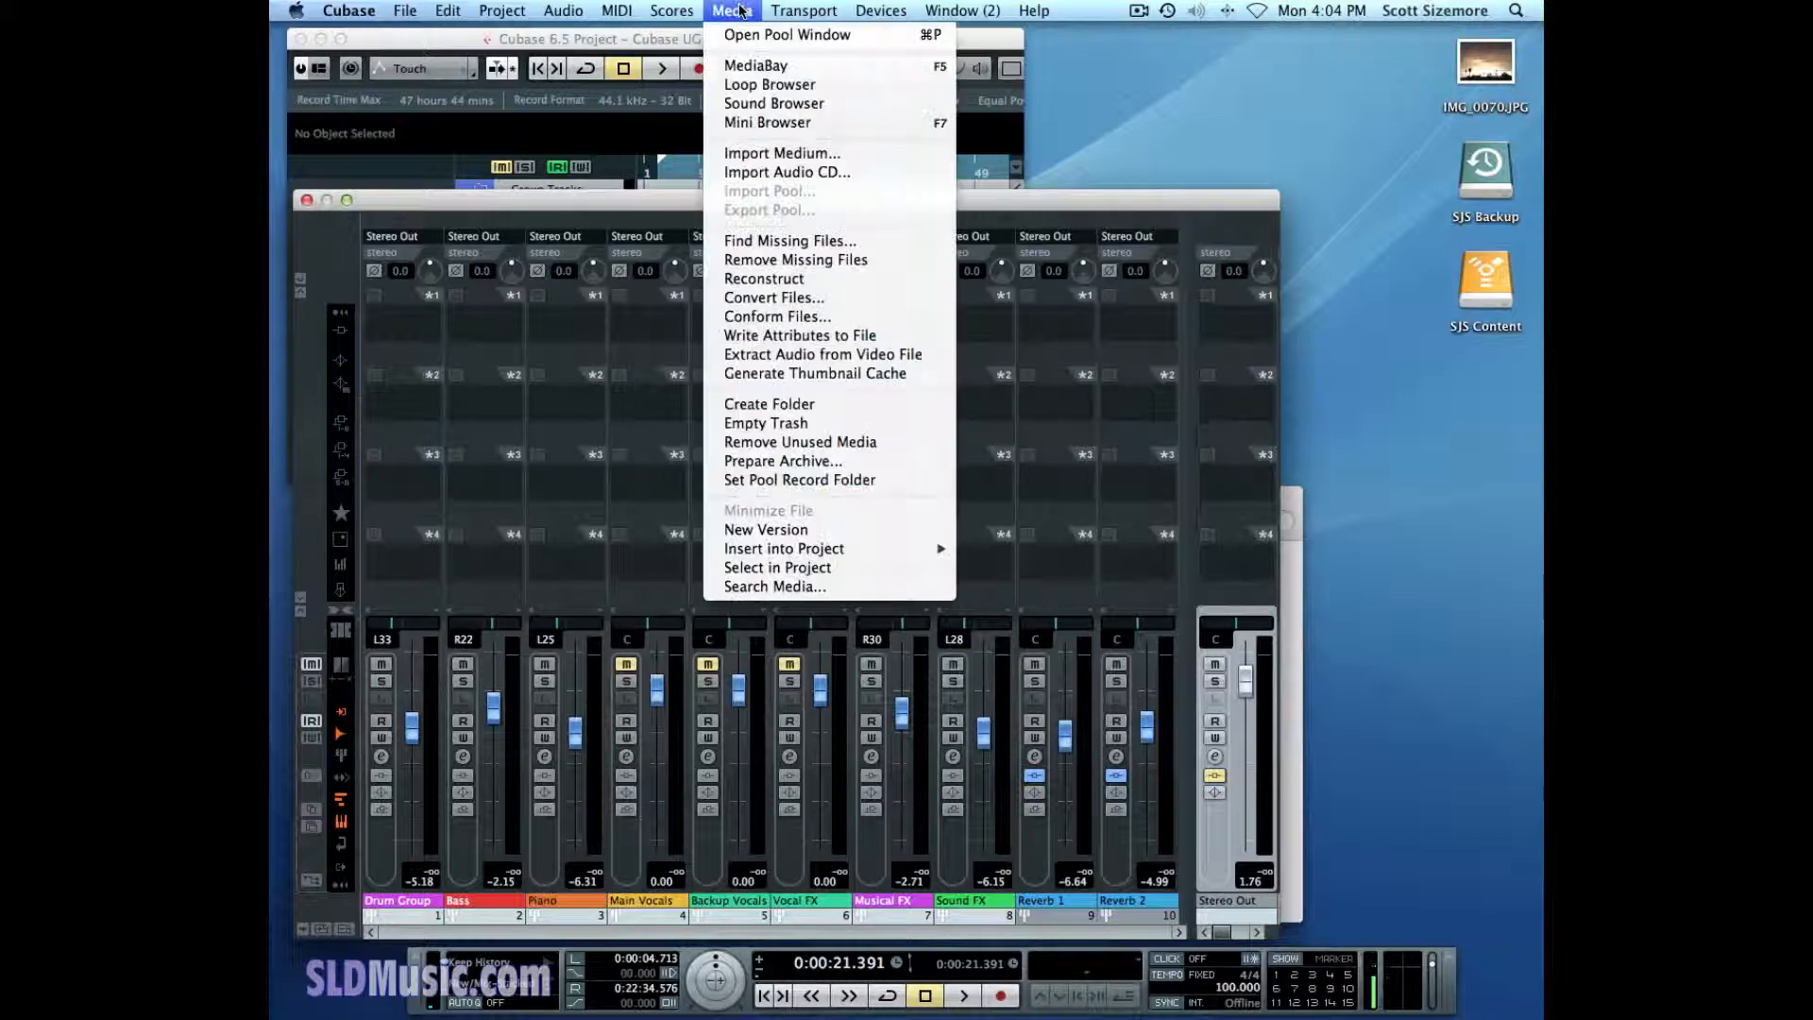
click(770, 87)
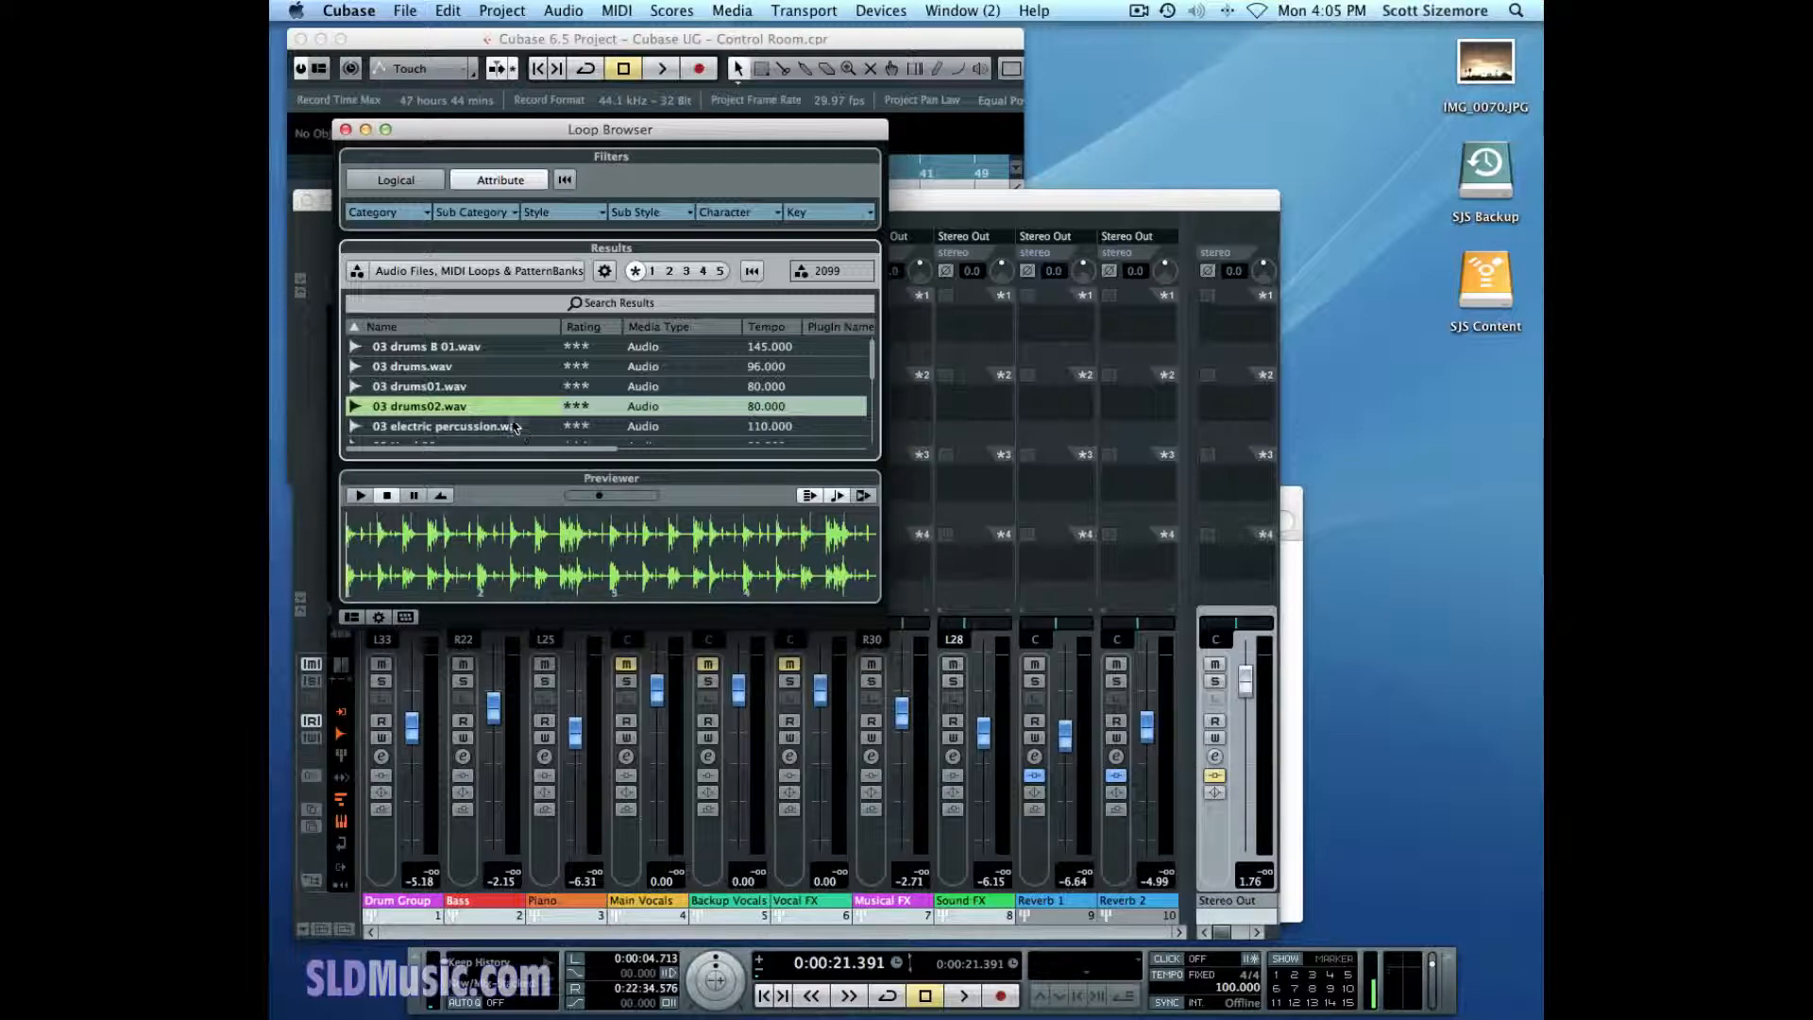
click(414, 406)
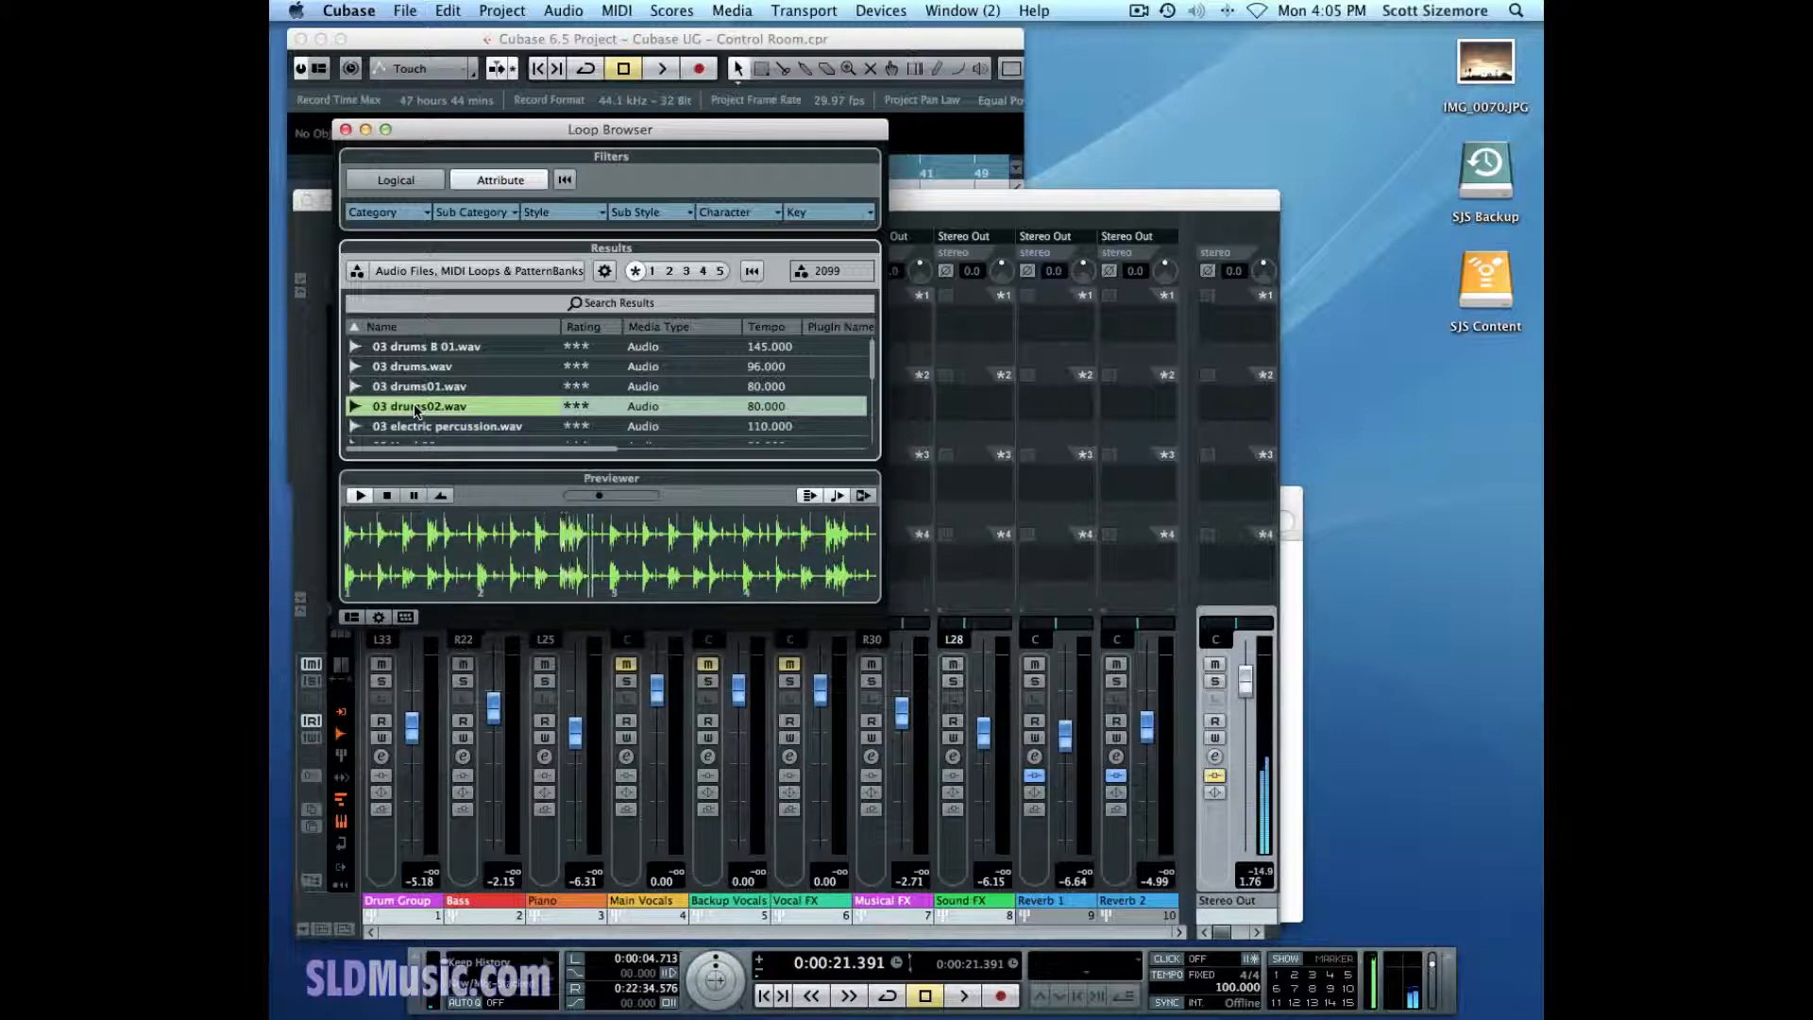
key(space)
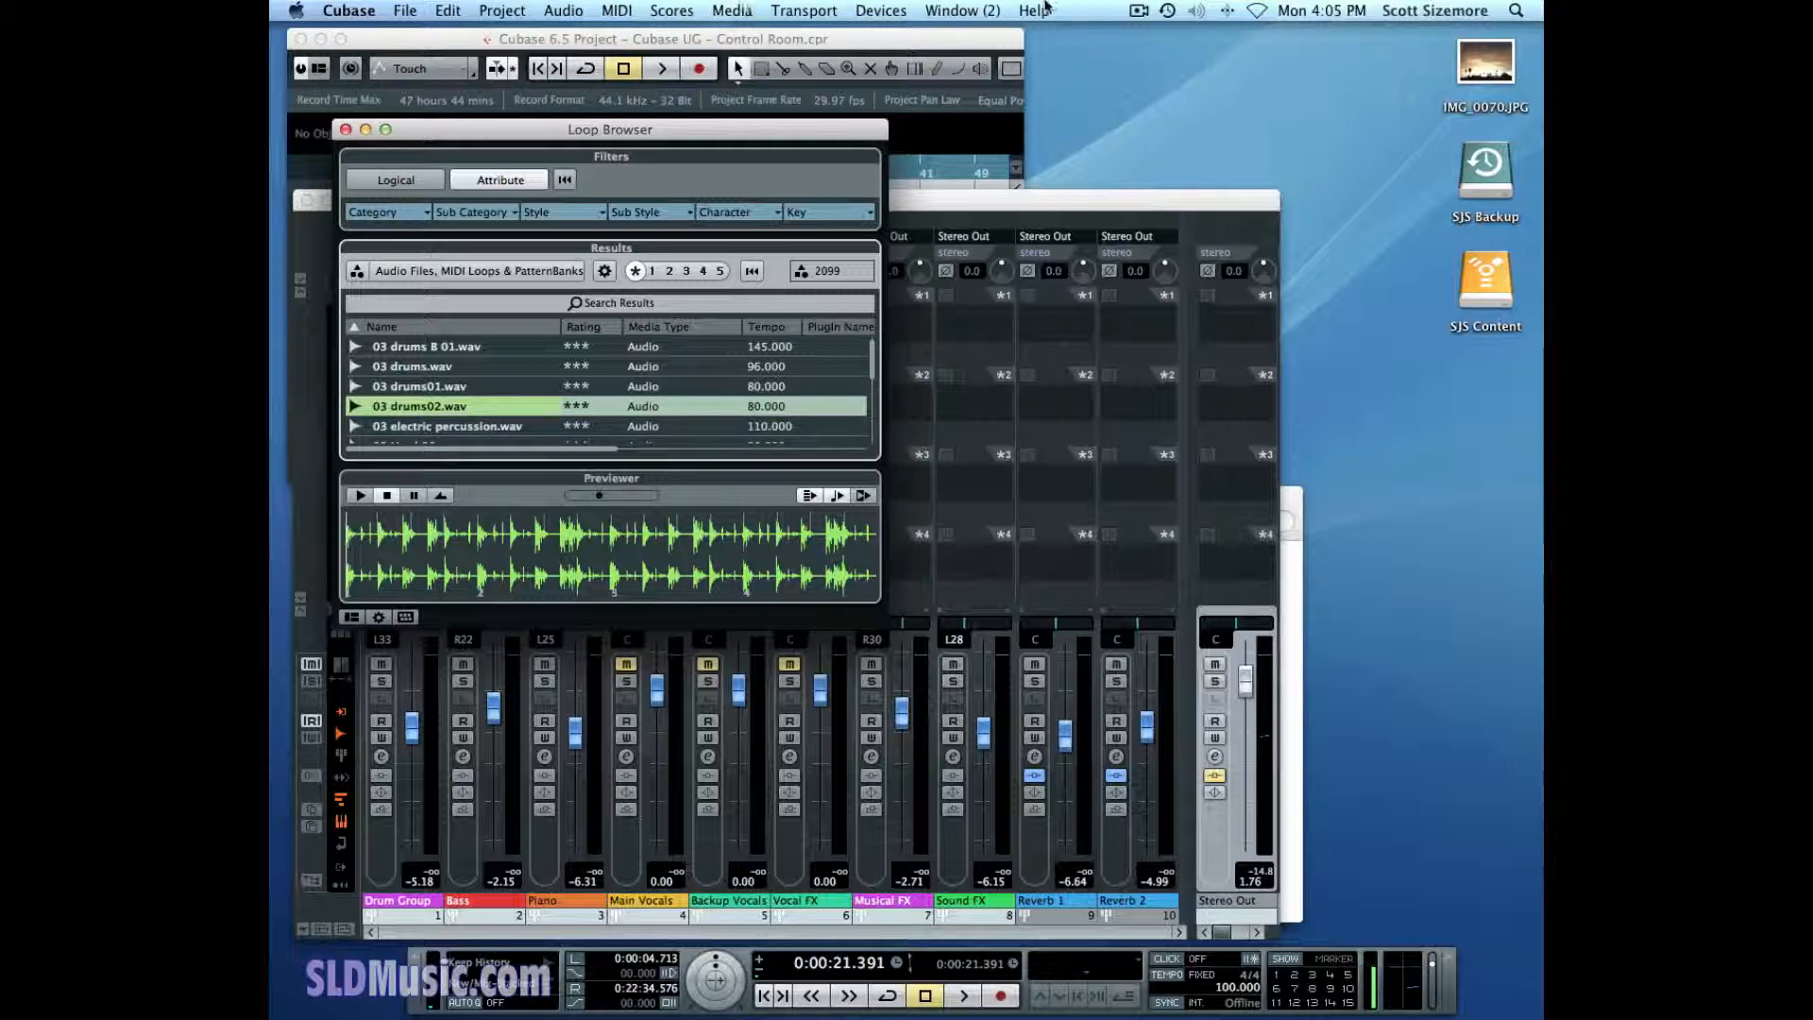
- Re-enable the Control Room in the Studio section of VST Connections and close the window
click(866, 13)
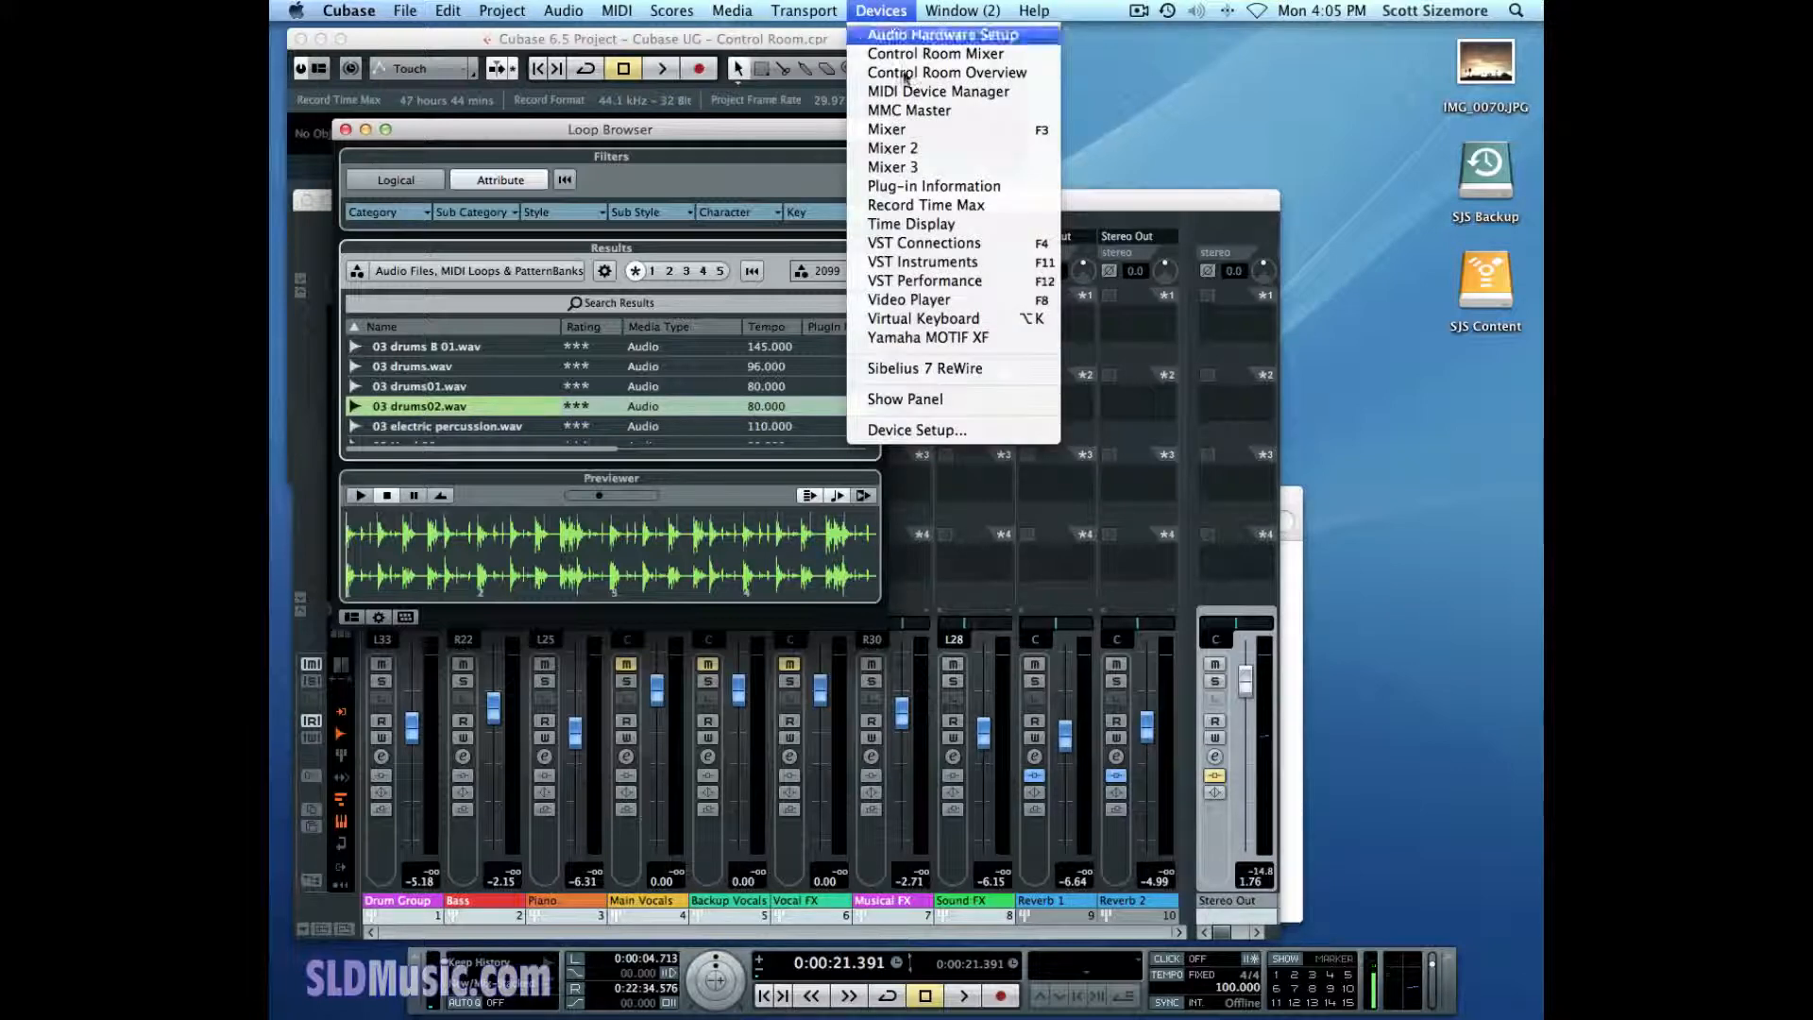
click(951, 248)
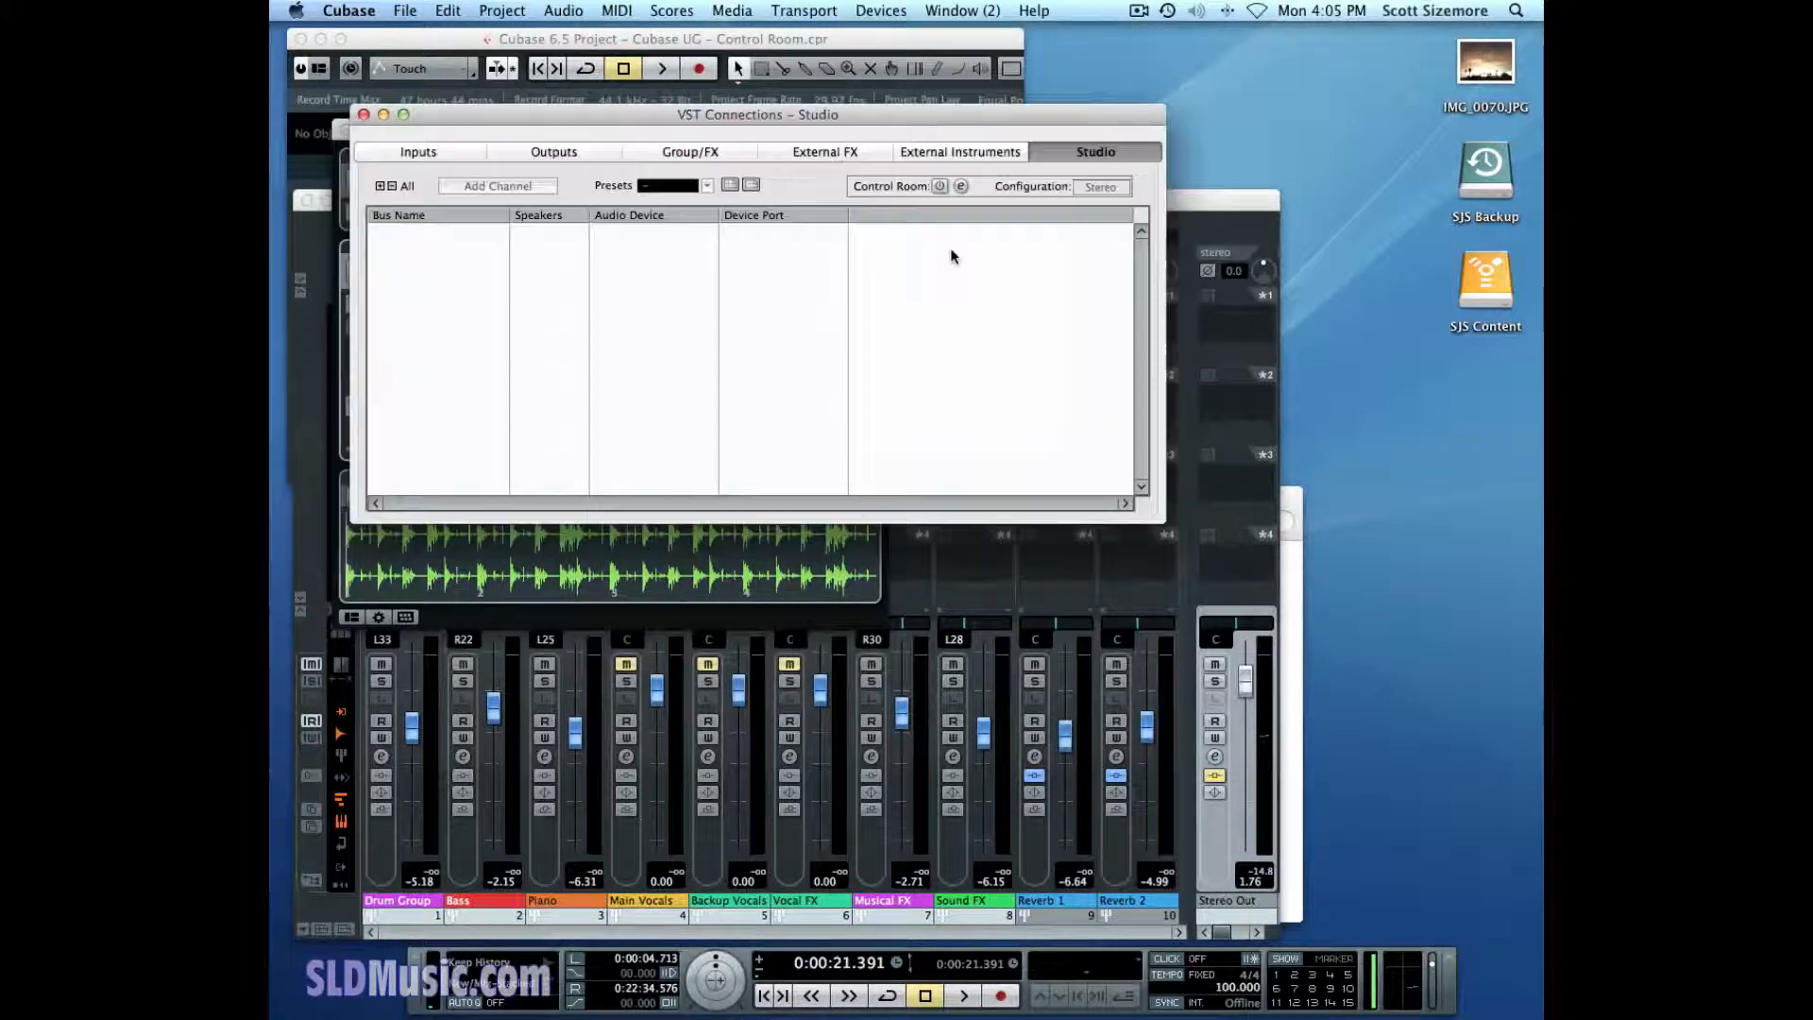
click(939, 186)
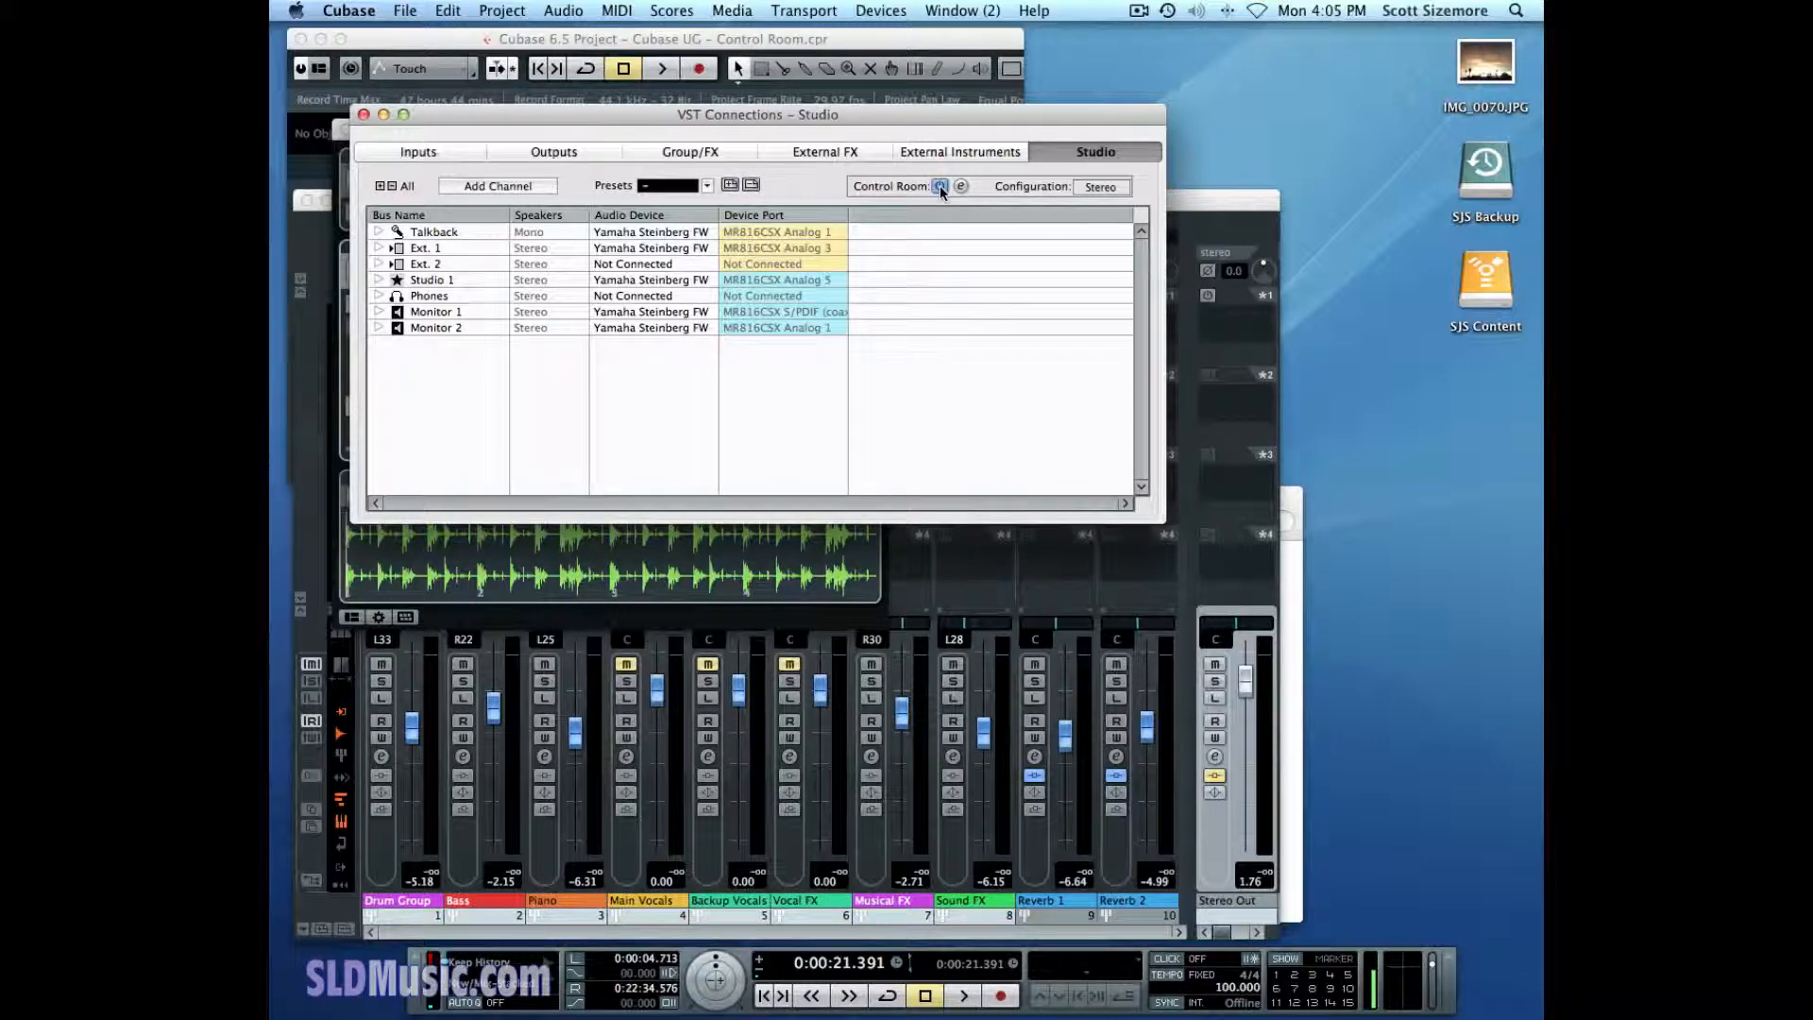
click(363, 114)
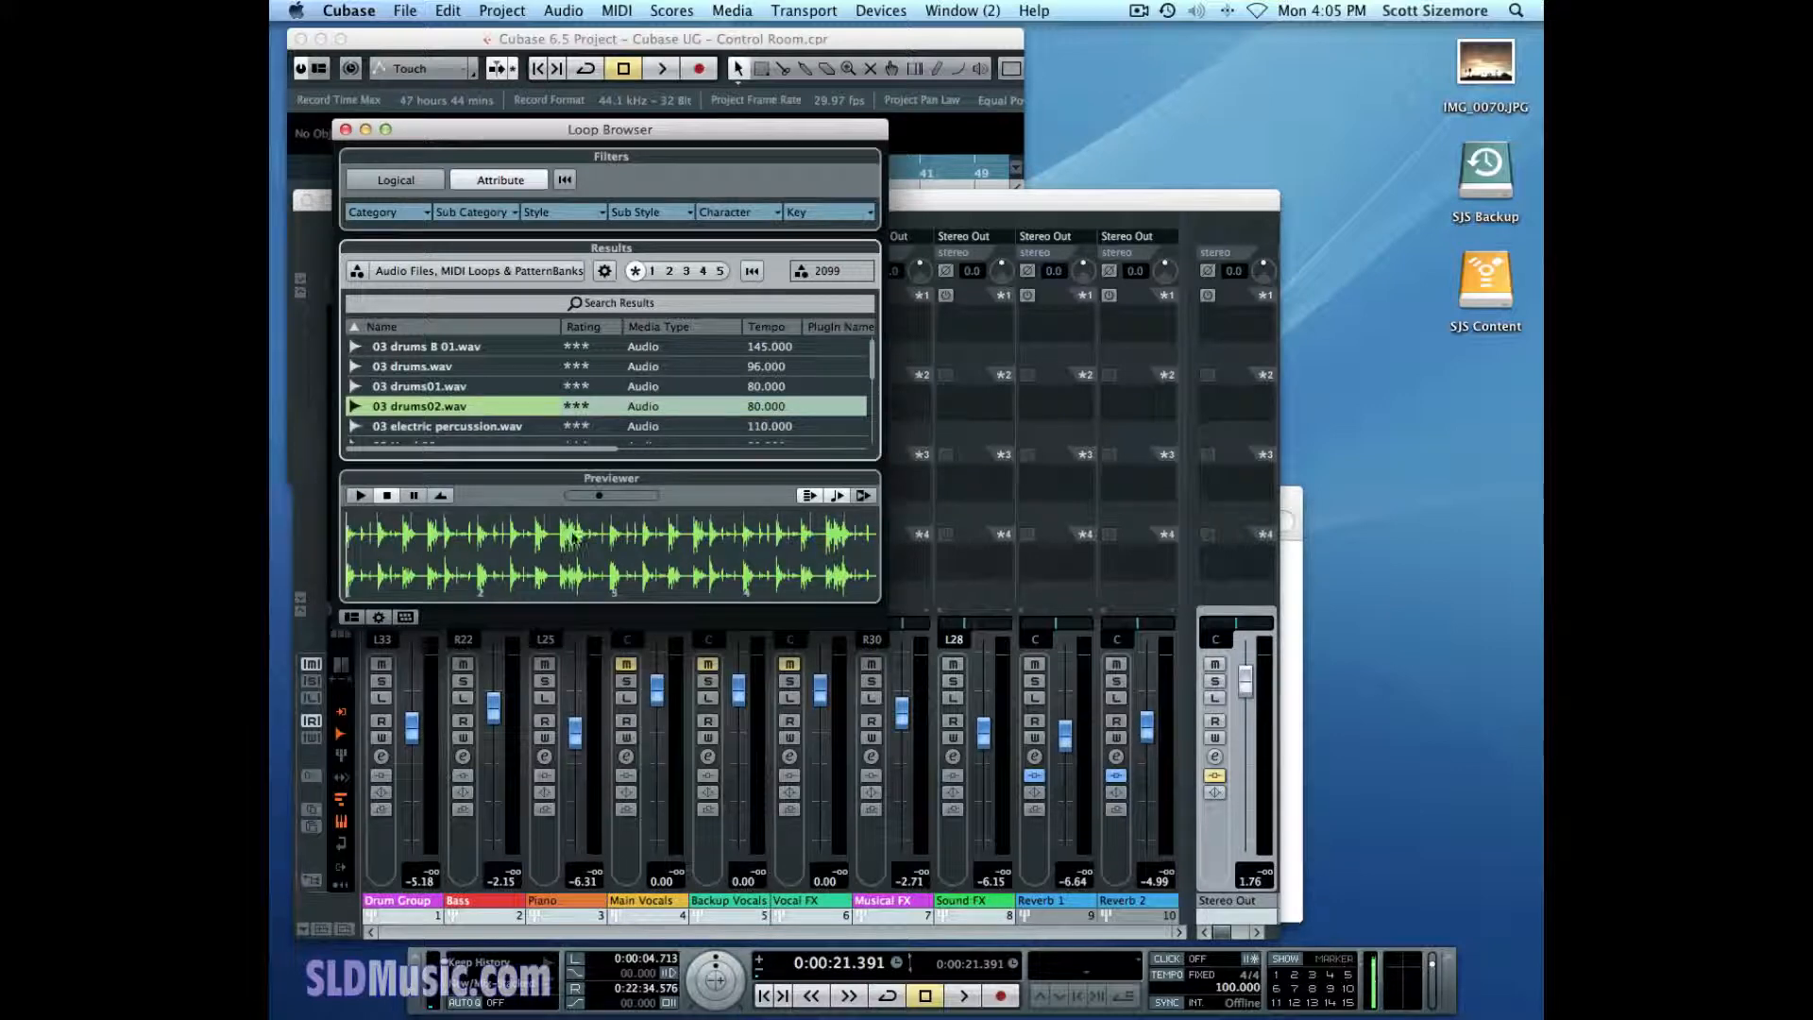
- Open the Control Room Mixer and audition 03 drums02.wav while watching its channel meters, stopping playback when done
click(861, 13)
click(897, 53)
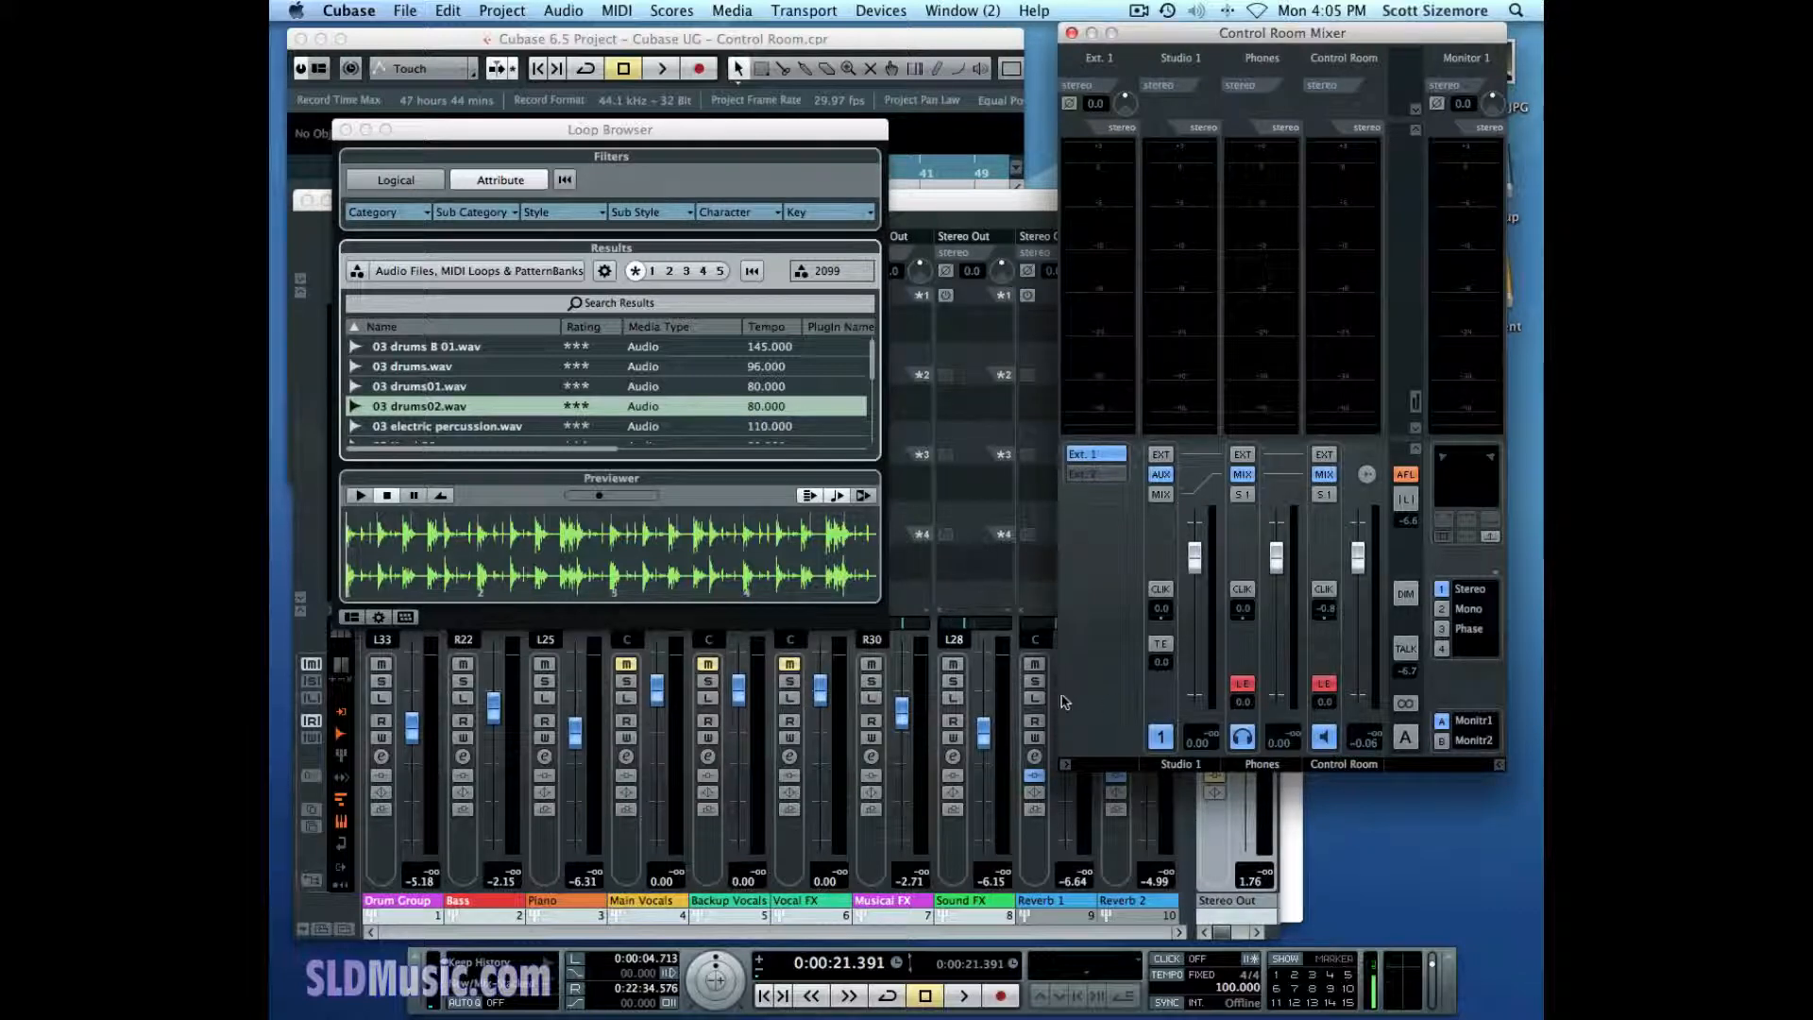
click(410, 412)
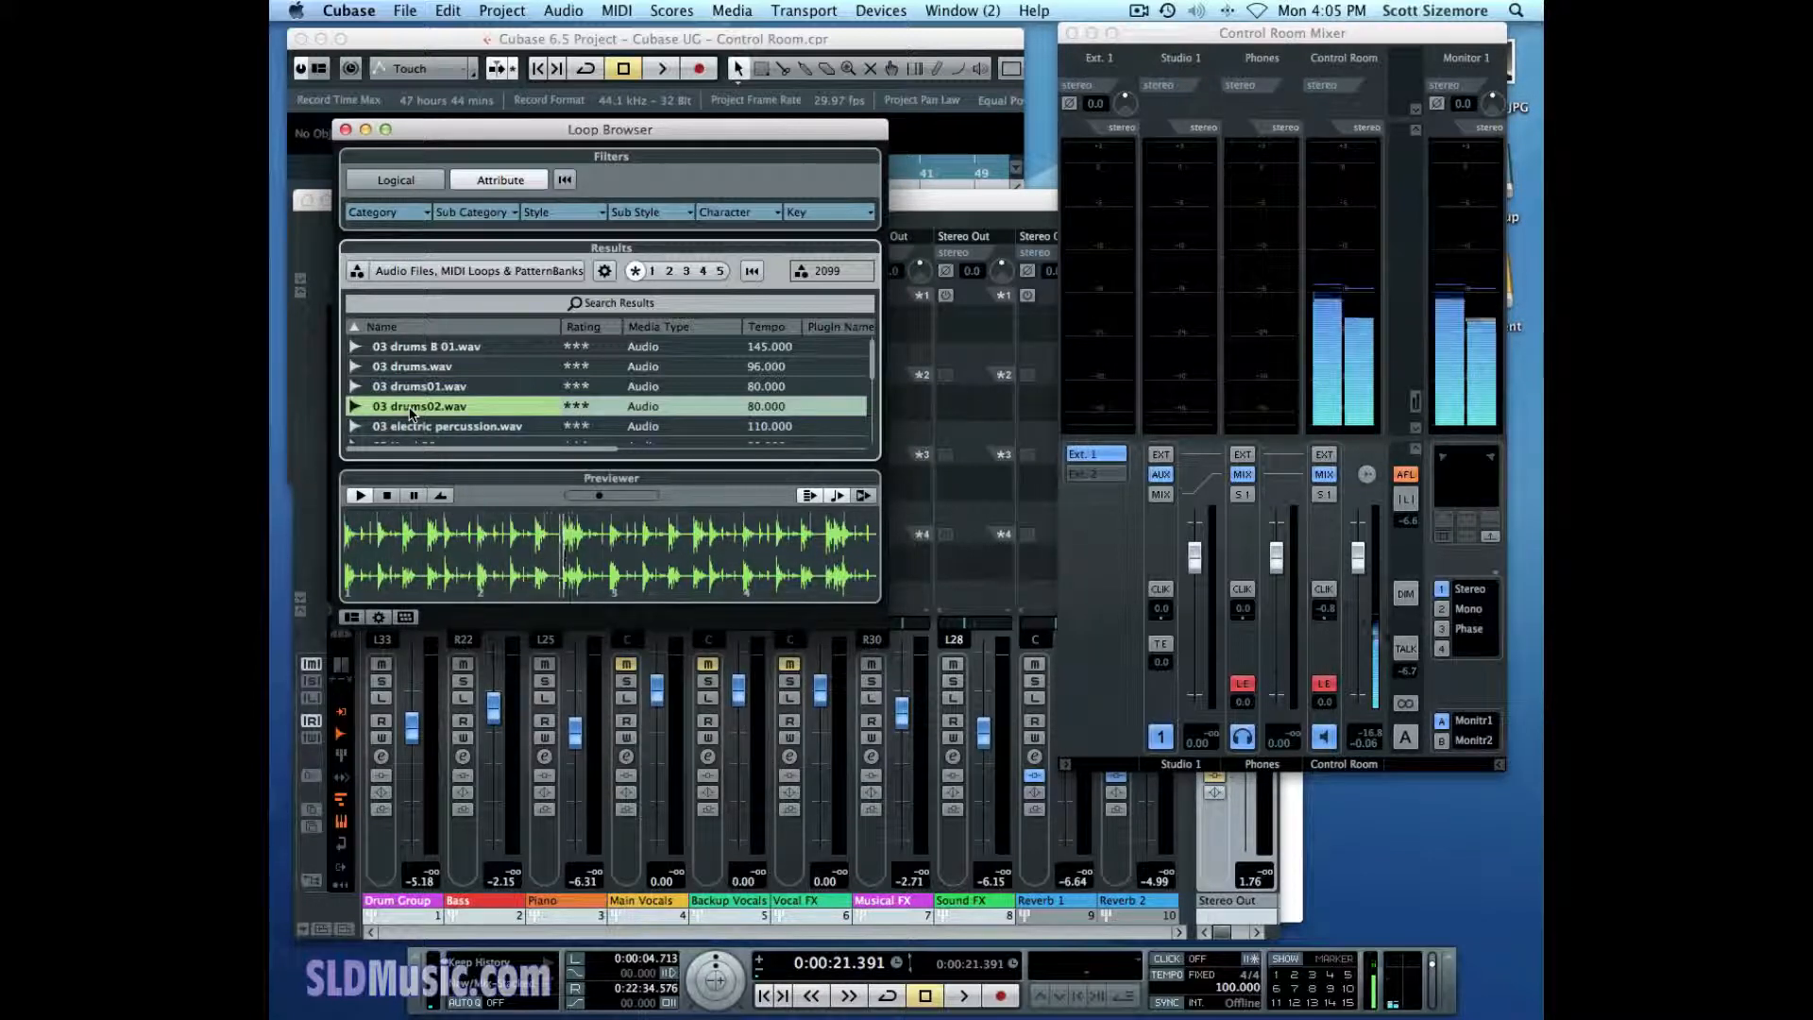
key(space)
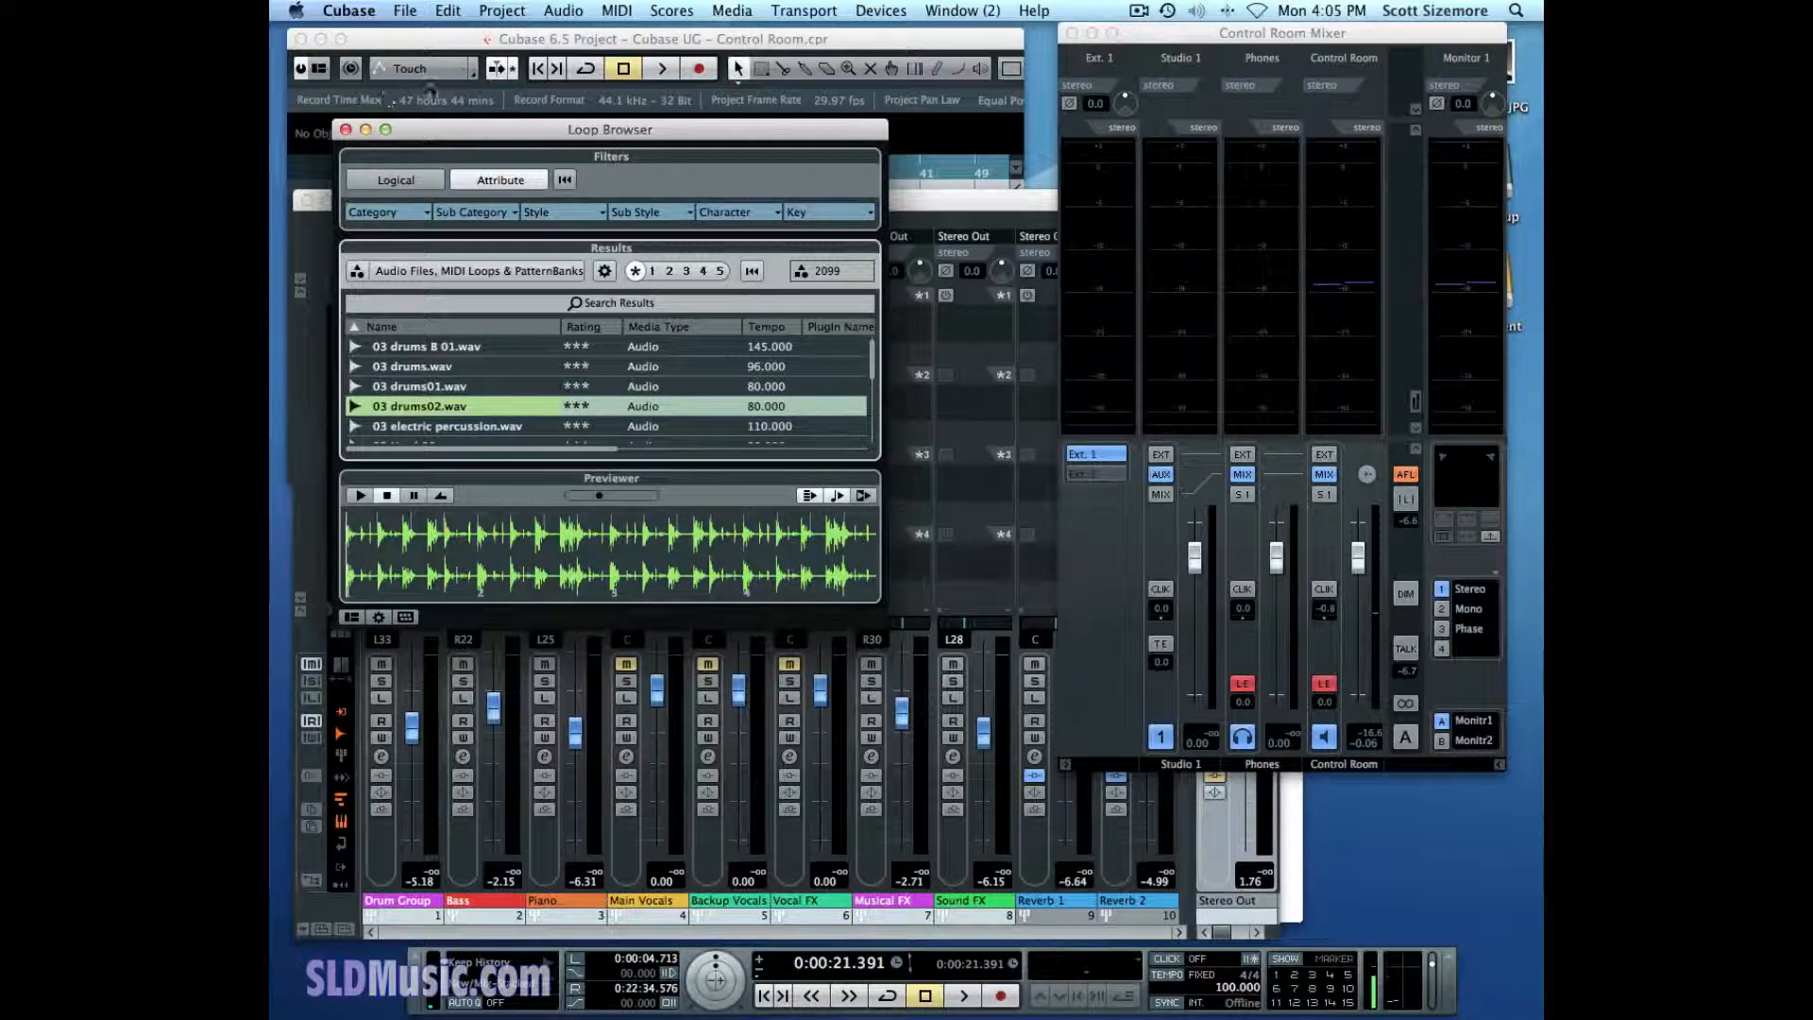
- Enable Use Phones Channel as Preview Channel in the Control Room preferences and accept the change
click(361, 17)
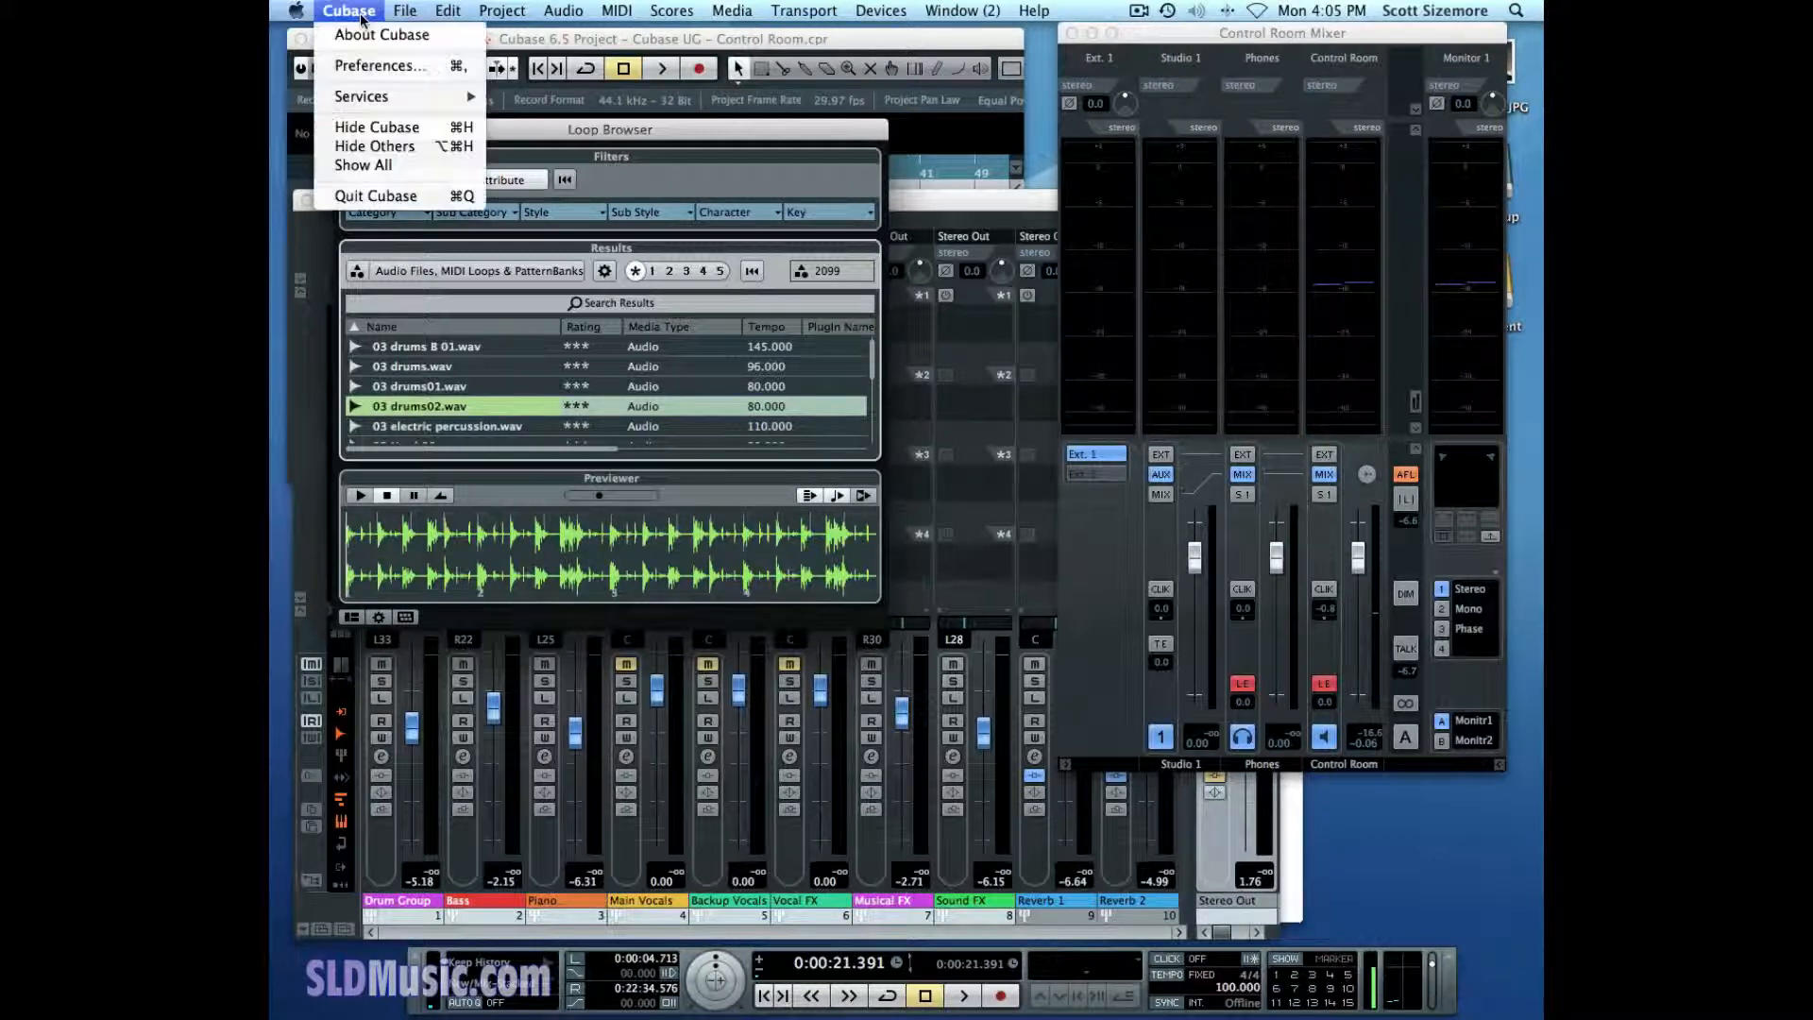
click(378, 65)
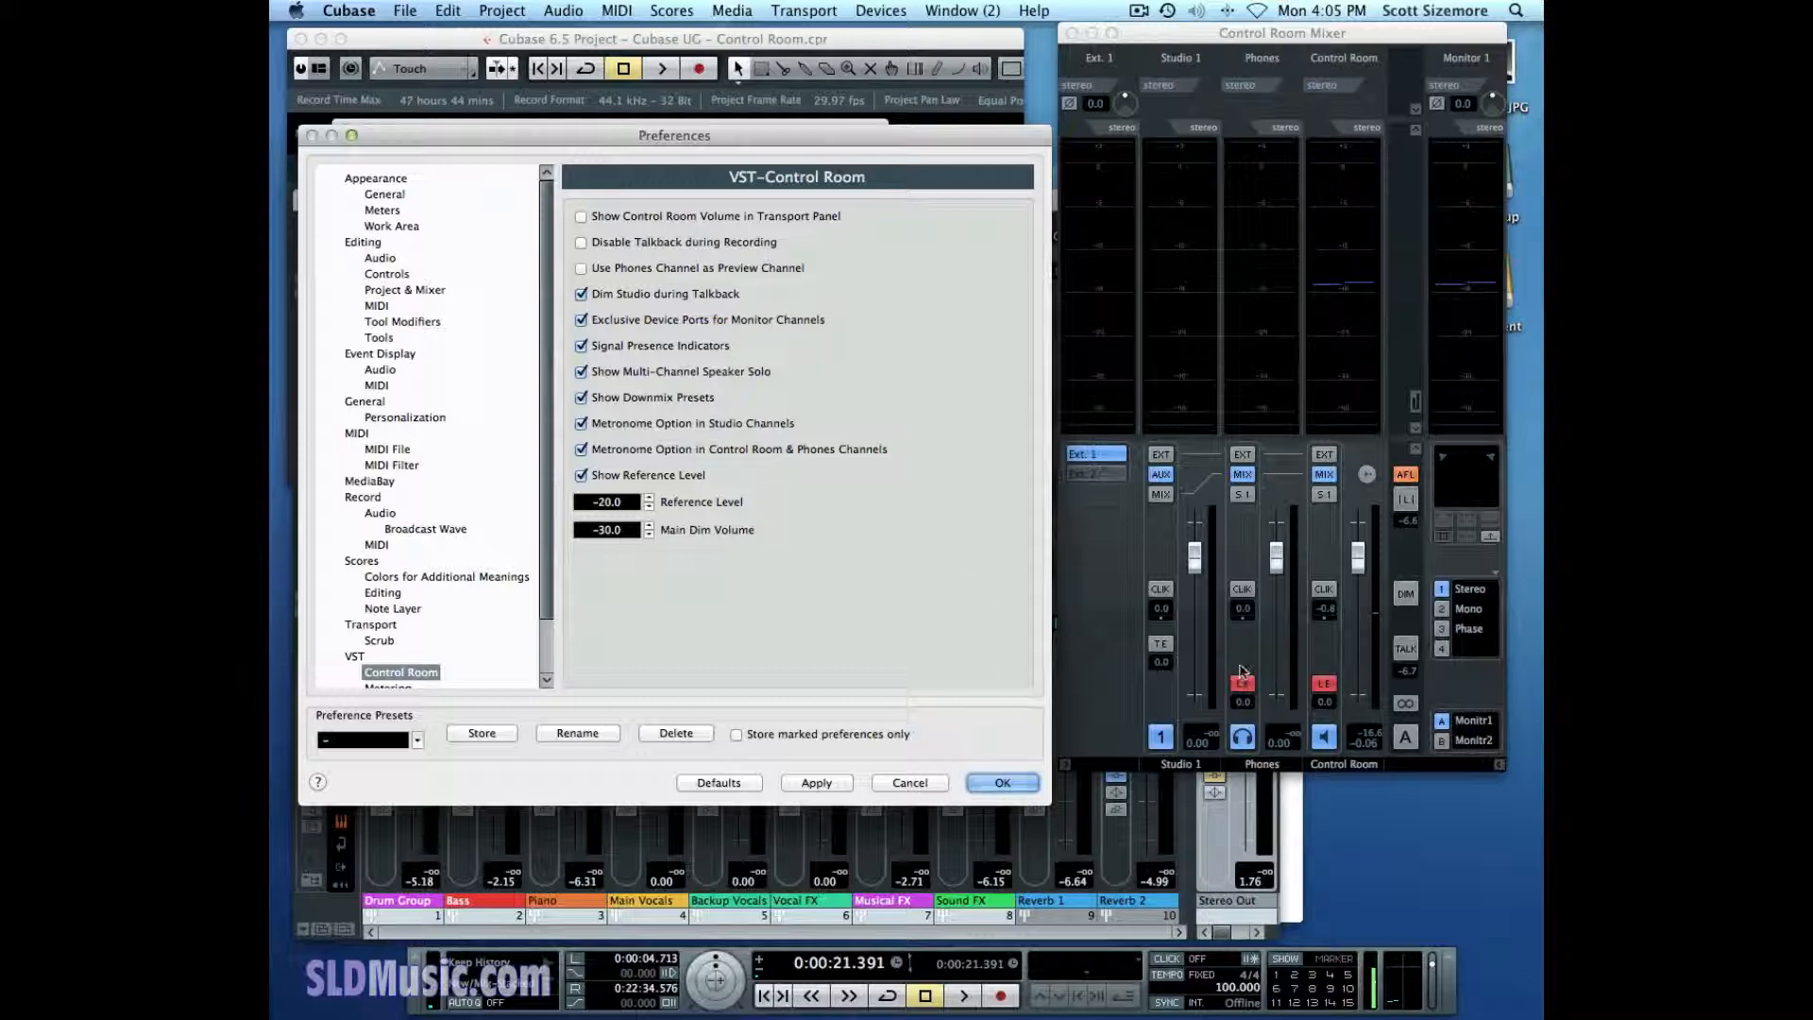
click(582, 269)
click(998, 783)
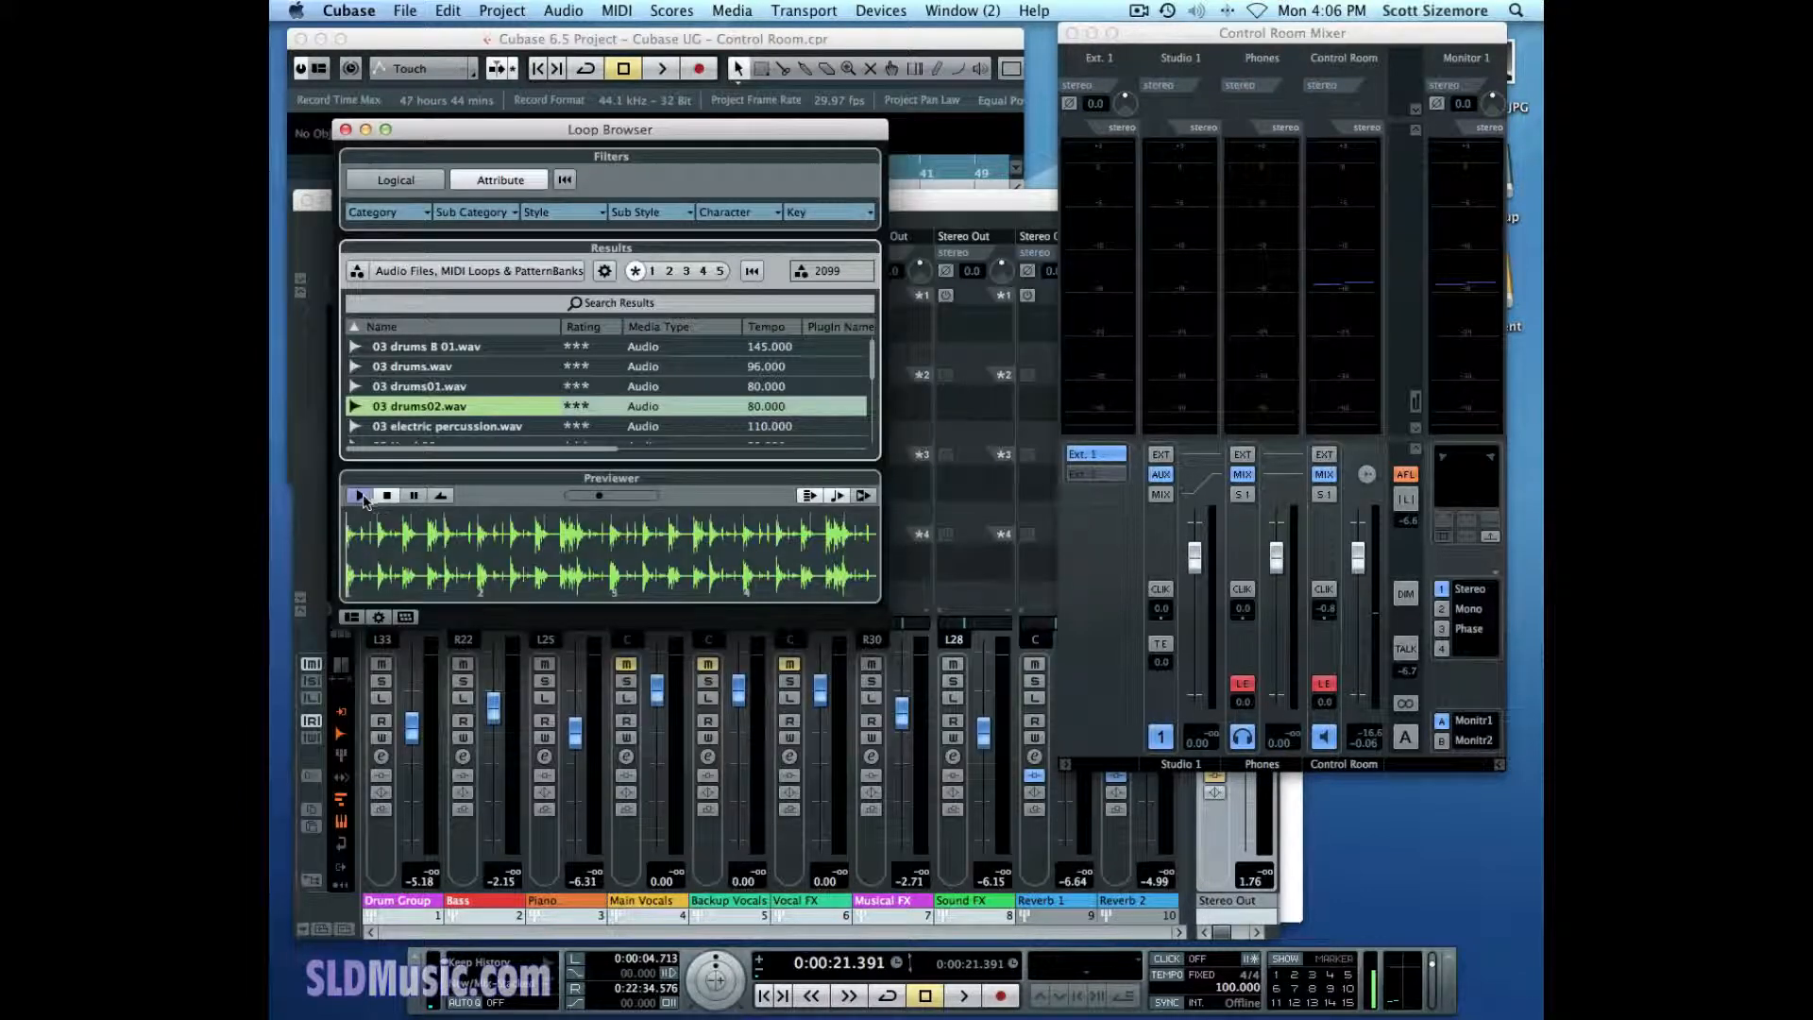
- Audition 03 drums02.wav again to check the Phones channel meter, stop playback, and close the Loop Browser
click(360, 496)
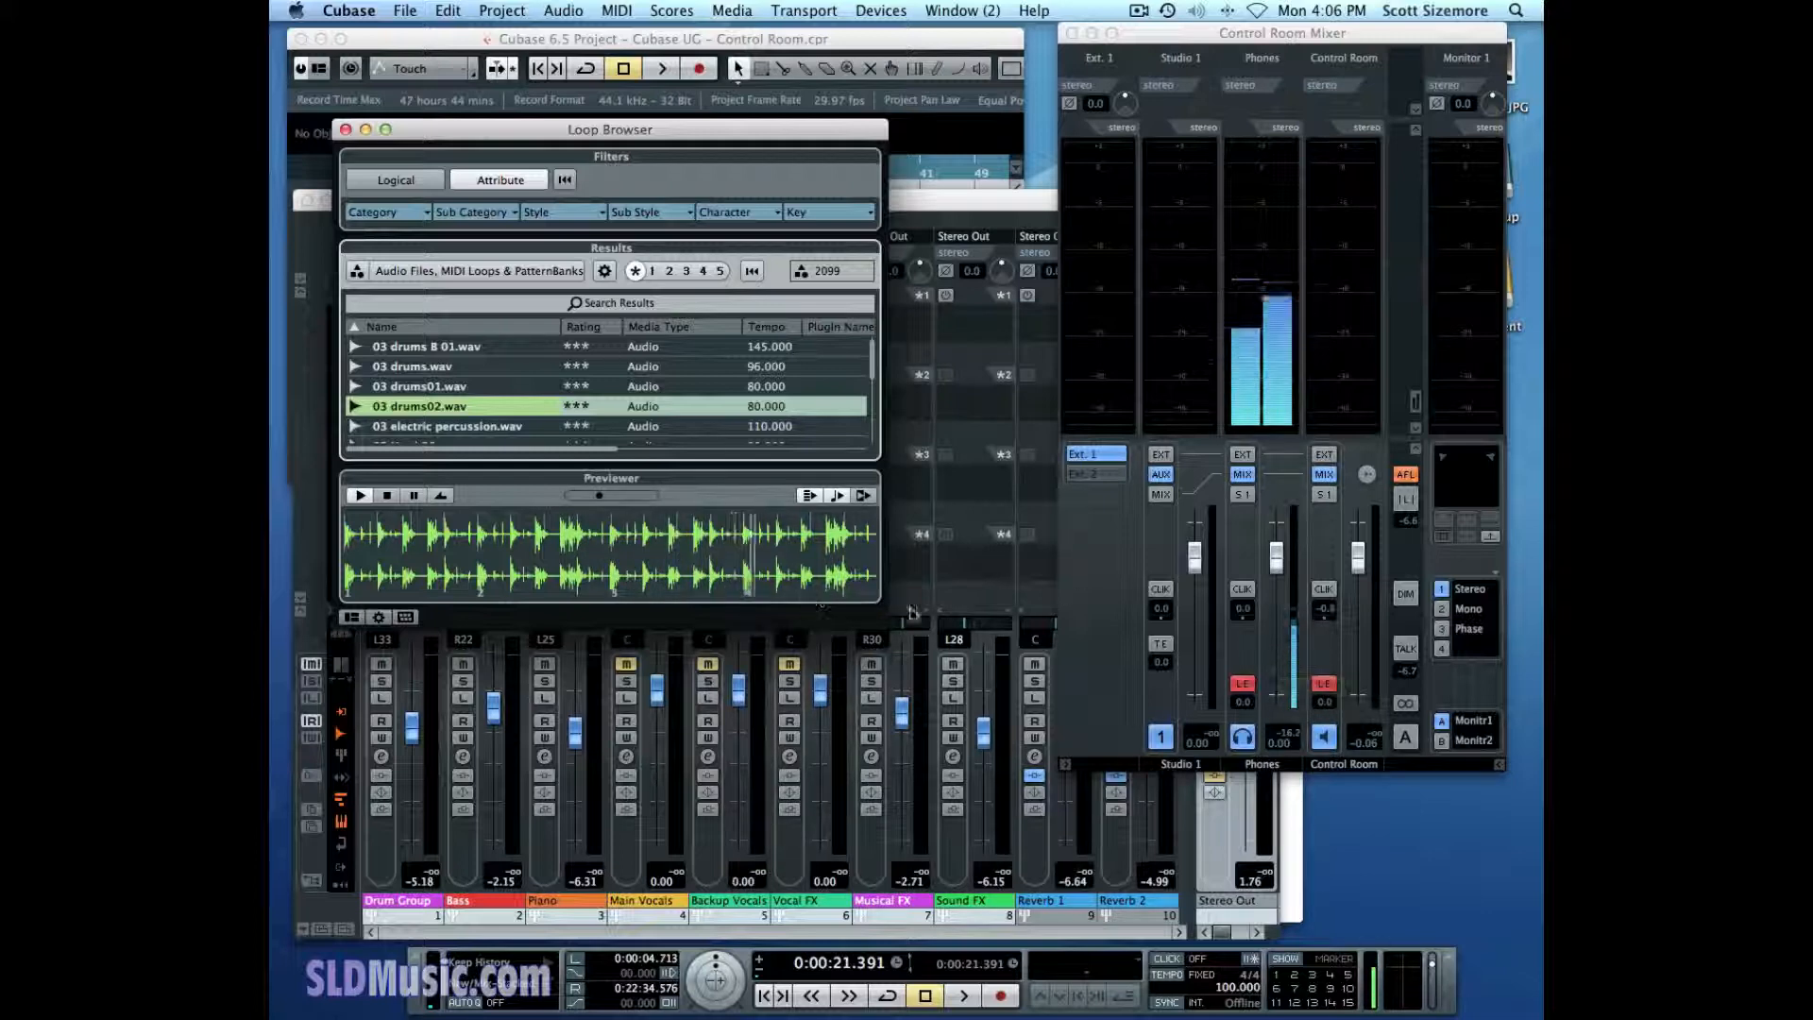
click(387, 495)
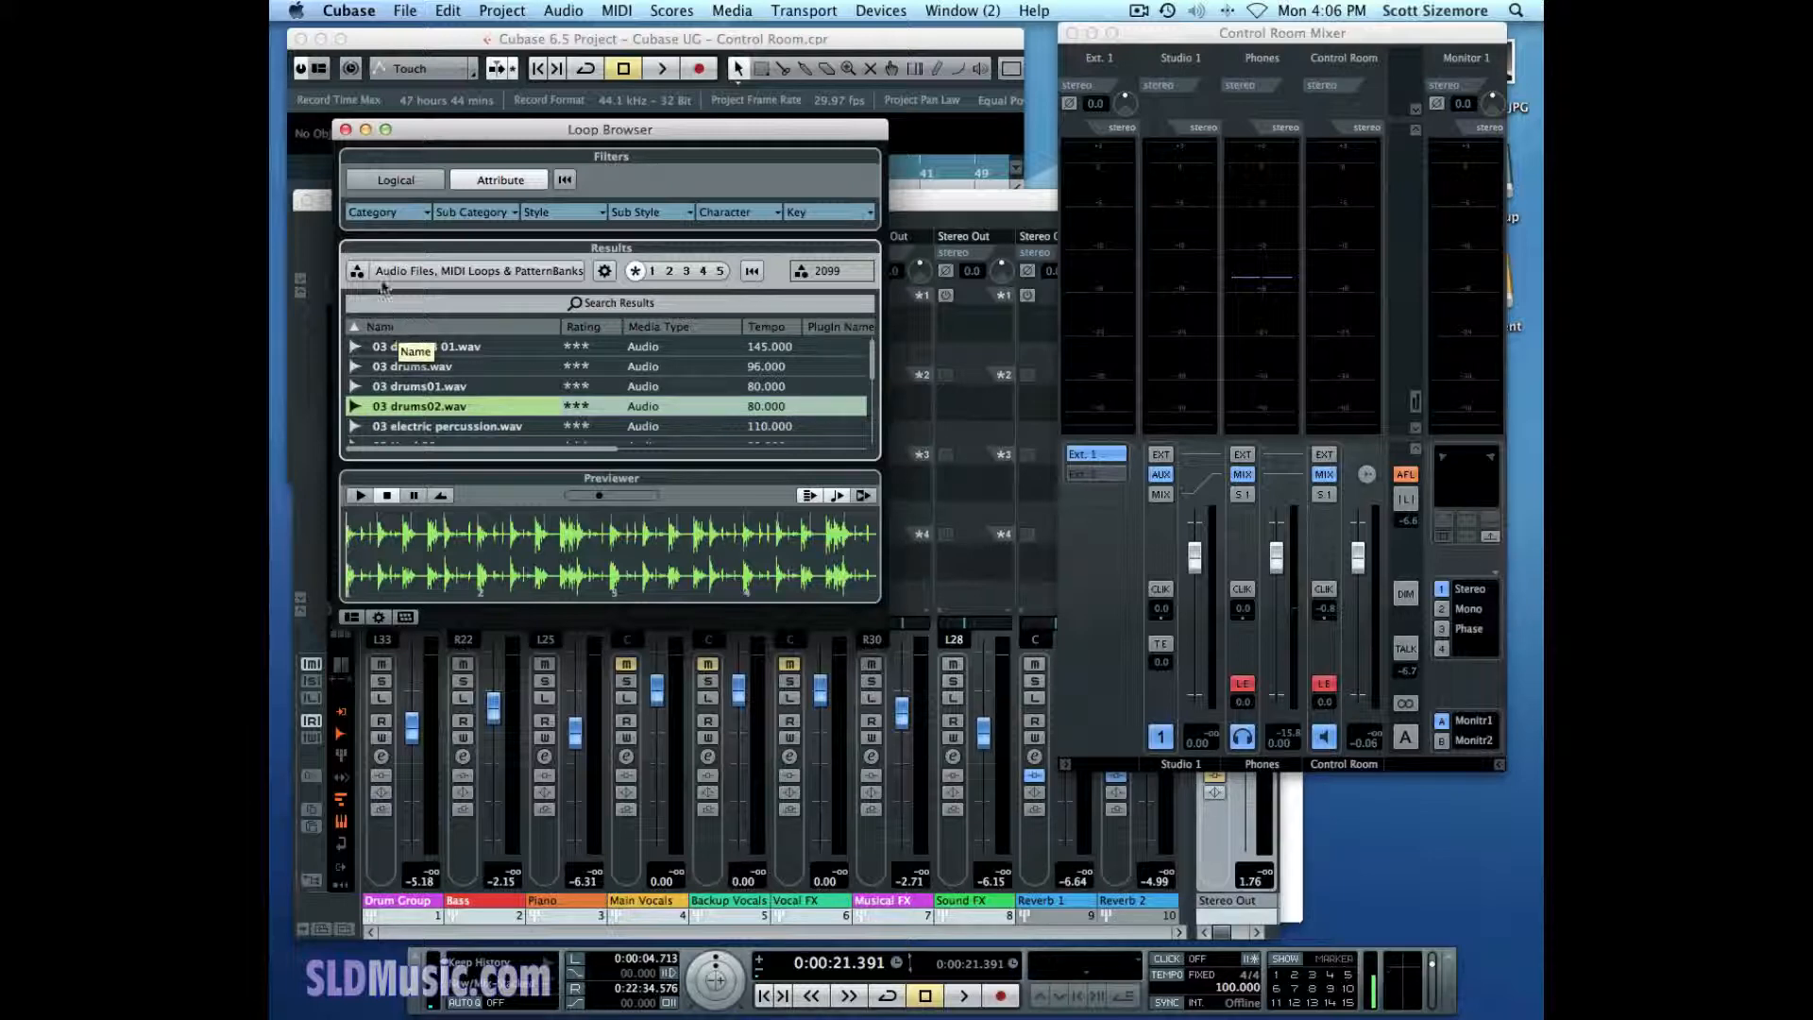
click(345, 131)
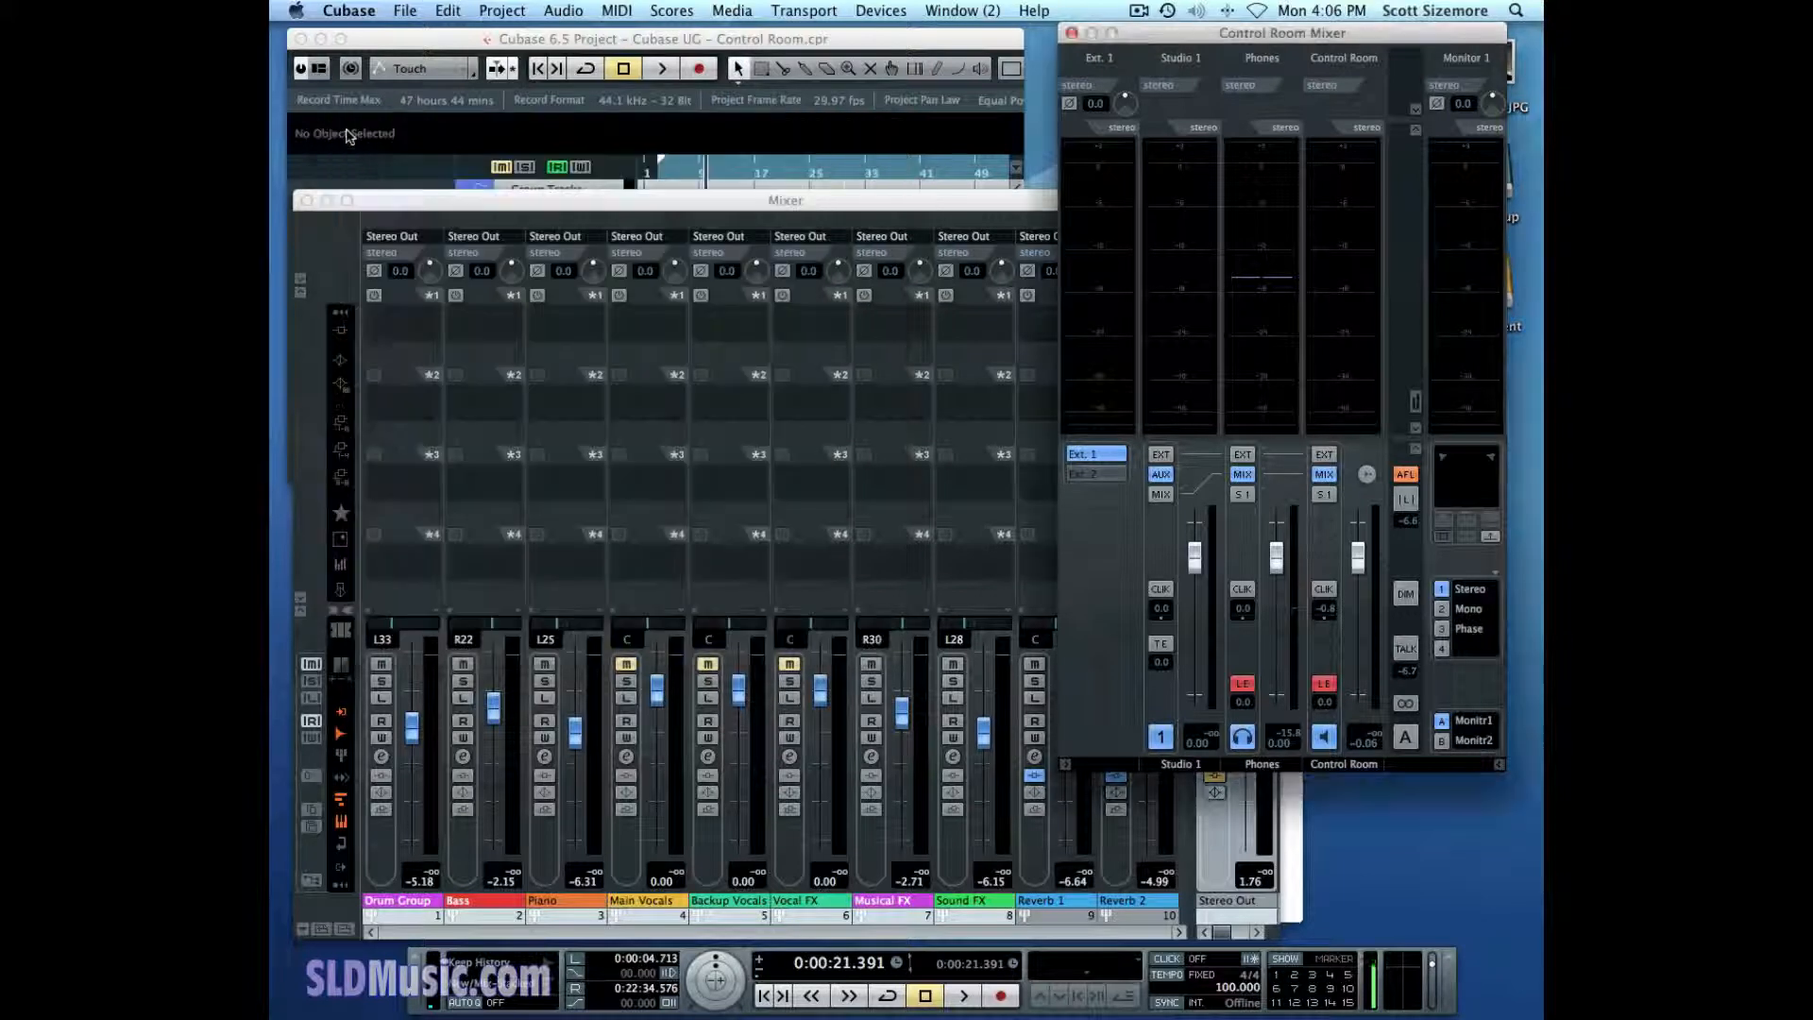
- Reopen the Control Room preferences to review the remaining options
click(359, 13)
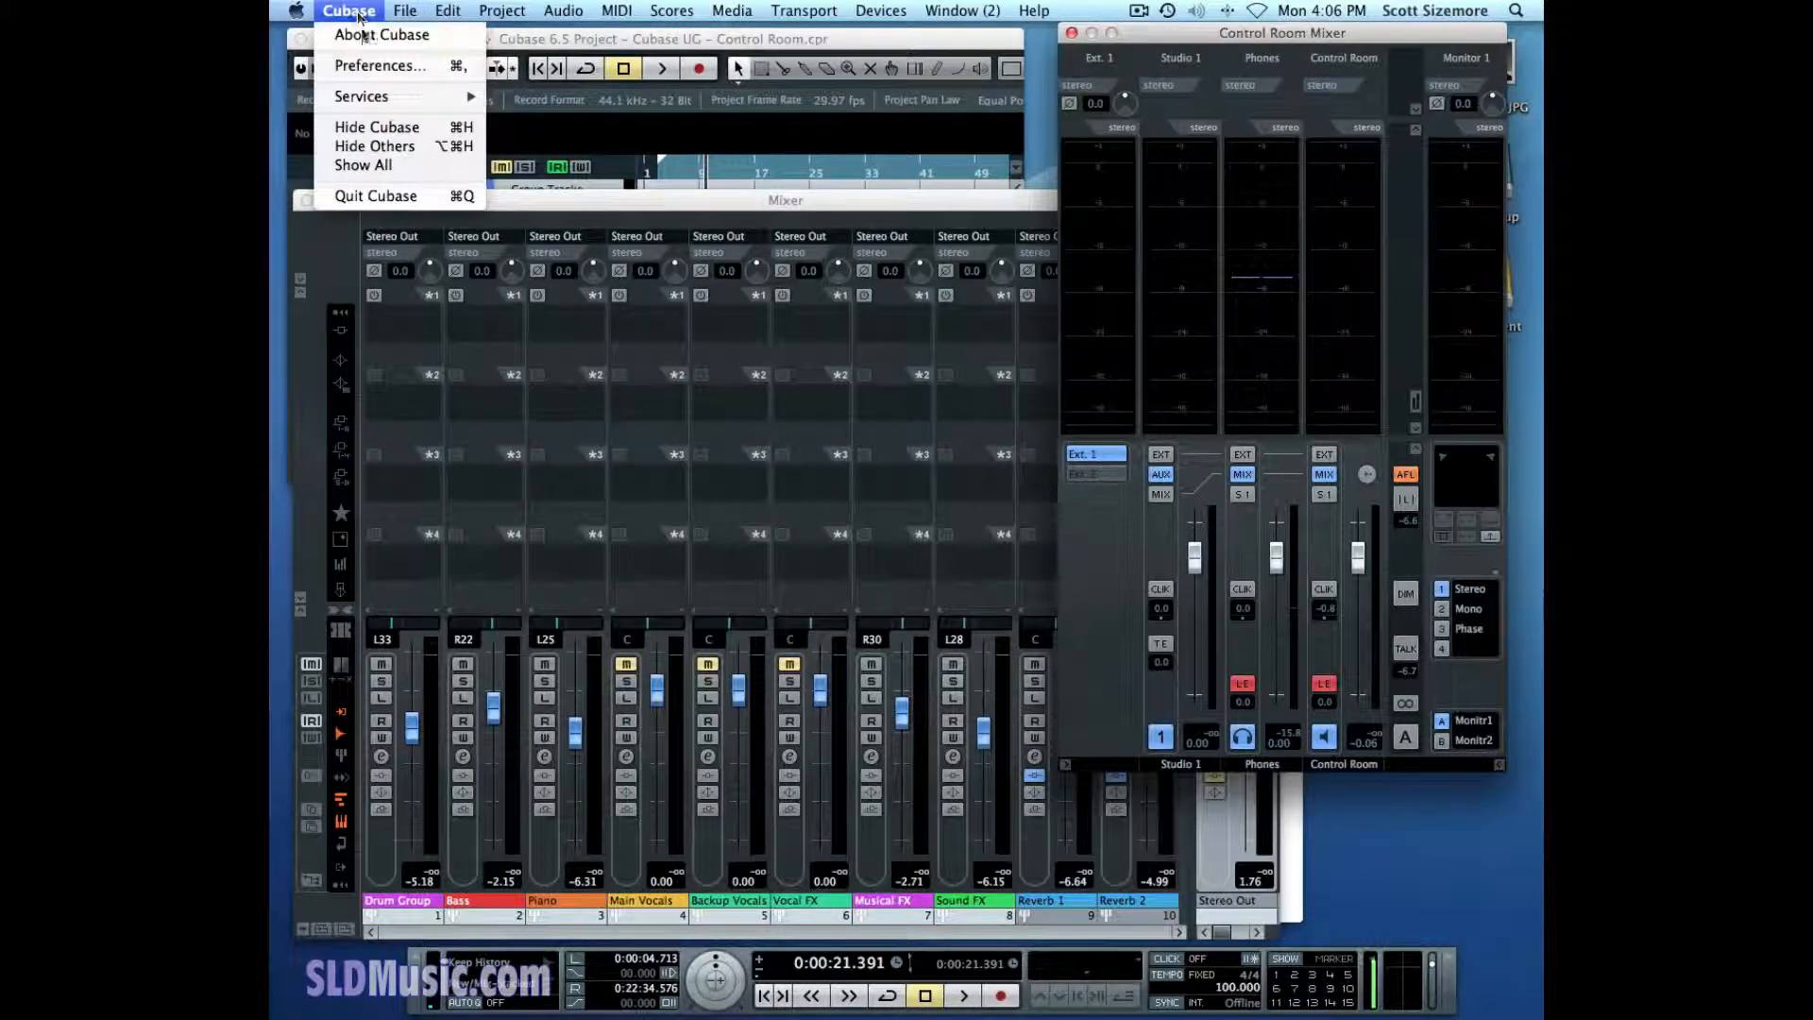
click(377, 66)
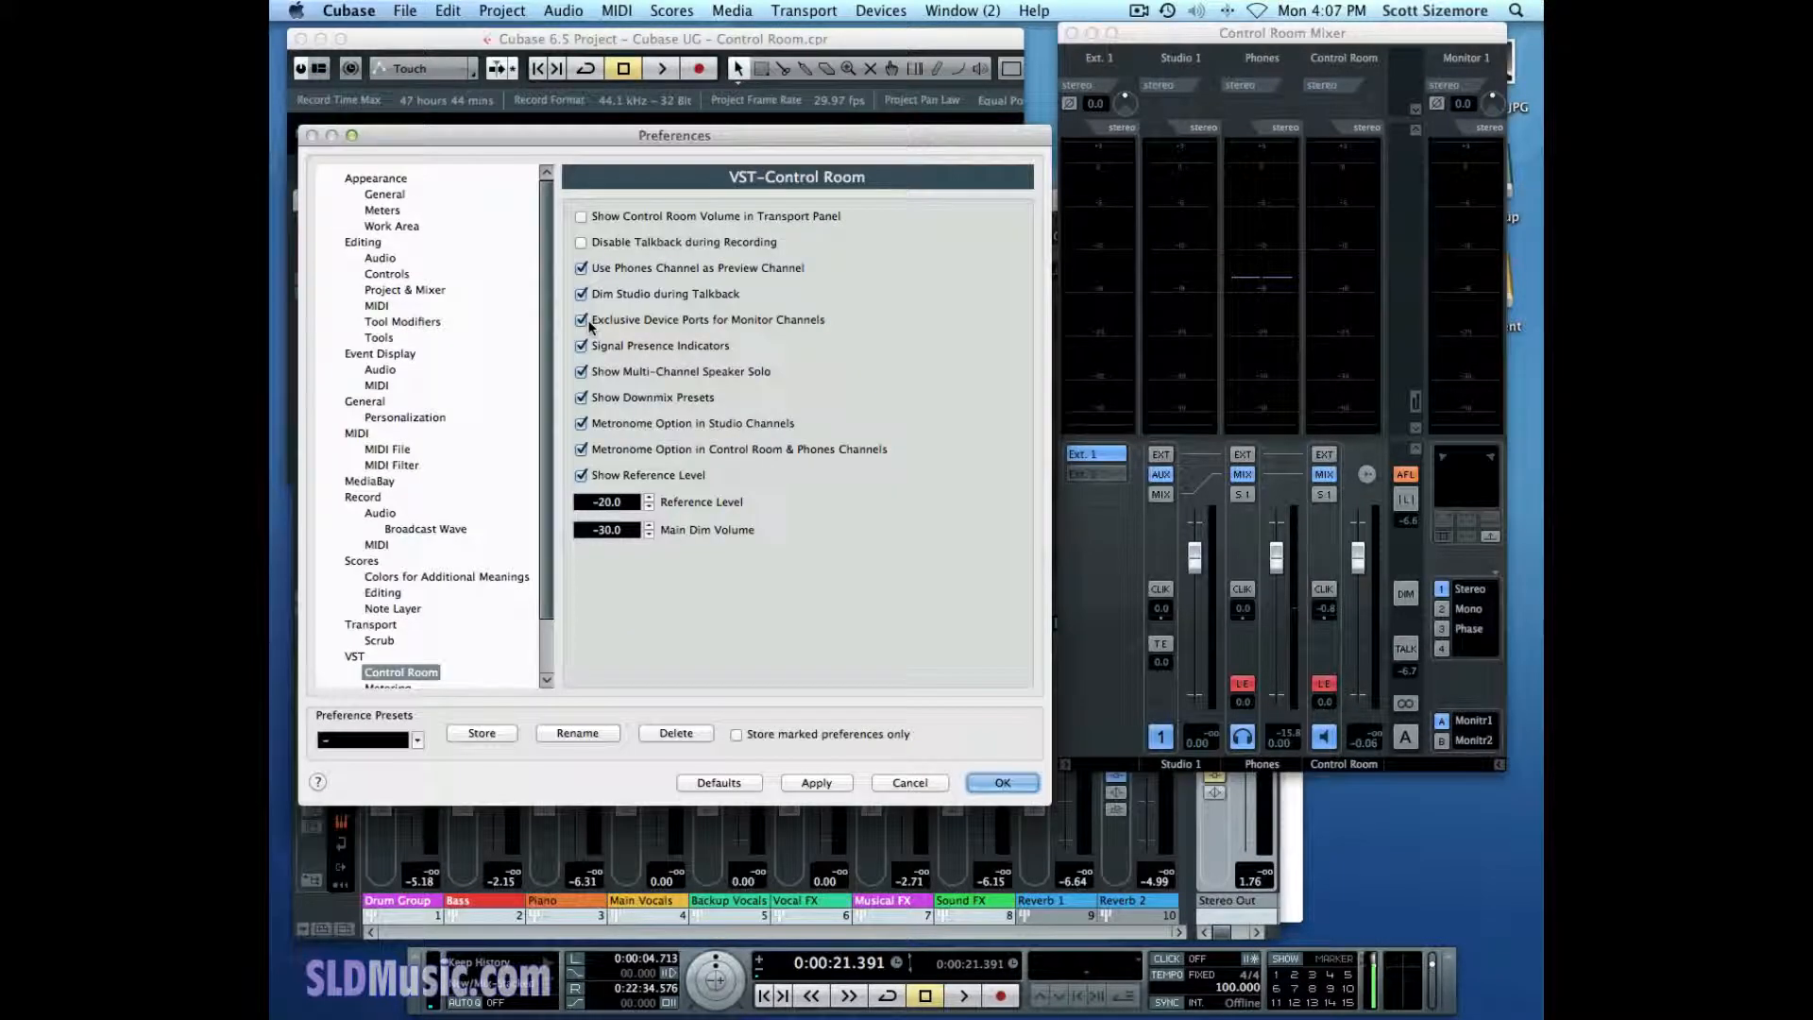